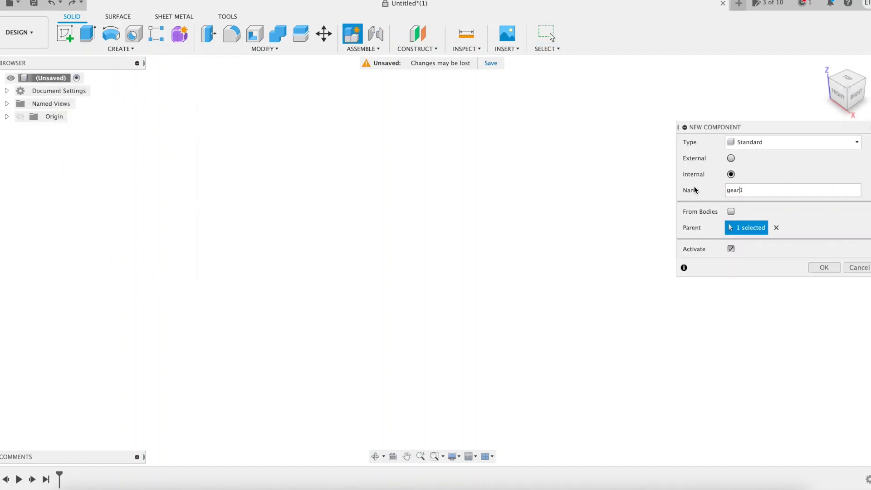
Step: Create the internal component gear1 and construct a plane through the vertical Z axis at the beta parameter angle
key("Return")
left_click(417, 49)
left_click(431, 71)
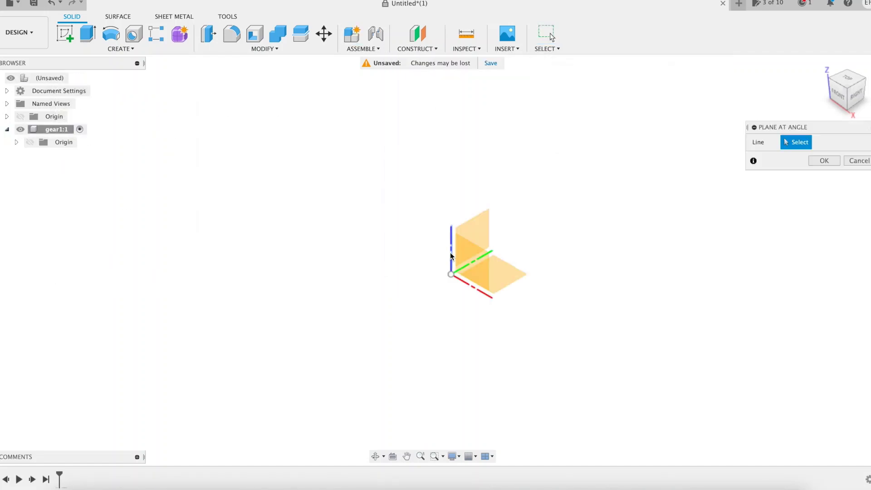
left_click(451, 252)
type("beta")
left_click(575, 236)
left_click(824, 176)
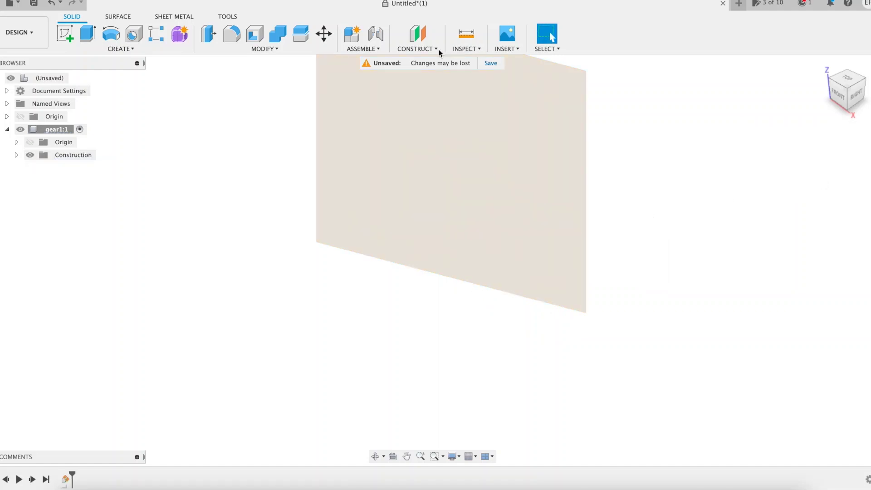
Step: Construct a second plane through the Z axis at an angle of beta1+90
left_click(417, 48)
left_click(432, 71)
left_click(451, 250)
type("beta1")
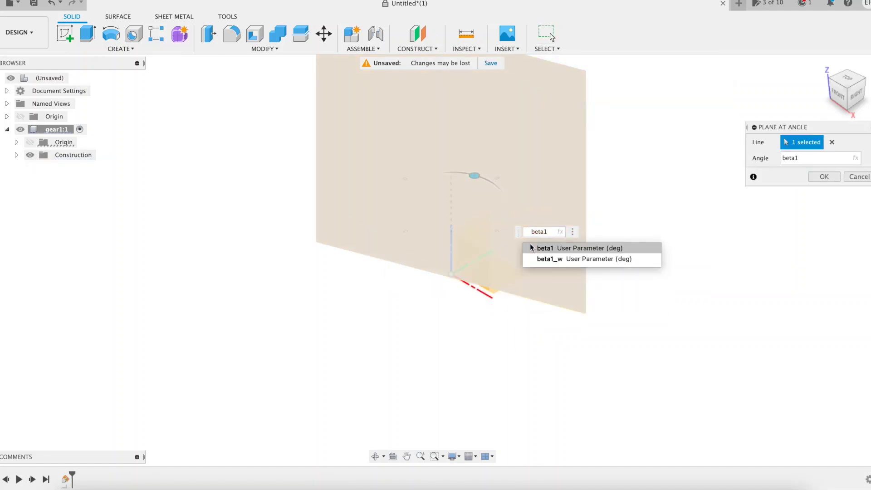
left_click(575, 249)
type("+90")
key("Return")
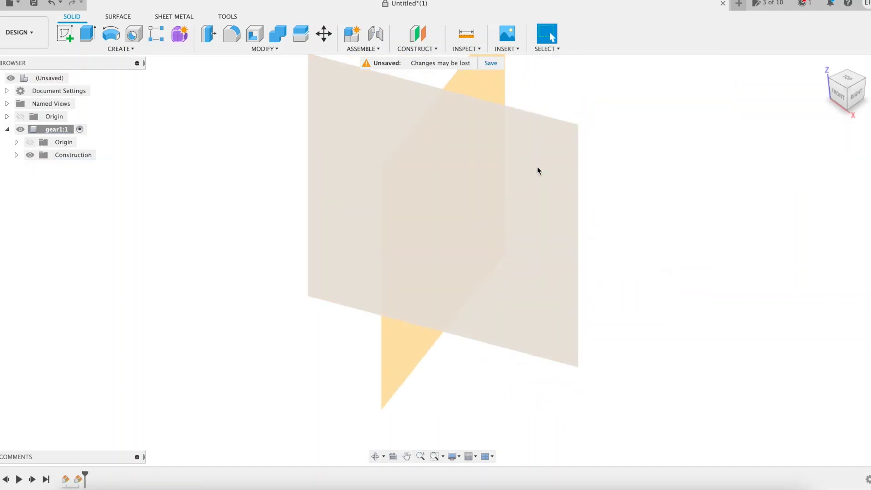
Step: Sketch on the front-facing angled plane a vertical construction line down from the origin, with its length based on Rp1 plus a second parameter
left_click(543, 227)
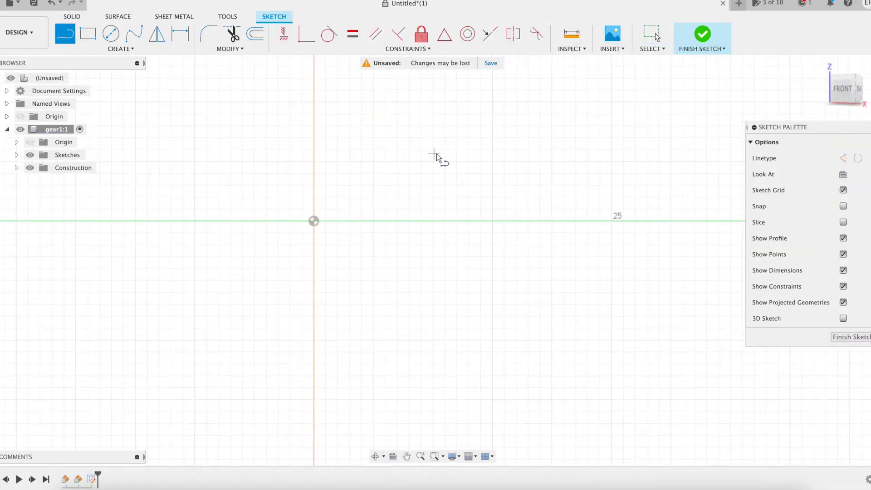
left_click(314, 221)
type("Rp1")
key("Return")
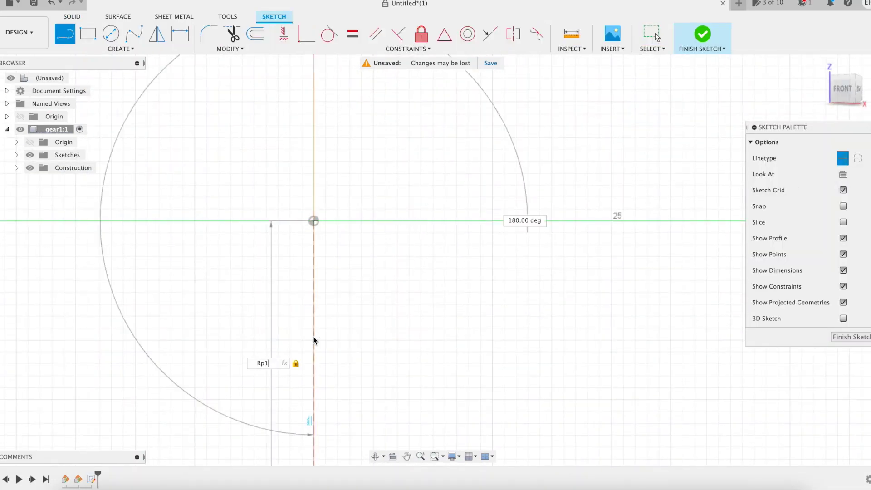
type("+co")
key("Down")
key("Escape")
middle_click_drag(356, 322, 455, 206)
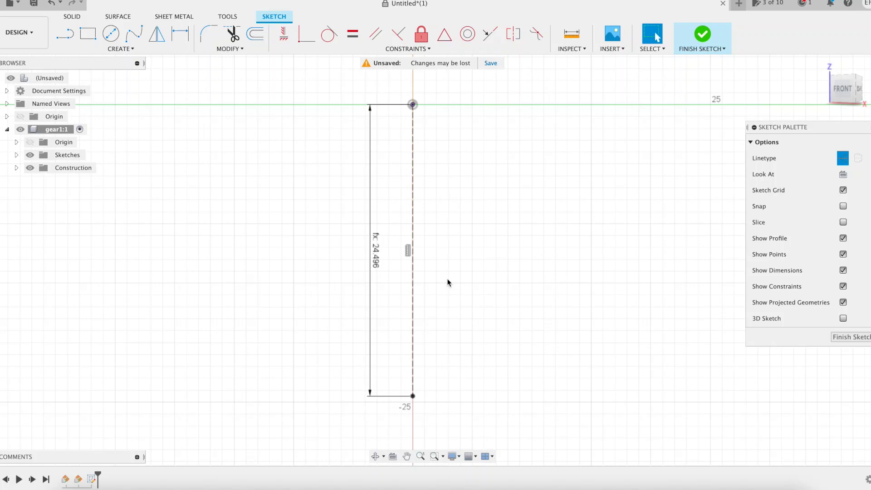
Step: Draw a center-point construction arc about the line's lower end, with its radius from an rb parameter and its sweep from a theta parameter
left_click(132, 49)
left_click(204, 105)
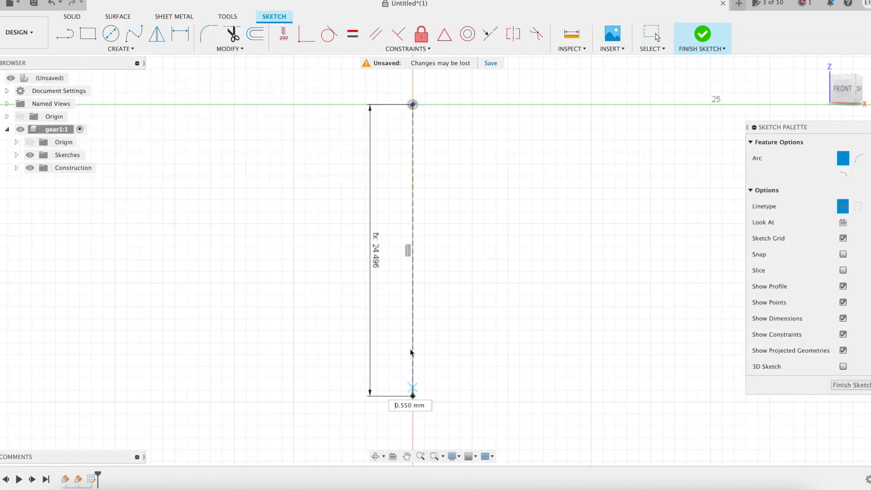
left_click(412, 396)
type("rb")
key("Return")
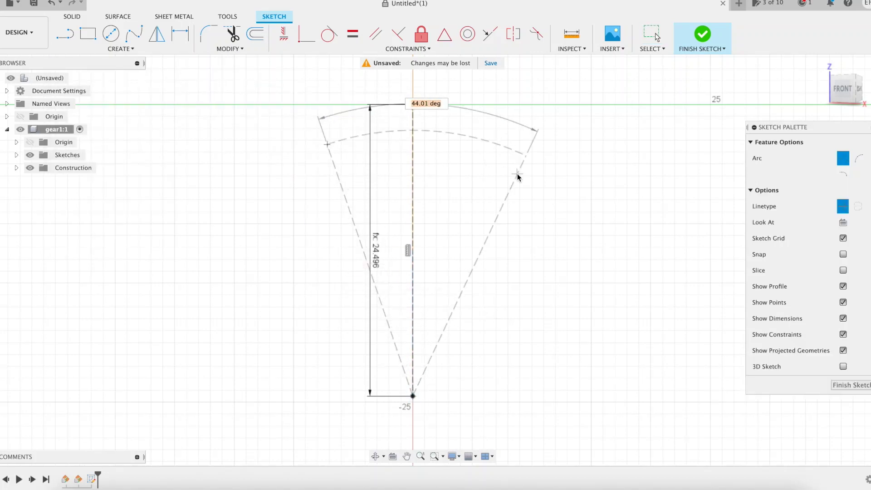
type("theta")
key("Down")
key("Down")
key("Return")
key("Return")
middle_click_drag(573, 163, 535, 173)
key("Escape")
Step: Draw a construction line of length Ra1 upward from the arc's center
left_click(374, 407)
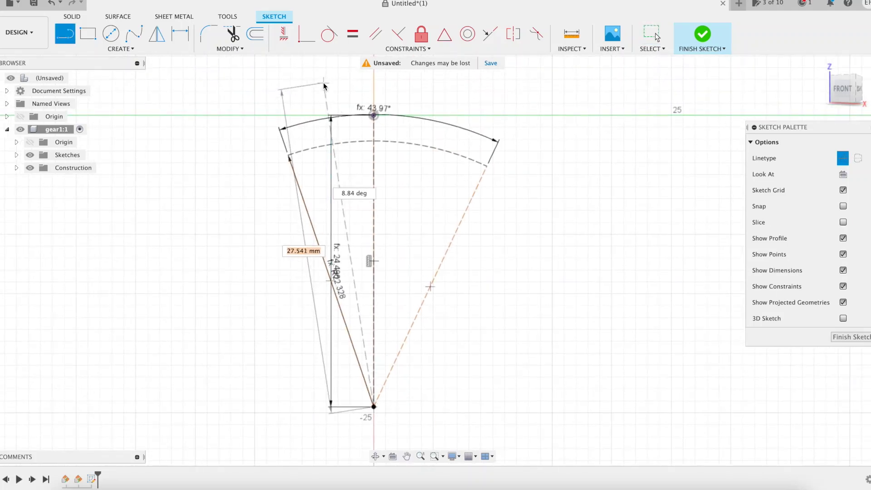
type("Ra1")
key("Return")
key("Return")
Step: Dimension the angle between the Ra1 line and the radial line at the arc's right end as alphatip1
key("d")
left_click(340, 186)
left_click(475, 193)
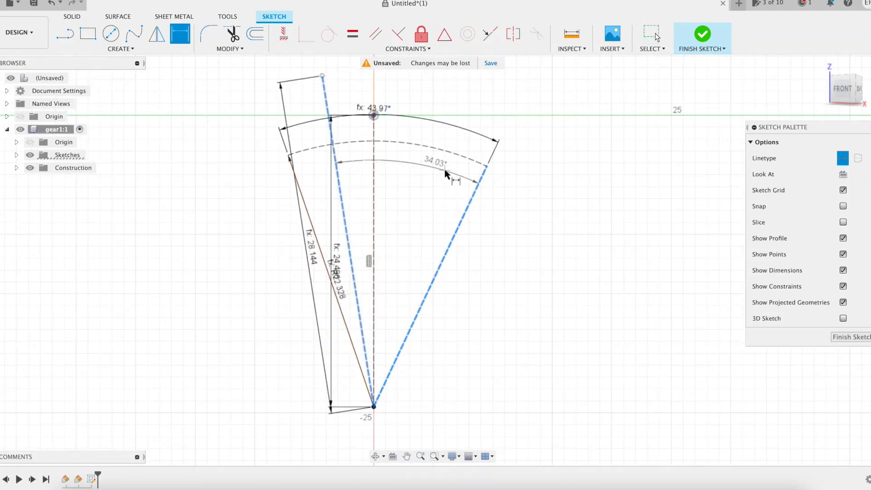
left_click(437, 170)
type("alphatip1")
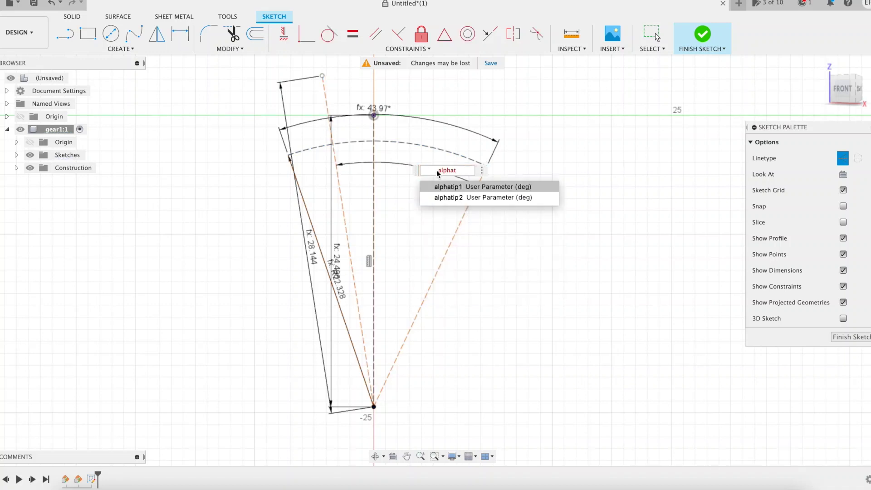
key("Return")
key("Return")
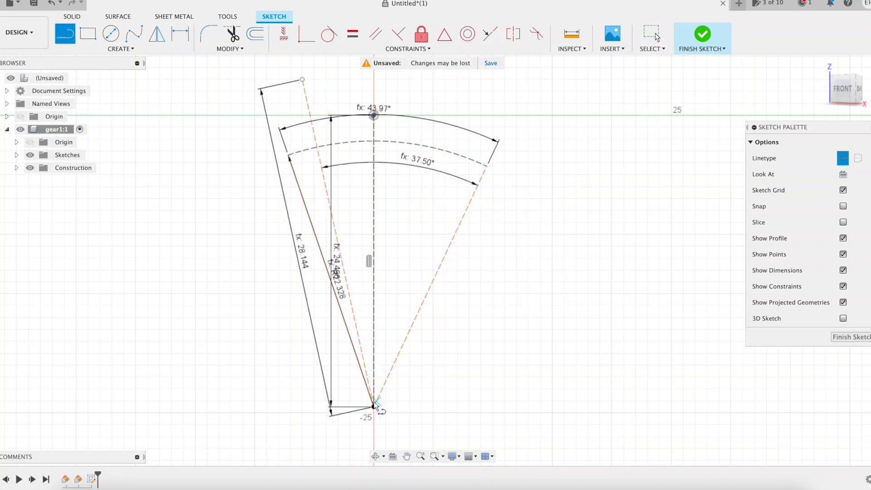
Step: Draw a radial construction line from the center to the arc and set its angle from the arc's left-end radial line to theta1
left_click(374, 407)
key("d")
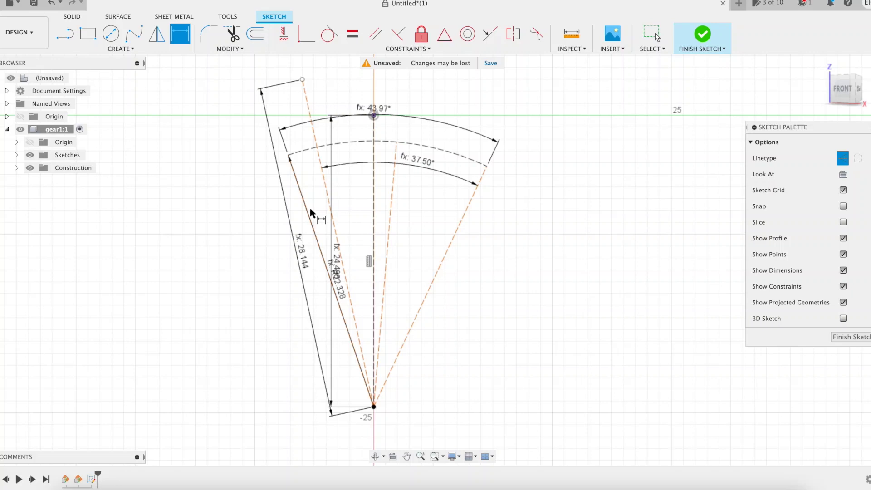
left_click(308, 208)
left_click(391, 204)
left_click(366, 196)
type("theta1")
key("Return")
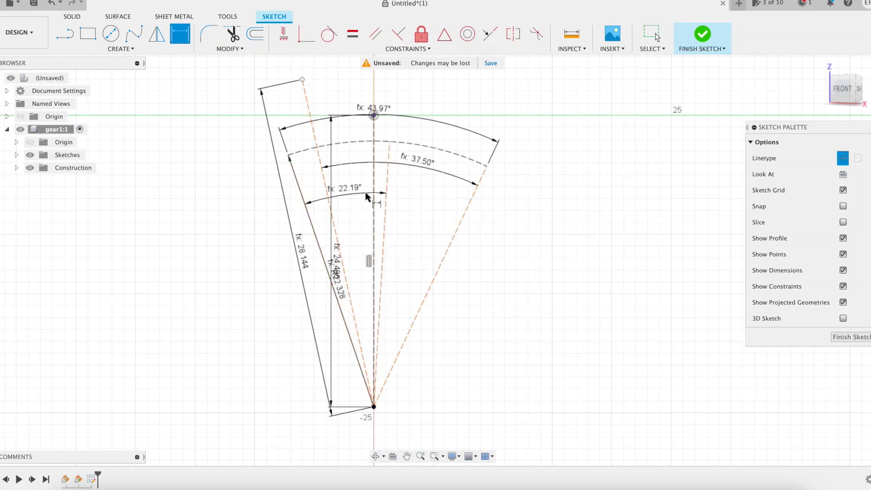
Step: Draw a 23.944 mm construction line from the arc's center and set its angle to the theta1 radial line with an alpha parameter
left_click(287, 118)
key("d")
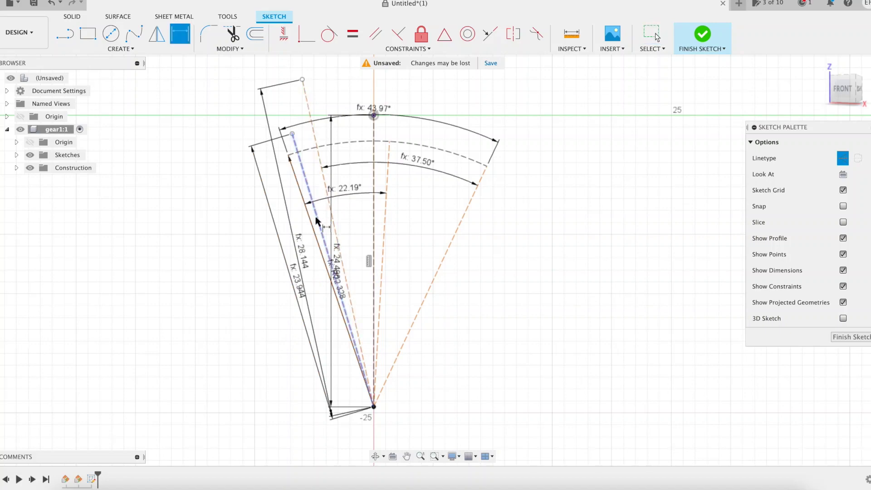
left_click(385, 219)
left_click(355, 211)
type("alpha")
key("Return")
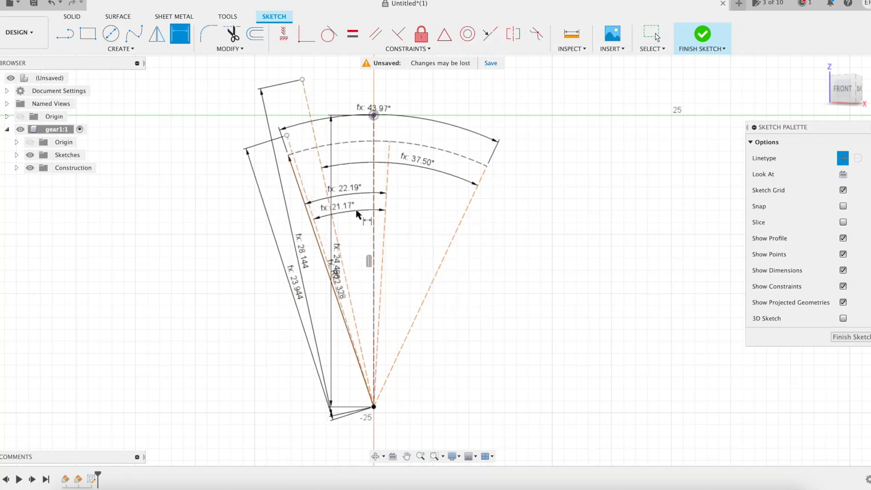
Step: Dimension the angle between the 23.944 mm line and the vertical centerline as 90/Z1+Ash1
left_click(355, 98)
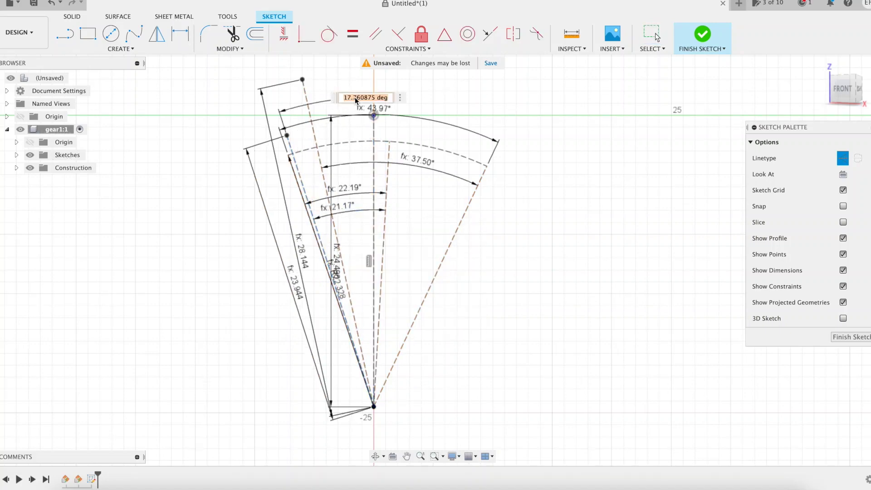
type("90/Z1+Ash1")
key("Return")
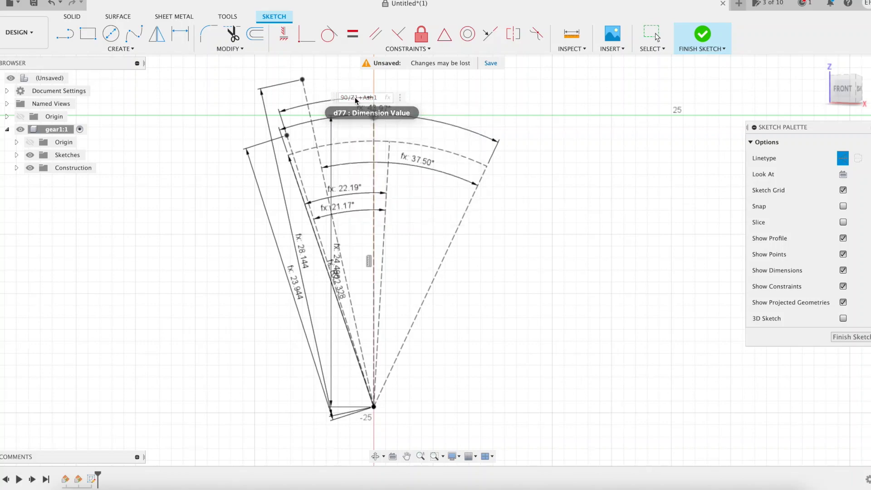
key("Escape")
scroll(355, 96, "down", 2)
middle_click_drag(453, 101, 432, 120)
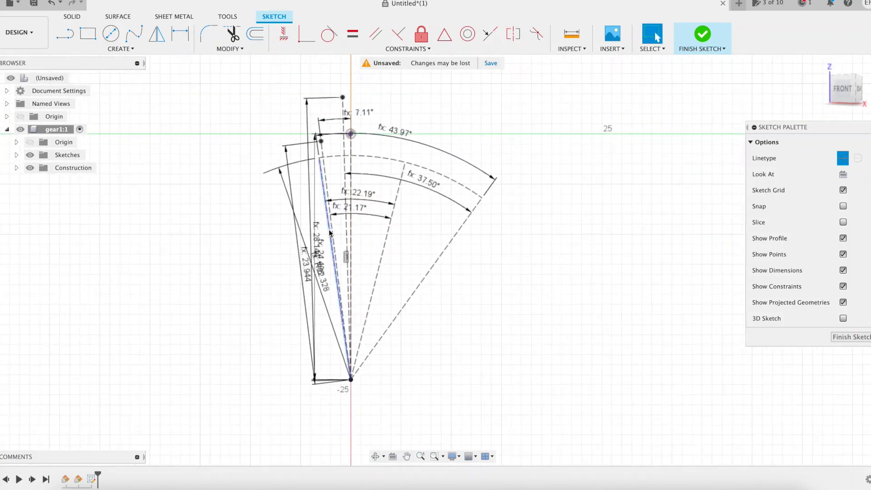
Step: Draw four radial construction lines from the center to the arc within the theta1 angle, making the loose endpoint coincident with the arc
scroll(332, 191, "up", 3)
middle_click_drag(333, 180, 348, 237)
middle_click_drag(348, 236, 339, 110)
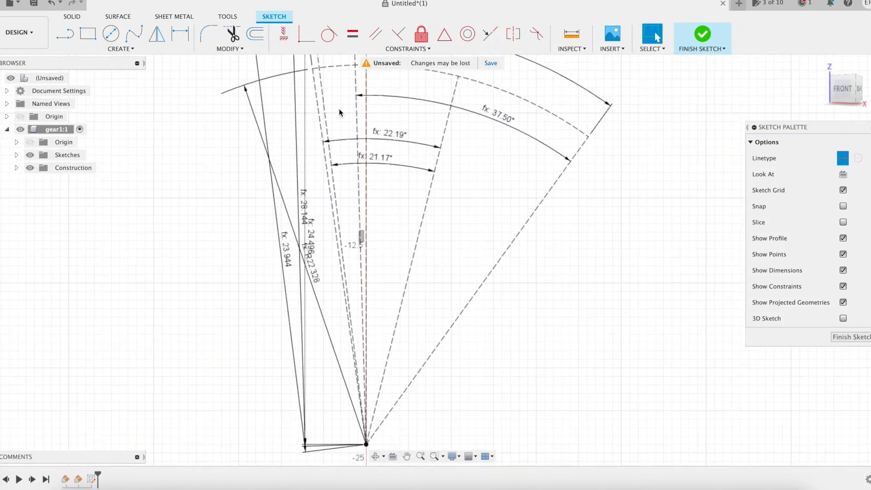
left_click(366, 443)
scroll(334, 137, "down", 1)
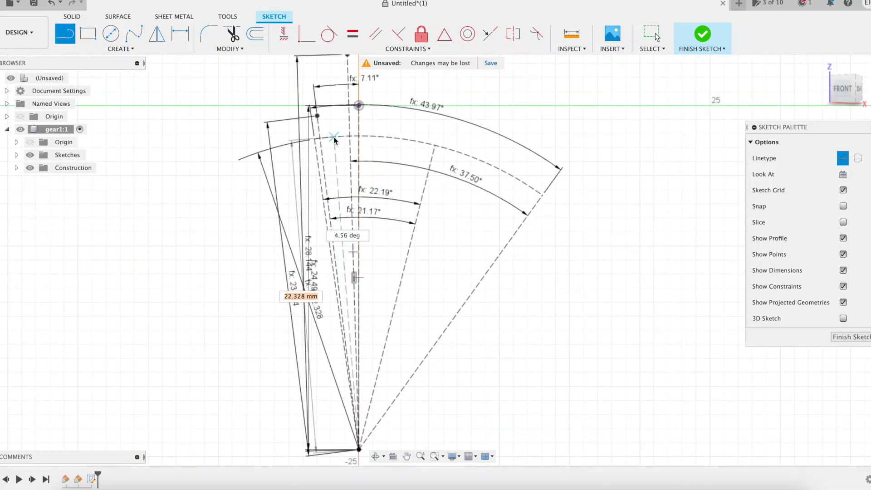
left_click(367, 137)
key("Escape")
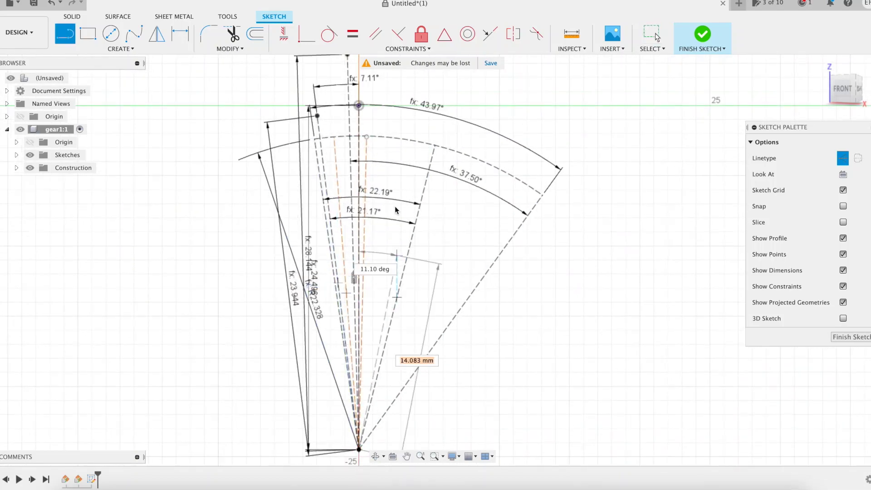
left_click(383, 139)
left_click(359, 450)
left_click(412, 142)
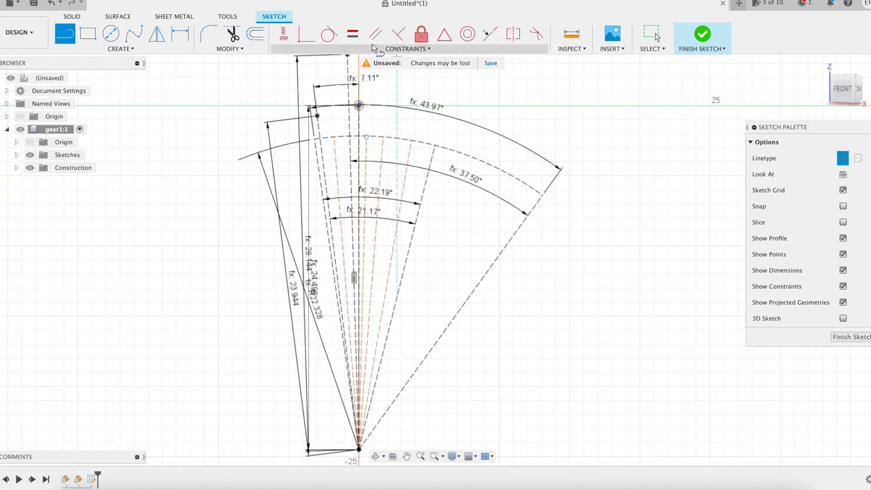
left_click(306, 34)
Step: Set the first two angles between neighbouring radial lines, starting from the arc's left end, to the ua parameter
scroll(337, 111, "up", 4)
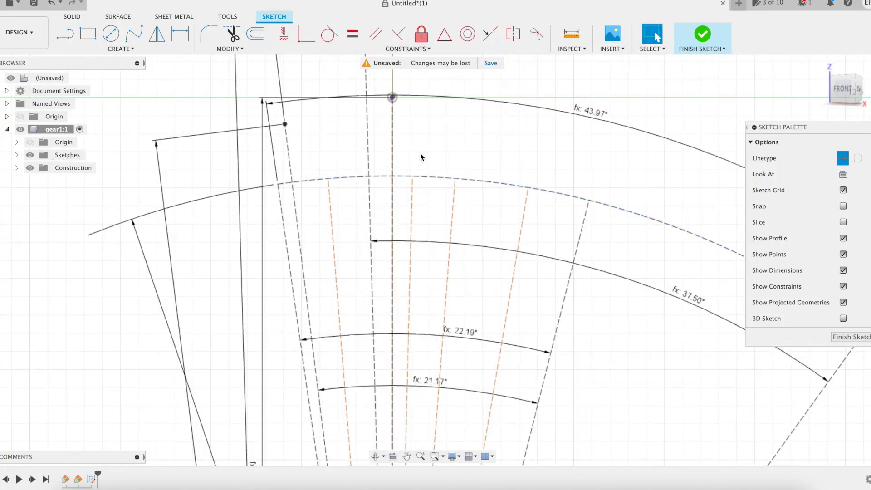
left_click(319, 214)
type("ua")
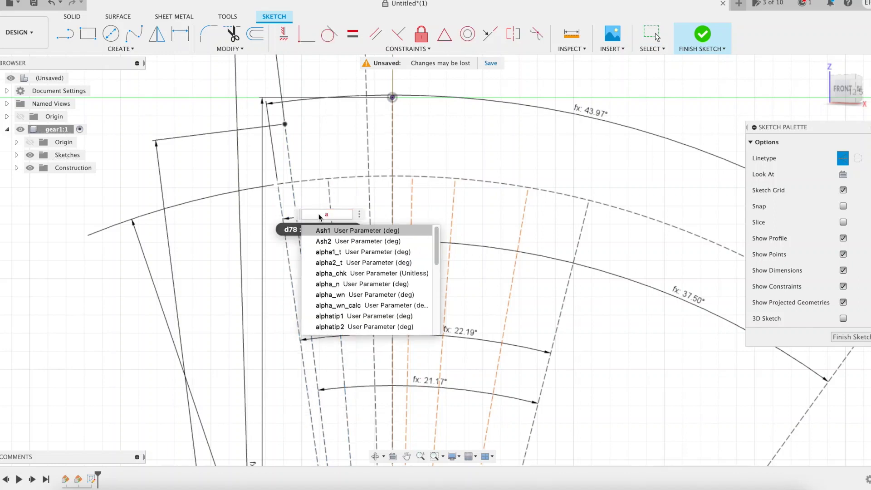
type("L1")
key("Return")
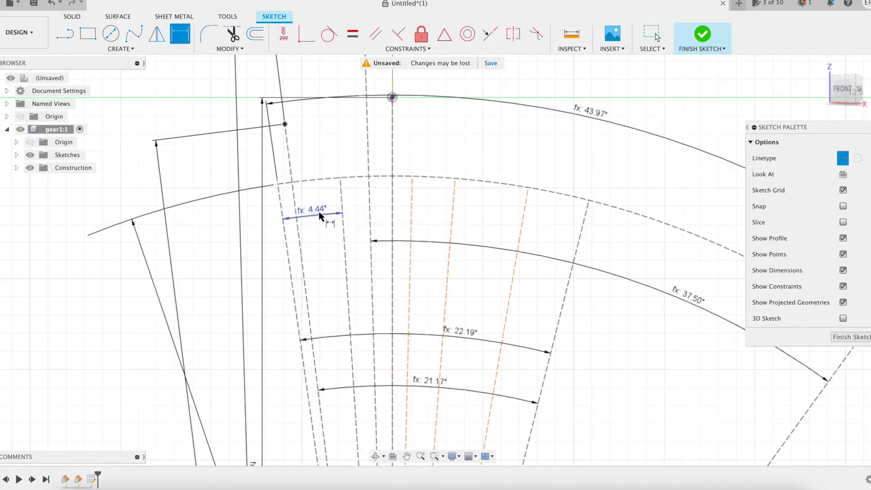
left_click(343, 225)
left_click(412, 216)
left_click(385, 205)
type("ua")
key("Return")
key("Return")
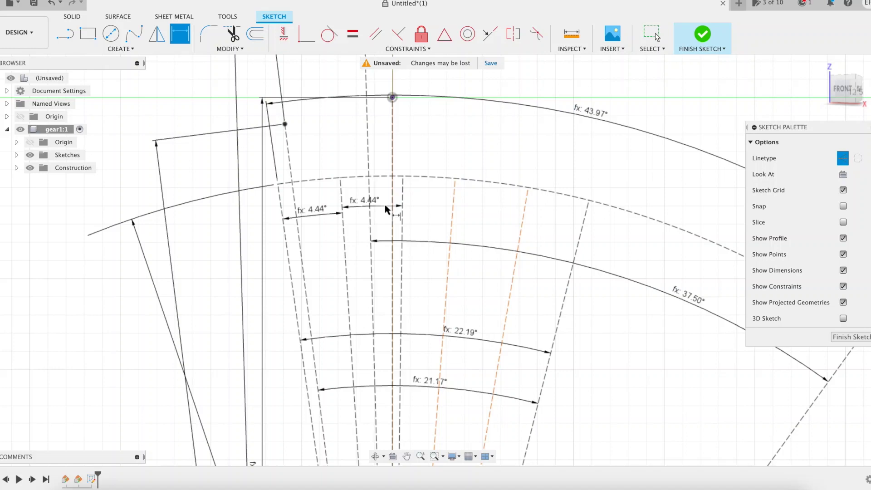
Step: Set the third and fourth angles between neighbouring radial lines to the same ua parameter
left_click(426, 206)
type("ua")
key("Return")
key("Return")
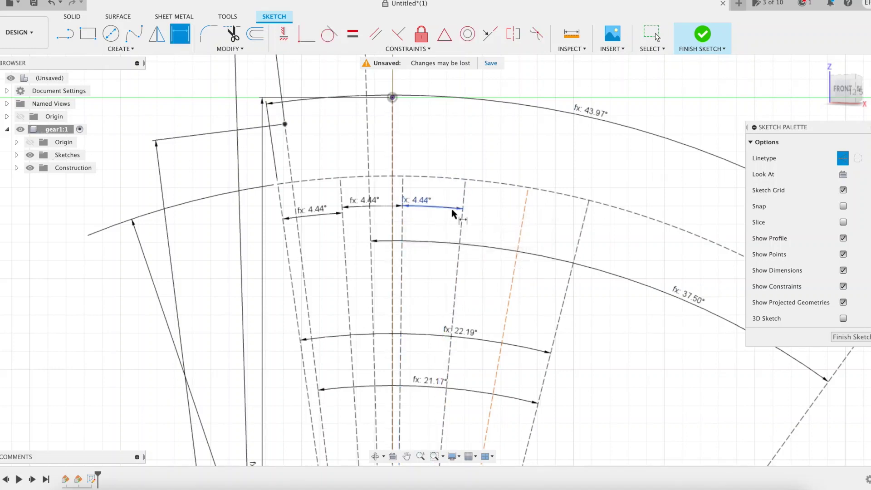
left_click(462, 214)
left_click(521, 218)
left_click(498, 212)
type("ual")
key("Return")
key("Return")
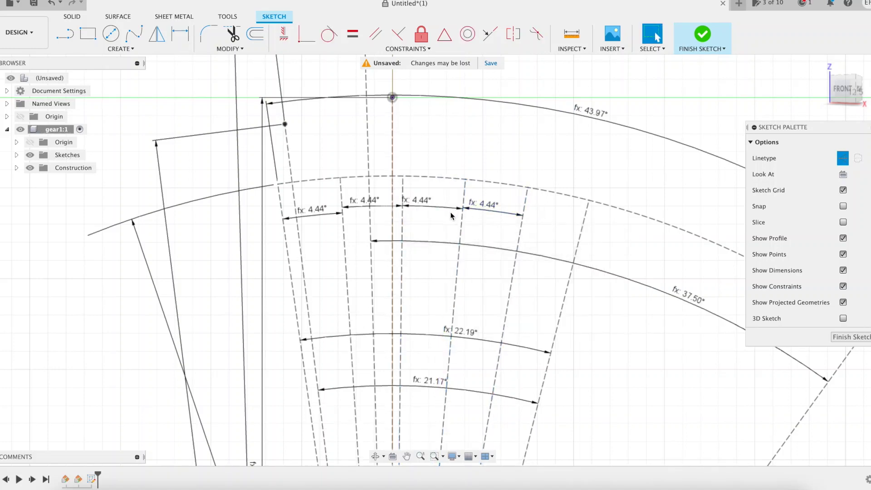
Step: Draw tangent construction lines toward the arc's left end from the arc endpoints of the first two inner radial lines
left_click(341, 178)
left_click(279, 184)
scroll(284, 179, "up", 4)
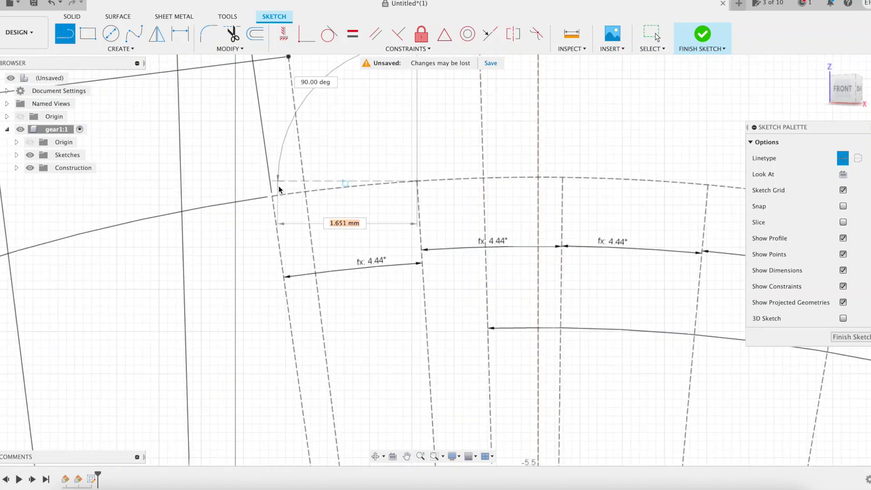
key("Escape")
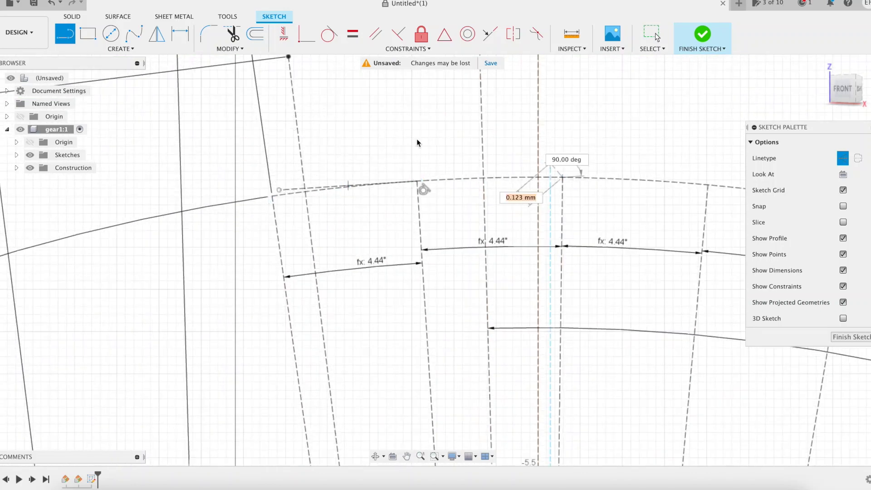
left_click(280, 173)
Step: Draw construction lines leftward from the arc endpoints of the third and fourth radial lines, perpendicular to the third and tangent at the fourth
middle_click_drag(650, 150, 549, 125)
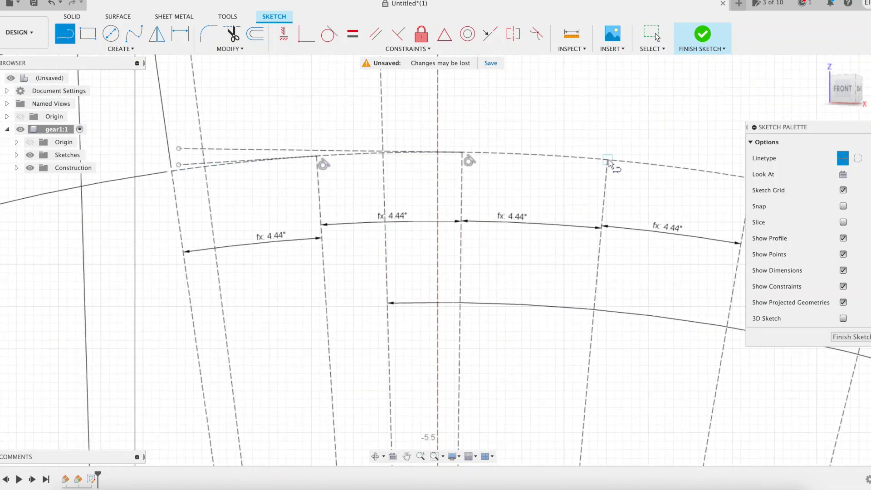
left_click(608, 160)
left_click(184, 121)
left_click(185, 143)
scroll(544, 121, "down", 3)
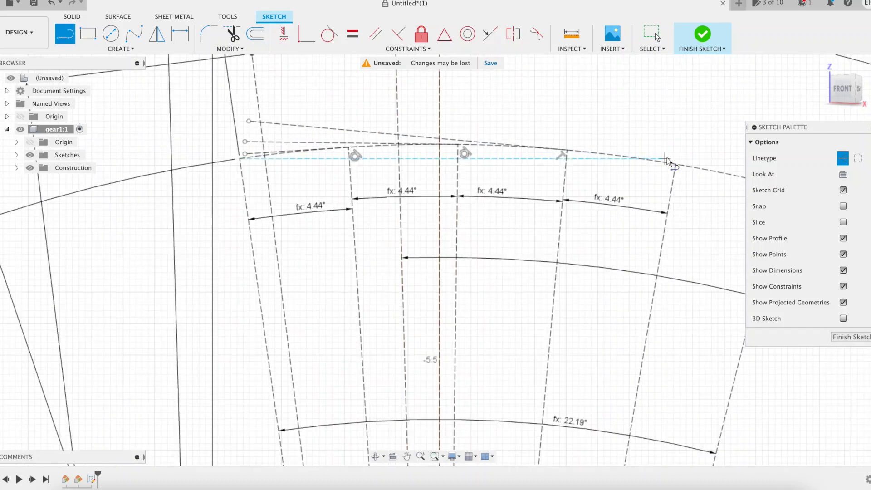
left_click(676, 164)
left_click(248, 121)
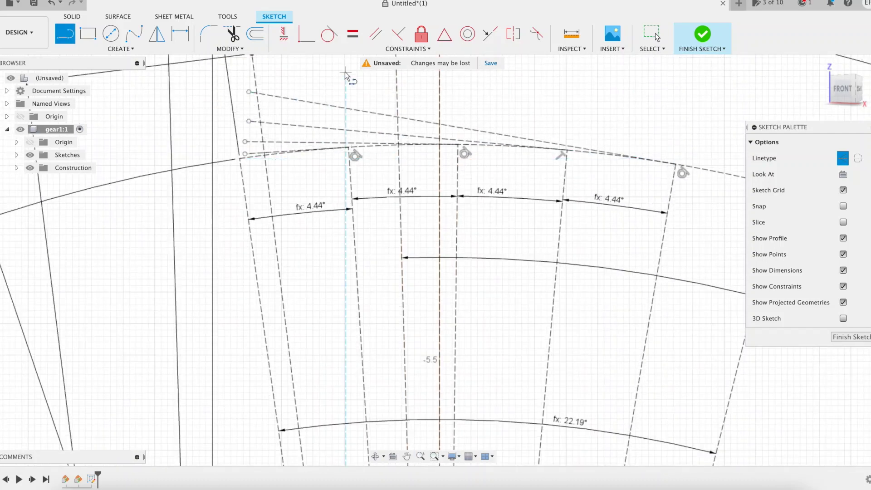
Step: Dimension the first tangent construction line, nearest the arc's left end, with its length set to the ulL1 parameter
key("d")
left_click(276, 147)
scroll(273, 146, "up", 3)
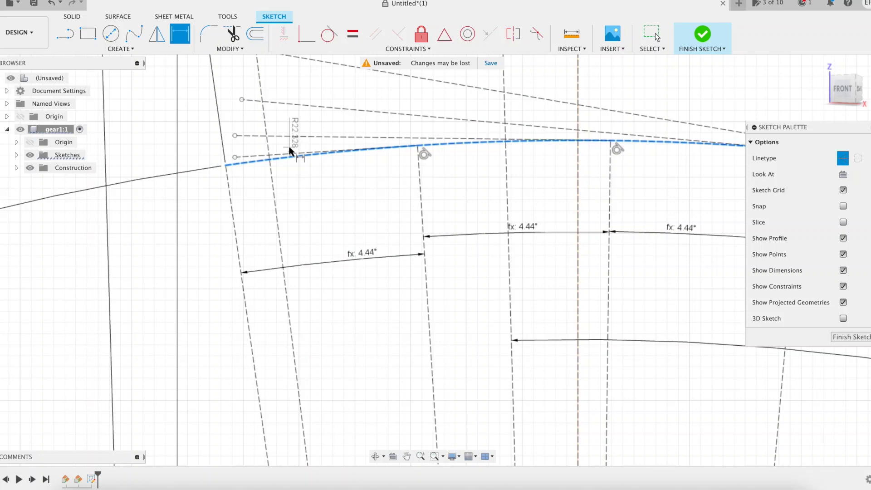
key("Escape")
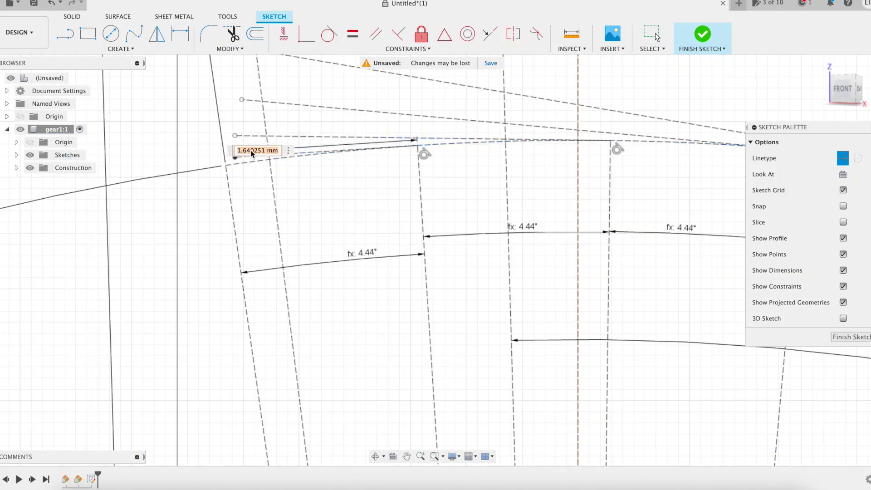
type("aL1")
key("Return")
key("Return")
Step: Set the length of the second construction line above the arc to twice the ulL1 parameter
key("d")
left_click(315, 137)
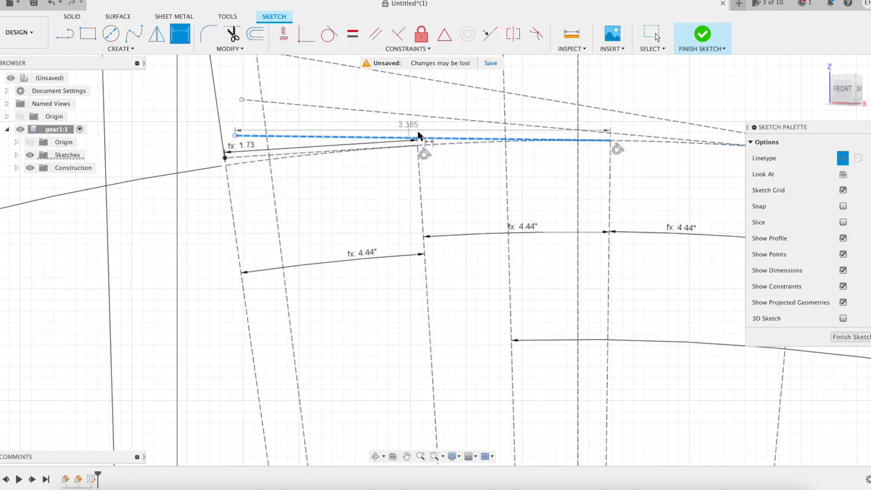
scroll(375, 131, "up", 4)
left_click(349, 148)
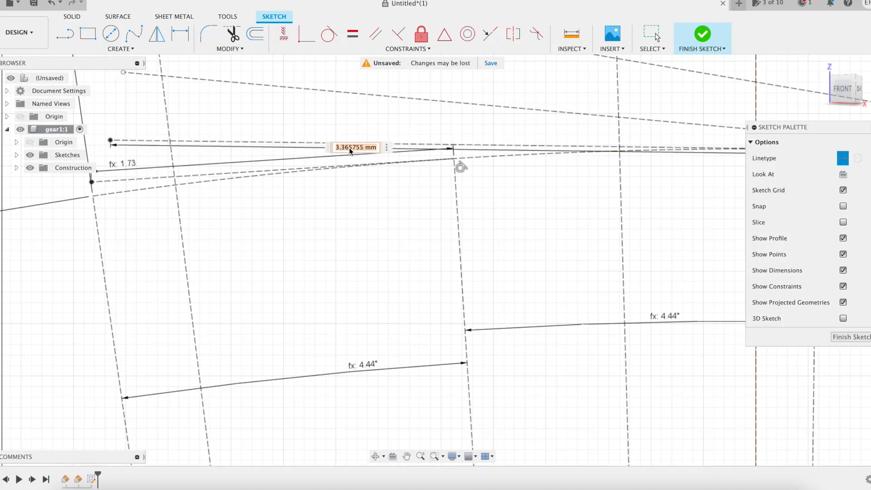
type("uLL1")
key("Return")
Step: Set the length of the third construction line above the arc to ulL1*3
left_click(360, 94)
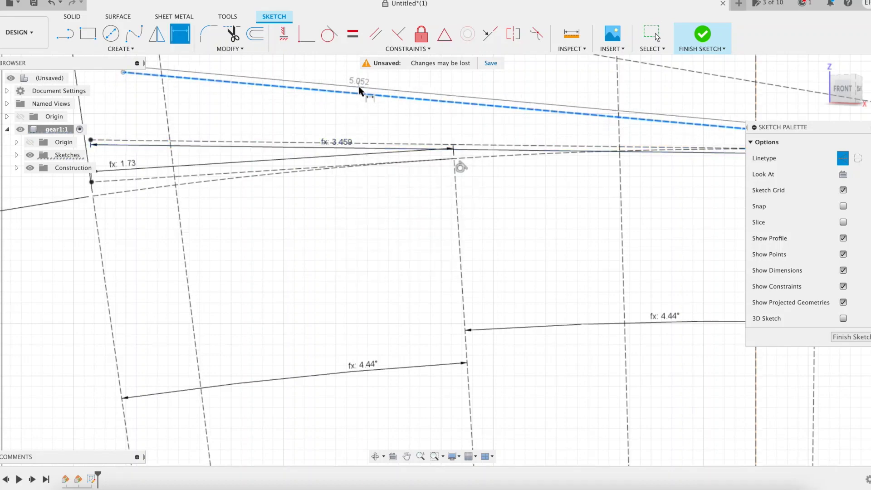
left_click(359, 89)
type("ulL1*3")
key("Return")
scroll(359, 88, "down", 2)
middle_click_drag(380, 84, 374, 136)
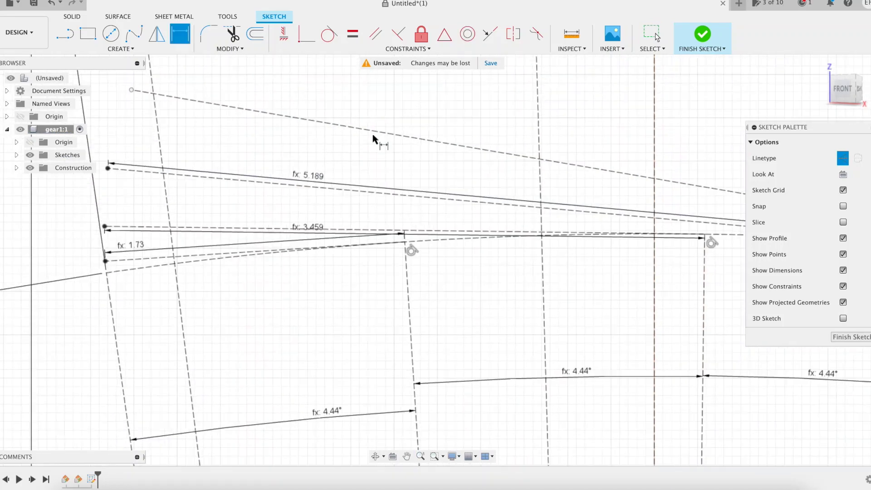
Step: Set the fourth construction line's length to ulL1*4 and move the second line's dimension label slightly upward
left_click(374, 133)
left_click(378, 127)
type("uLL1*4")
key("Return")
key("Escape")
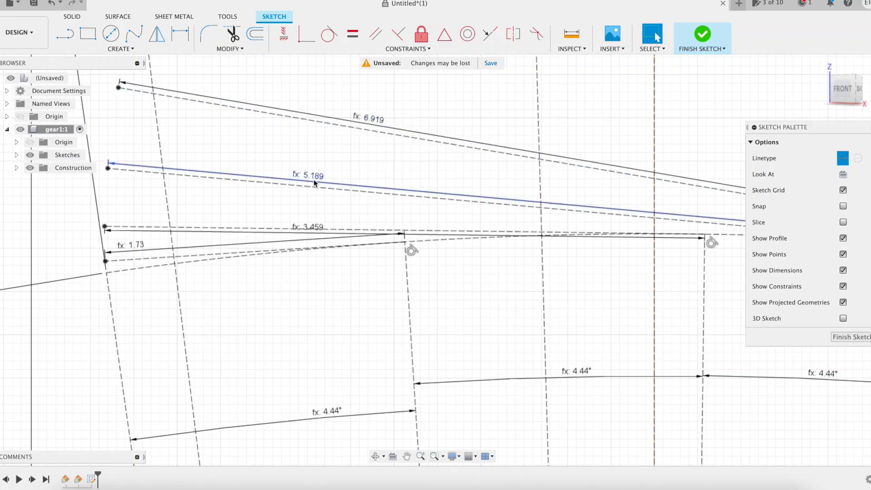
left_click_drag(309, 232, 312, 223)
Step: Draw seven radial construction lines from the centre point to the arc, spread between the 22.19° boundary line and the arc's right end
scroll(312, 222, "up", 5)
middle_click_drag(311, 222, 567, 193)
scroll(567, 193, "down", 2)
scroll(568, 193, "down", 6)
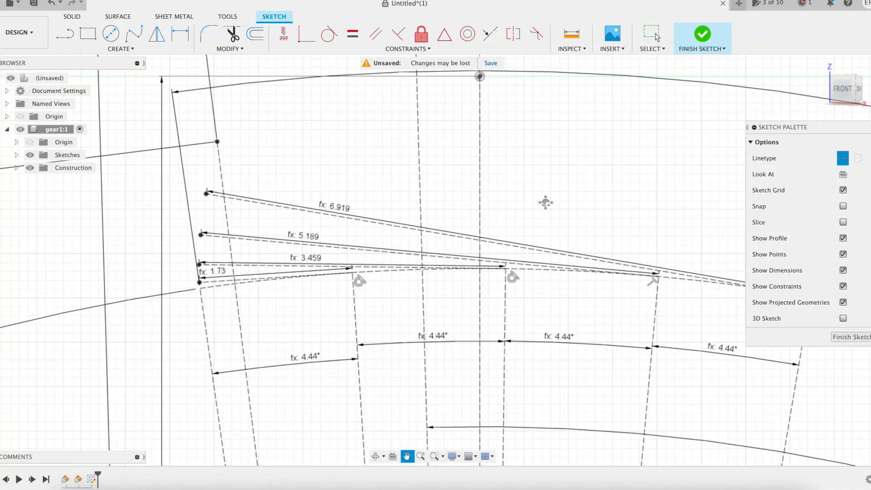
scroll(533, 164, "down", 10)
middle_click_drag(597, 172, 472, 93)
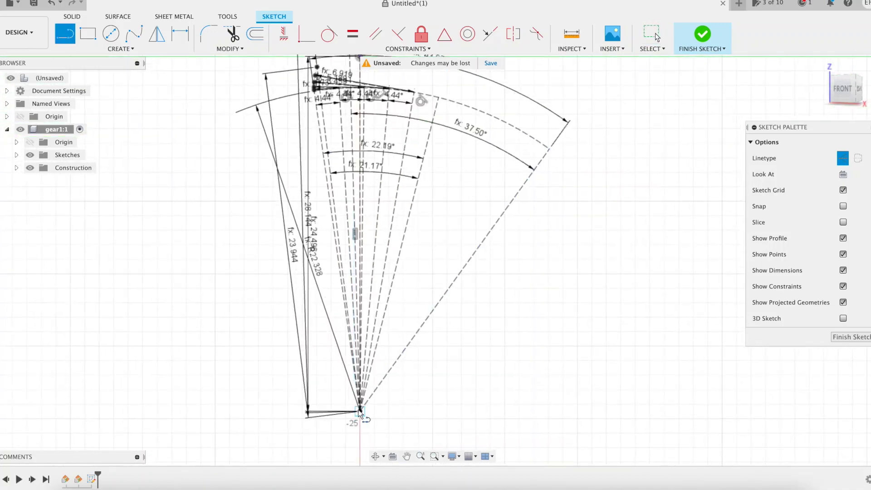
left_click(360, 411)
left_click(454, 103)
left_click(360, 412)
left_click(471, 108)
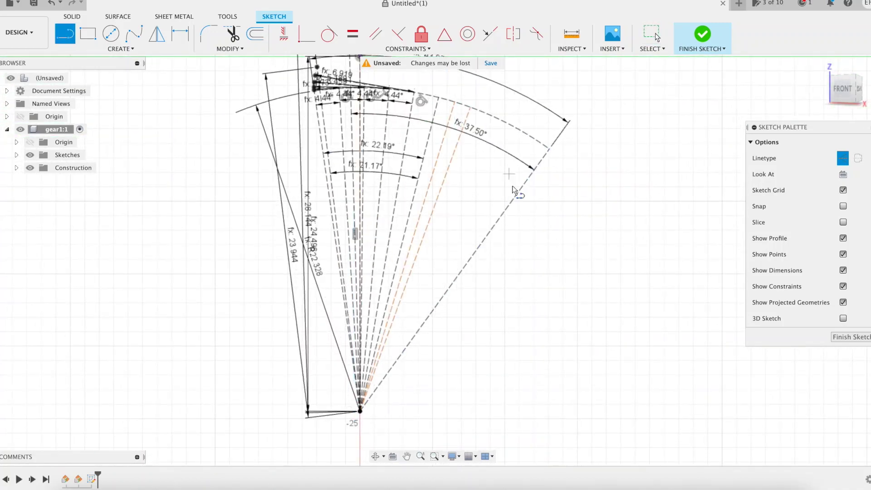
left_click(494, 126)
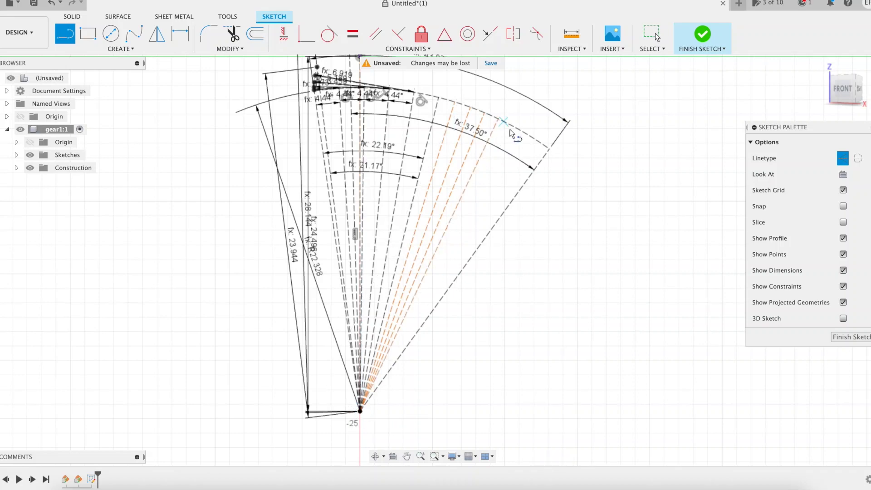
left_click(510, 129)
left_click(360, 412)
left_click(523, 132)
left_click(360, 411)
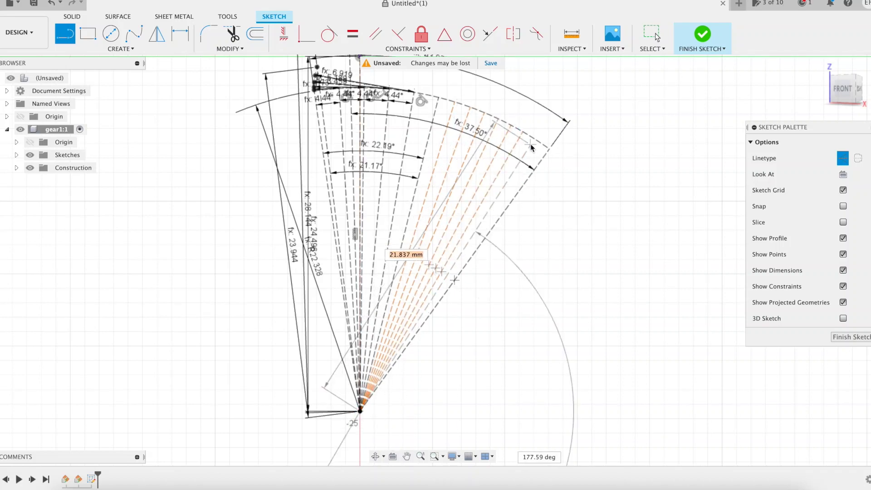
left_click(535, 139)
scroll(450, 104, "down", 3)
Step: Set the angle between the 22.19° boundary line and the first new radial line to uaH1
key("d")
scroll(446, 107, "up", 10)
middle_click_drag(446, 101, 392, 185)
left_click(371, 168)
left_click(416, 177)
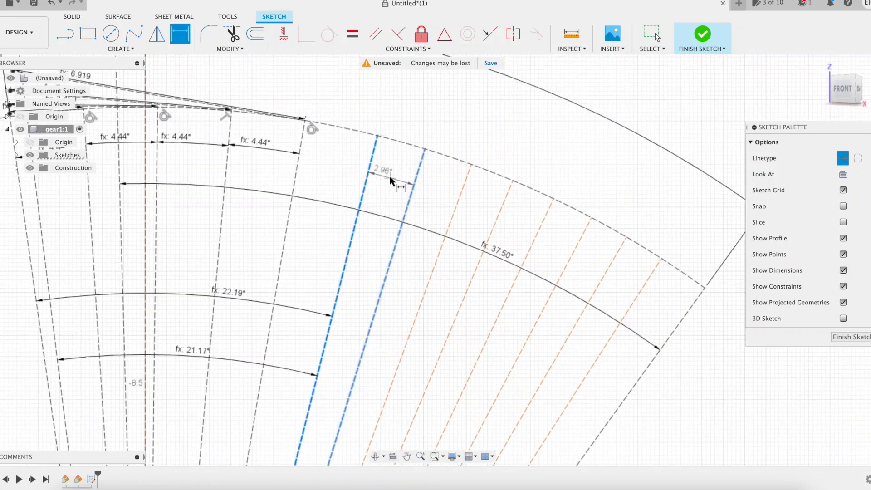
left_click(391, 176)
type("uaH1")
key("Return")
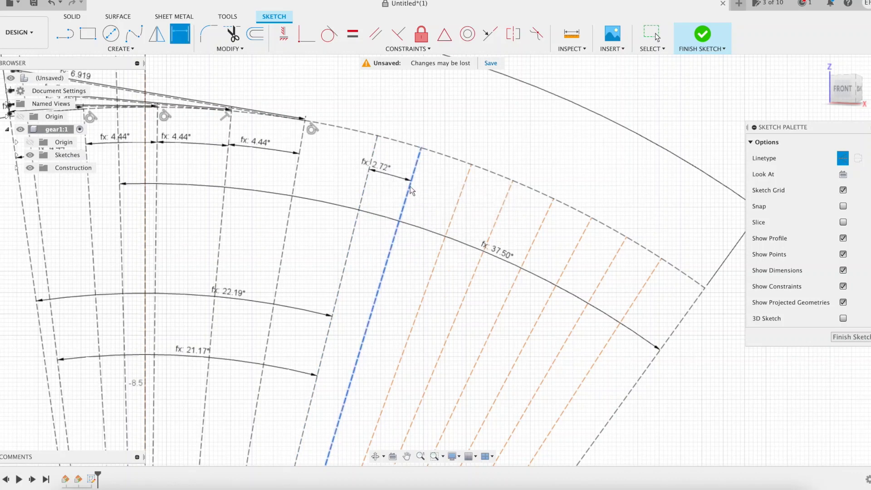
Step: Set the angles from the first to the second and from the second to the third new radial line to uaH1
left_click(411, 187)
left_click(461, 193)
left_click(446, 189)
type("uaH1")
key("Return")
left_click(452, 197)
left_click(501, 211)
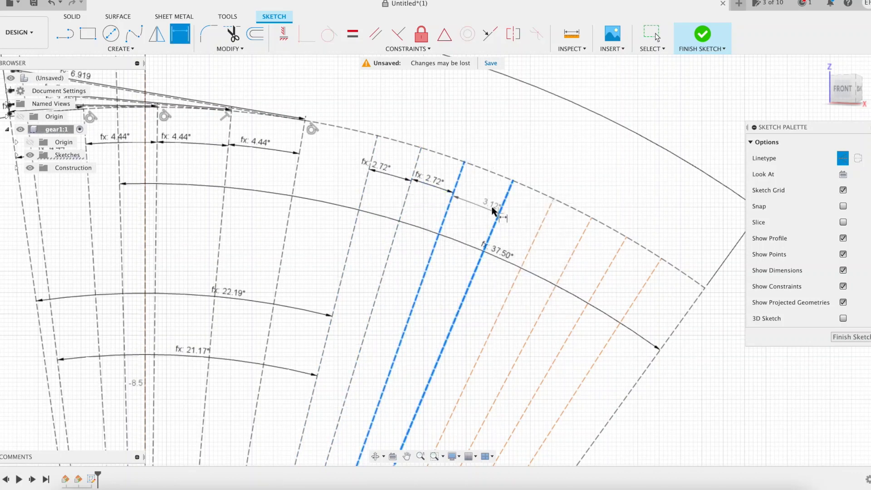
left_click(488, 205)
type("ua")
key("Return")
Step: Set the angles from the third to the fourth and from the fourth to the fifth new radial line to uaH1
left_click(496, 204)
left_click(540, 227)
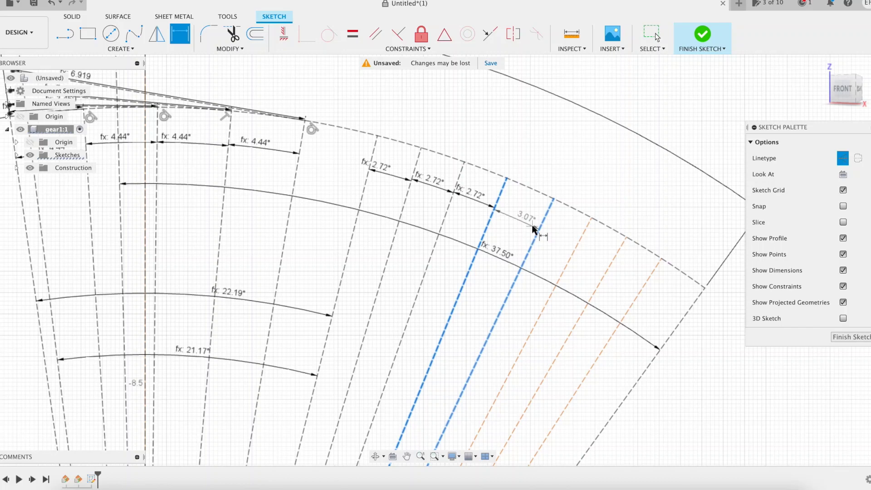
left_click(533, 227)
type("u")
key("Return")
left_click(539, 230)
left_click(570, 249)
left_click(565, 244)
type("ua")
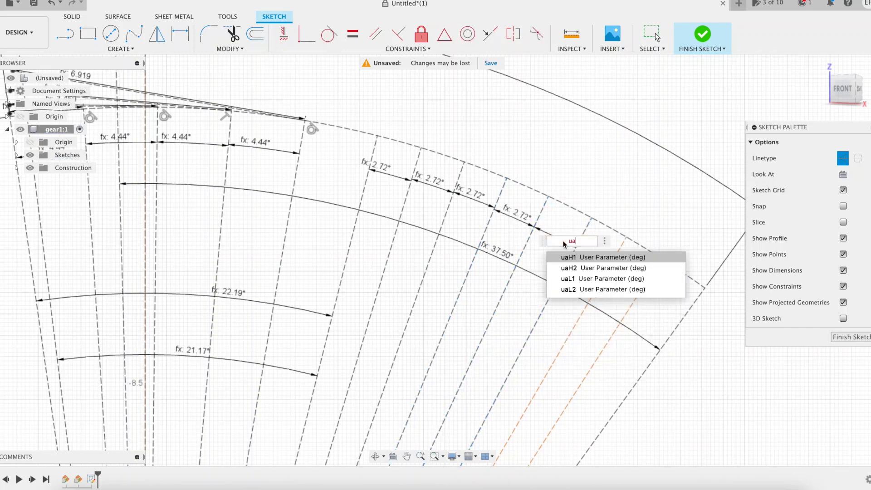
type("H1")
key("Return")
Step: Set the angles from the fifth to the sixth and from the sixth to the seventh new radial line to uaH1
left_click(573, 248)
left_click(608, 269)
left_click(600, 263)
type("uaH1")
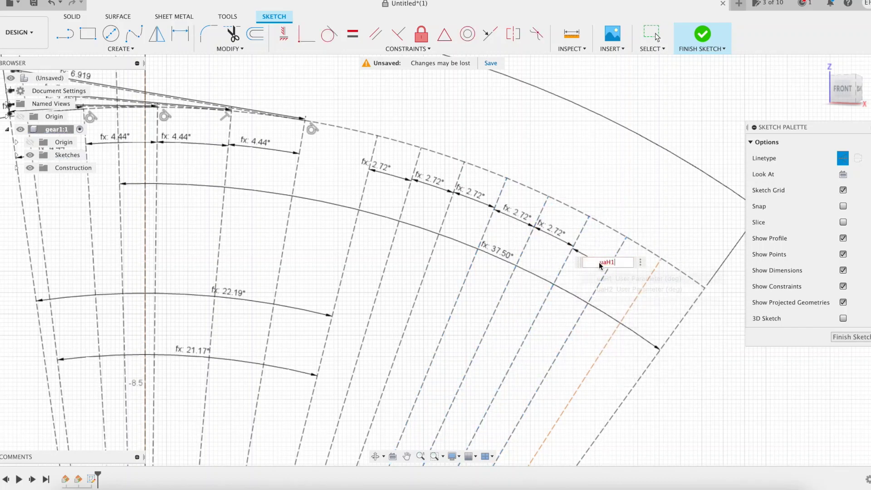
key("Return")
left_click(609, 267)
left_click(645, 283)
left_click(640, 281)
type("uaH1")
key("Return")
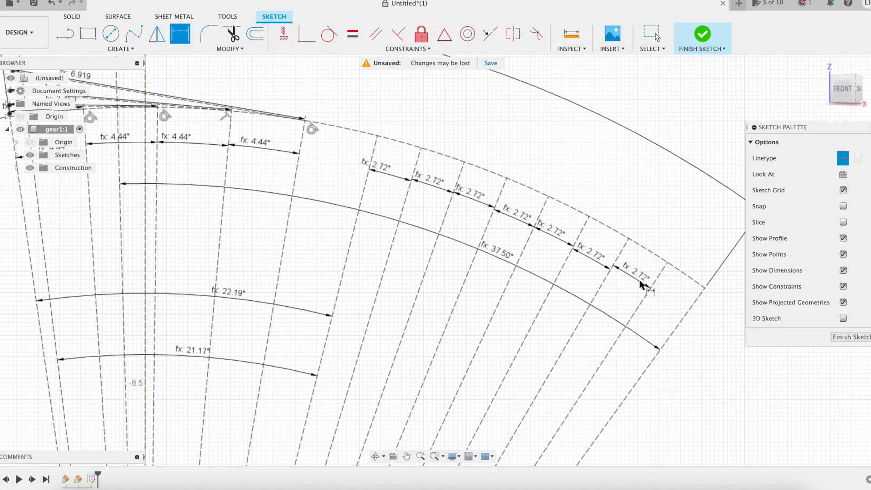
key("Escape")
Step: Draw construction lines up and leftward from the arc endpoints of the first four new radial lines
scroll(631, 265, "down", 5)
mouse_move(488, 179)
middle_mouse_down()
mouse_move(504, 204)
mouse_move(531, 205)
middle_mouse_up()
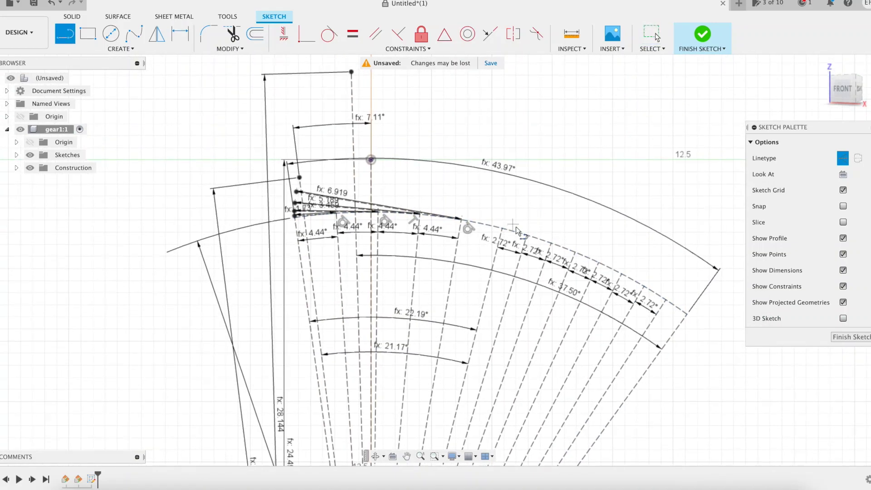
left_click(304, 145)
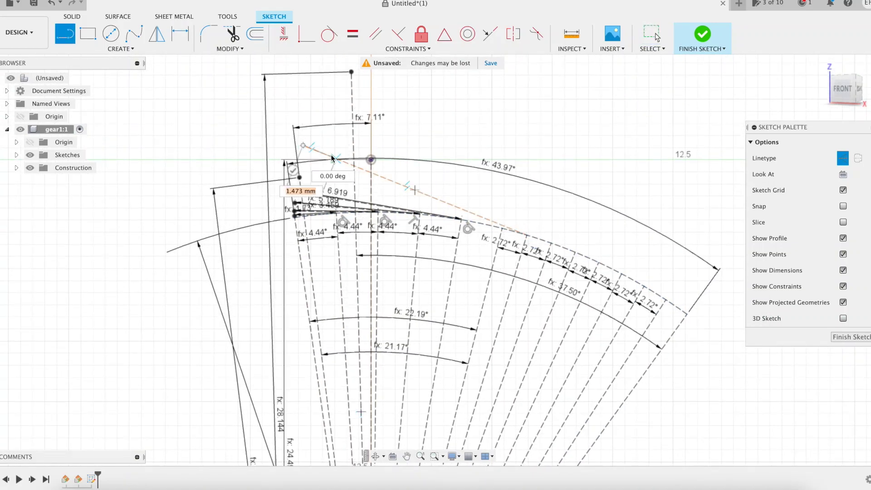
left_click(550, 245)
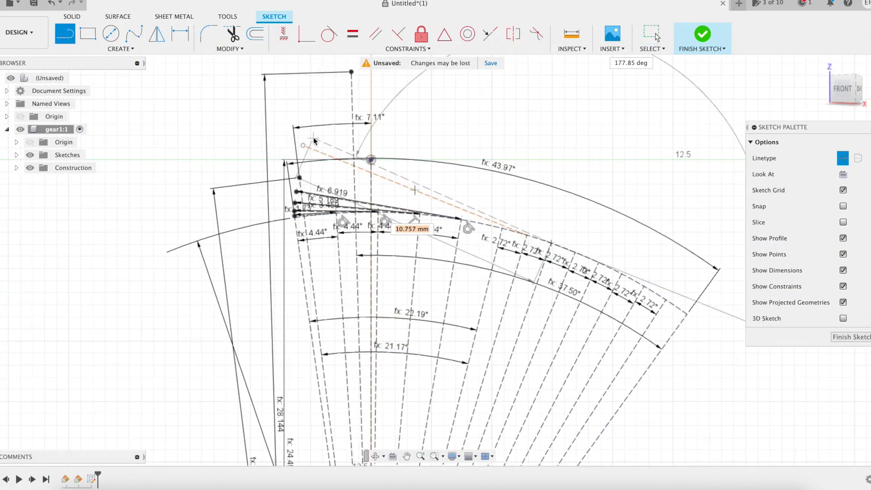
left_click(581, 248)
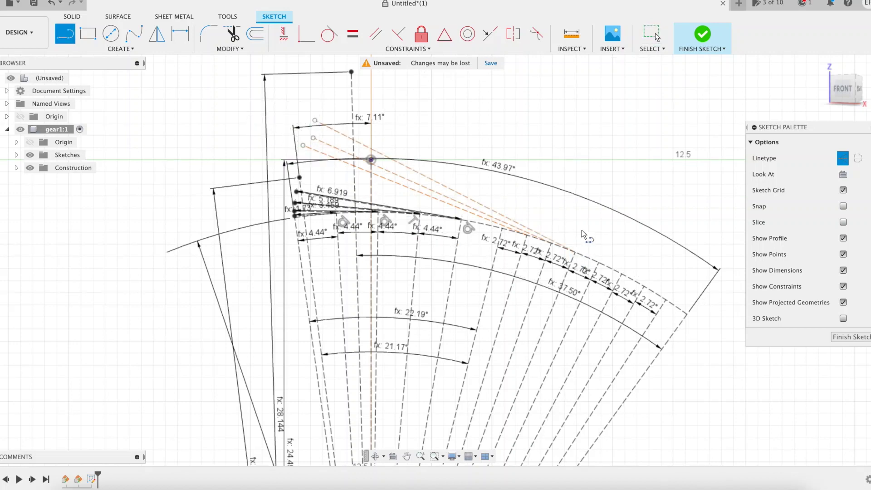
scroll(603, 262, "up", 5)
left_click(599, 264)
scroll(459, 168, "down", 4)
left_click(245, 63)
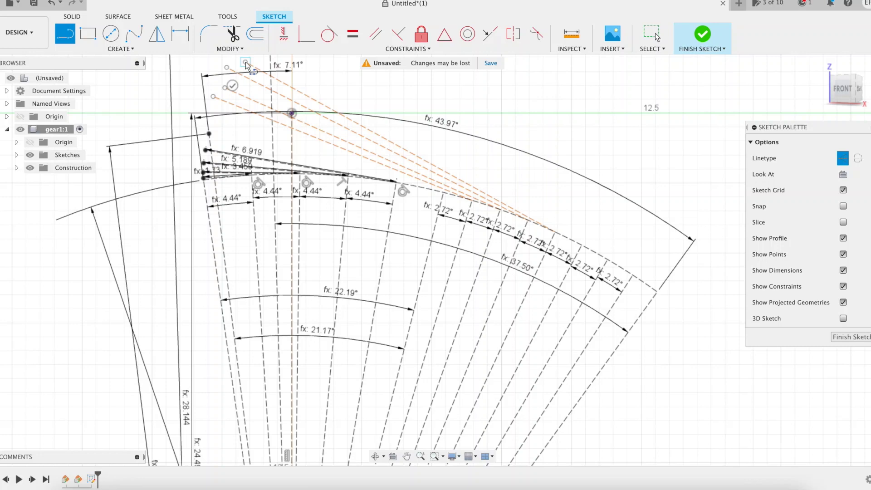
Step: Draw construction lines up and leftward from the arc endpoints of the fifth, sixth and seventh new radial lines
left_click(582, 245)
middle_click_drag(336, 91, 408, 155)
left_click(310, 106)
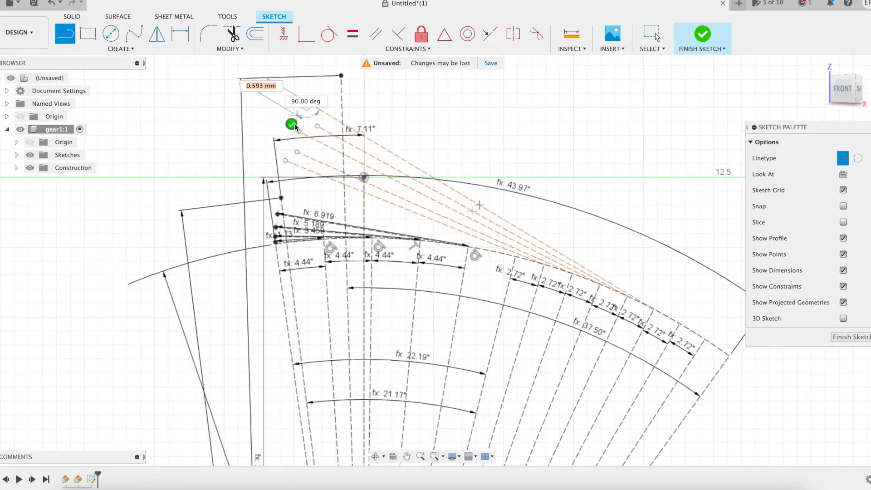
left_click(328, 88)
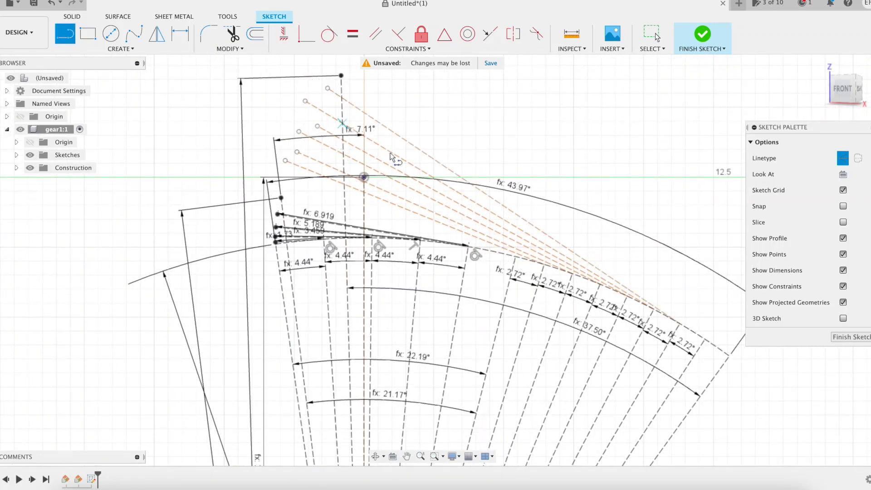
left_click(705, 343)
Step: Apply tangent constraints between the seven new leftward construction lines and the dashed arc
left_click(329, 34)
scroll(589, 170, "up", 5)
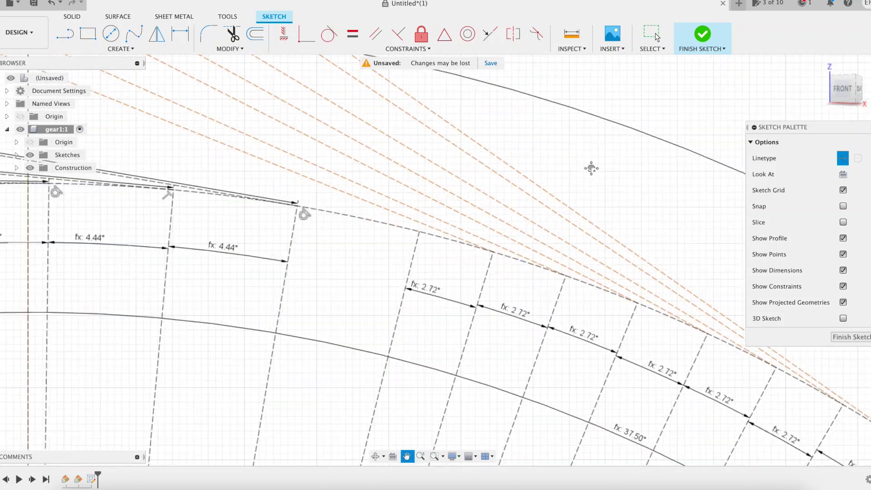
left_click(413, 233)
left_click(323, 254)
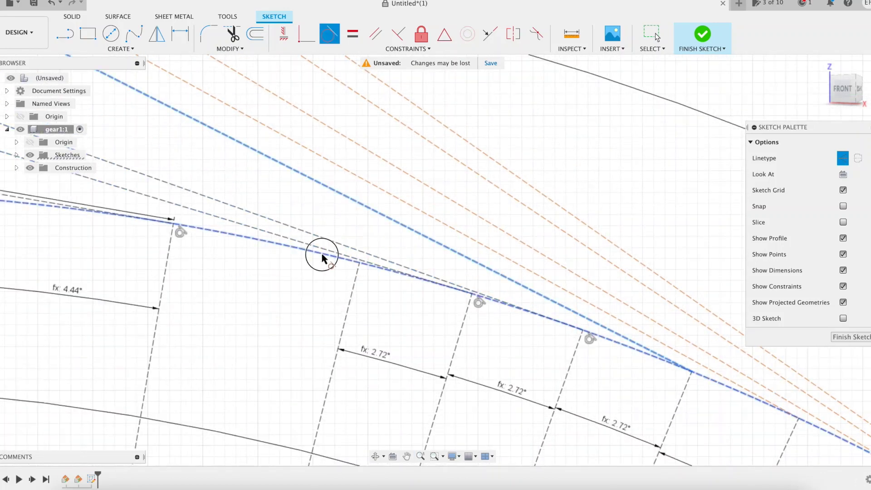
left_click(393, 196)
left_click(295, 248)
left_click(421, 185)
left_click(331, 256)
left_click(467, 169)
left_click(327, 256)
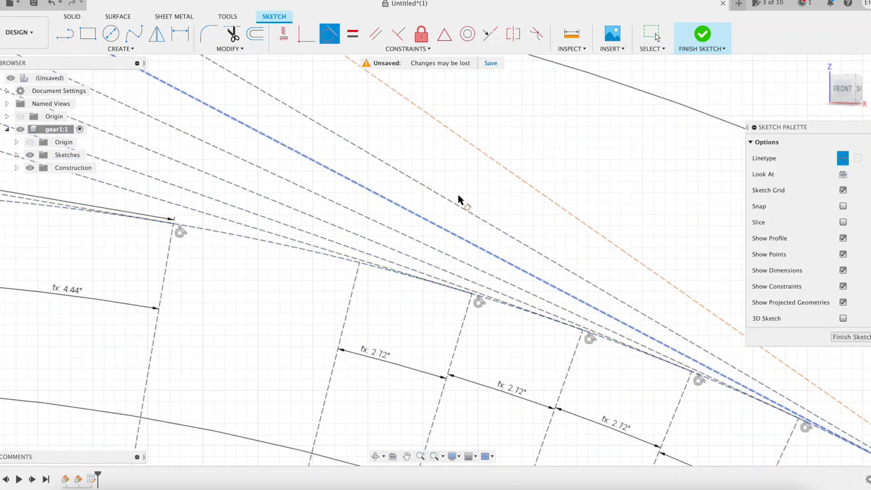
left_click(494, 160)
left_click(327, 256)
scroll(345, 251, "down", 5)
key("Escape")
Step: Set the length of the lowest of the seven tangent lines to the copied alpha1_t expression ending in +ulH1*1
middle_click_drag(402, 204, 486, 213)
scroll(482, 220, "down", 5)
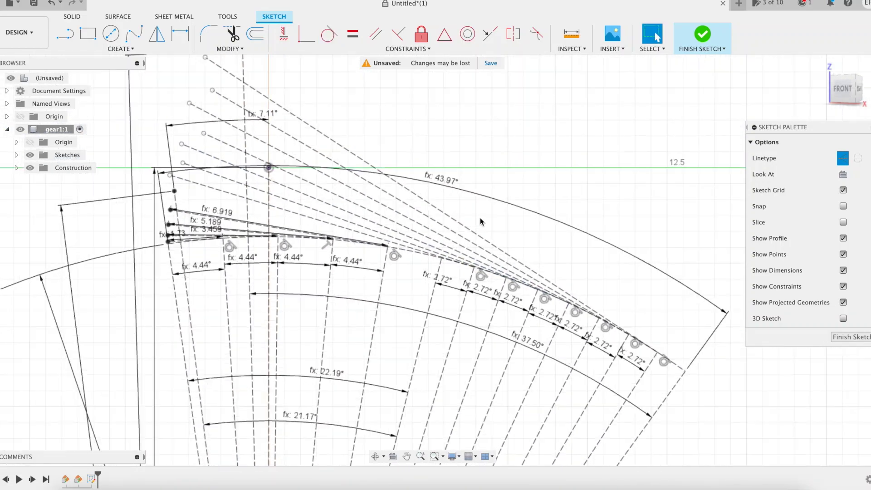
scroll(300, 191, "up", 8)
key("d")
left_click(293, 205)
left_click(298, 201)
key("super+v")
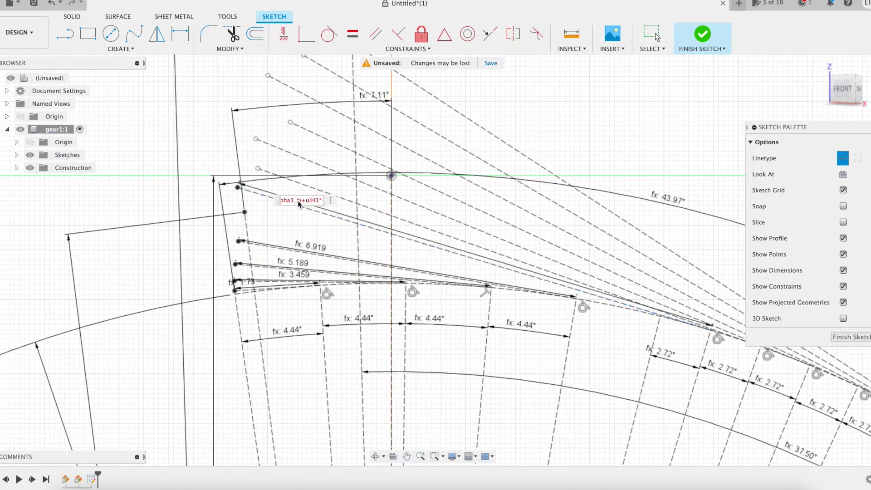
type("1")
key("Return")
Step: Set the second and third of the seven tangent lines' lengths to the same alpha1_t expression, ending in +ulH1*2 and +ulH1*3
left_click(313, 188)
left_click(323, 184)
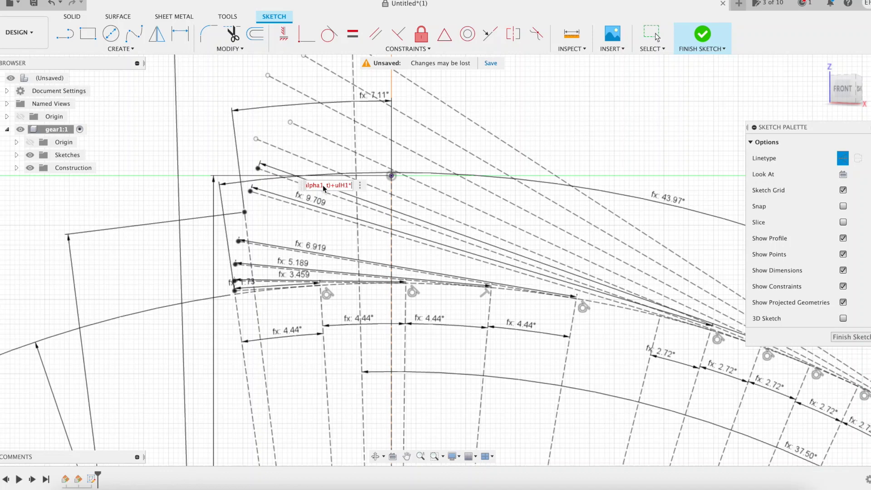
key("Return")
left_click(320, 160)
left_click(325, 162)
key("super+v")
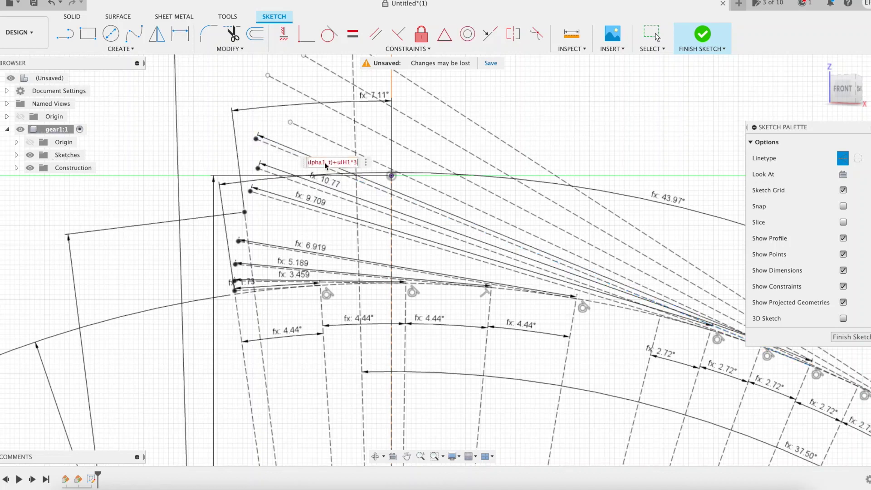
type("3")
key("Return")
Step: Set the fourth and fifth of the seven tangent lines' lengths to the same alpha1_t expression, ending in +ulH1*4 and +ulH1*5
left_click(350, 149)
left_click(347, 143)
key("super+v")
type("4")
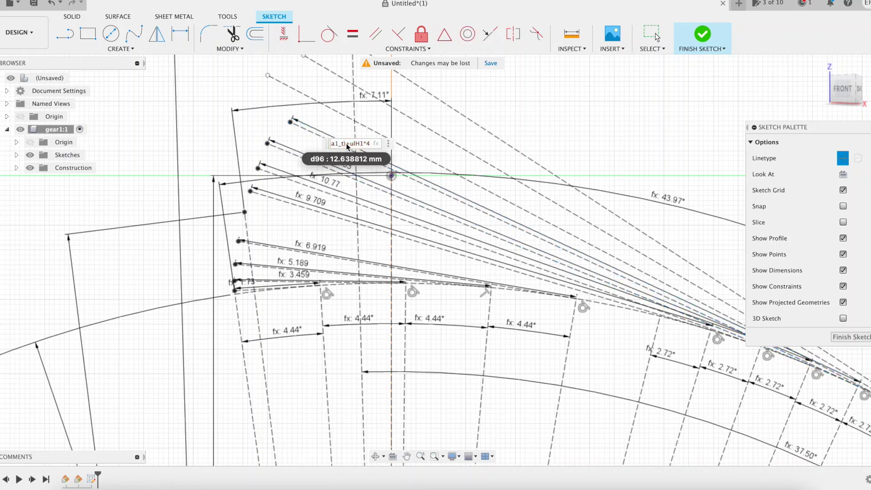
key("Return")
left_click(384, 137)
left_click(381, 127)
type("(alpha1_t)+ulH1*")
key("Return")
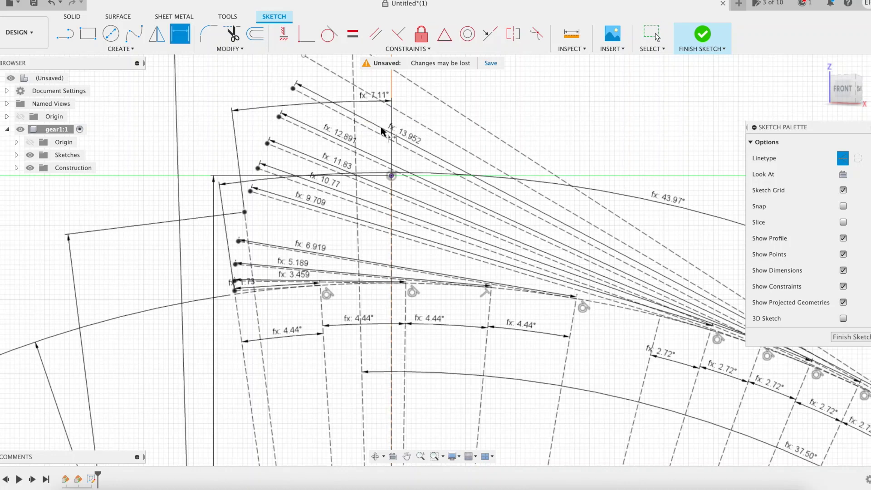
Step: Set the sixth and seventh of the seven tangent lines' lengths to the same alpha1_t expression, ending in +ulH1*6 and +ulH1*7
left_click(418, 108)
left_click(416, 113)
type("(alpha1_t)+ulH1*")
key("Return")
middle_click_drag(477, 115, 390, 193)
left_click(381, 193)
left_click(384, 183)
key("super+v")
type("7")
key("Return")
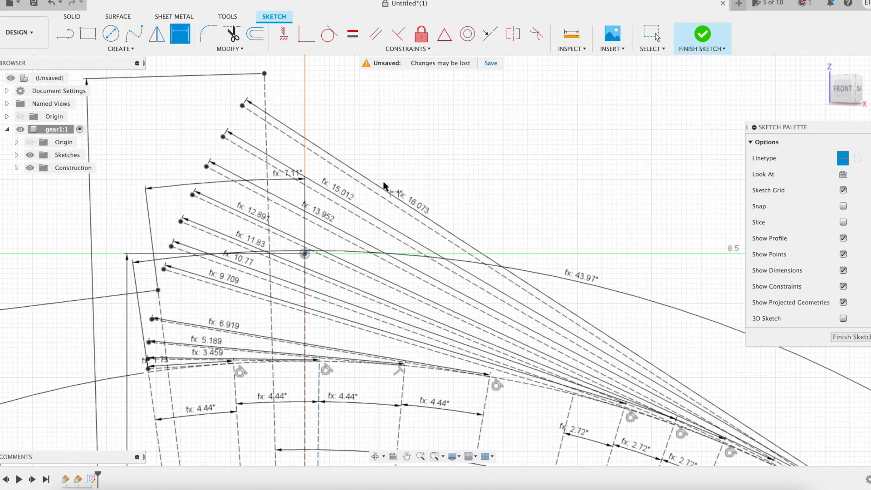
key("Escape")
scroll(409, 156, "down", 2)
scroll(150, 326, "up", 2)
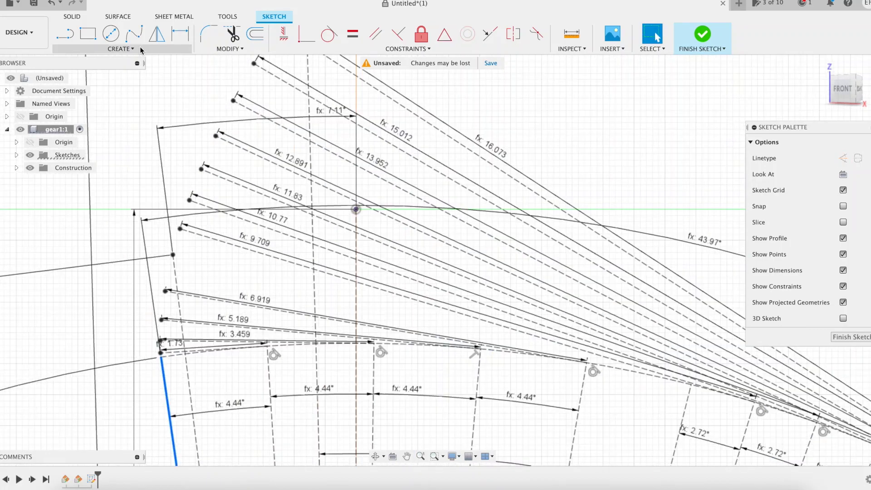
Step: Mirror the left solid radial line and all the left flank points of the tooth across the vertical centreline
left_click(121, 48)
left_click(109, 204)
scroll(170, 367, "up", 3)
left_click(159, 347)
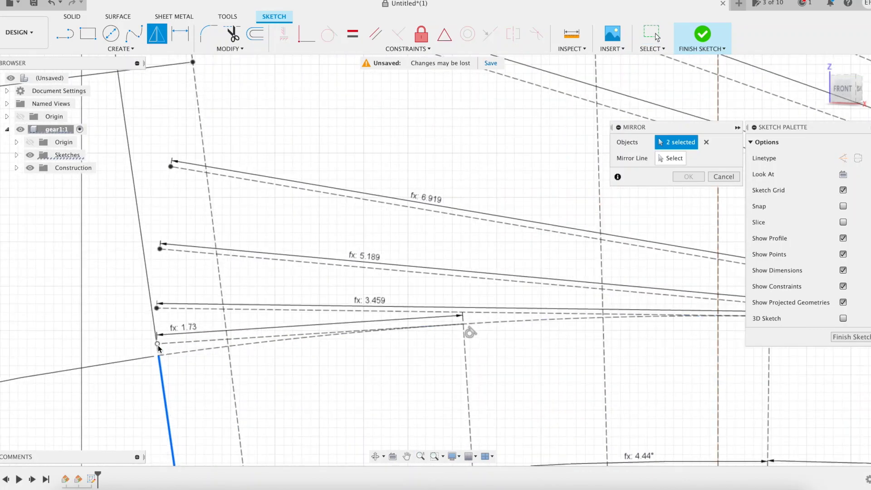
left_click(193, 62)
scroll(276, 99, "down", 3)
middle_click_drag(277, 99, 182, 272)
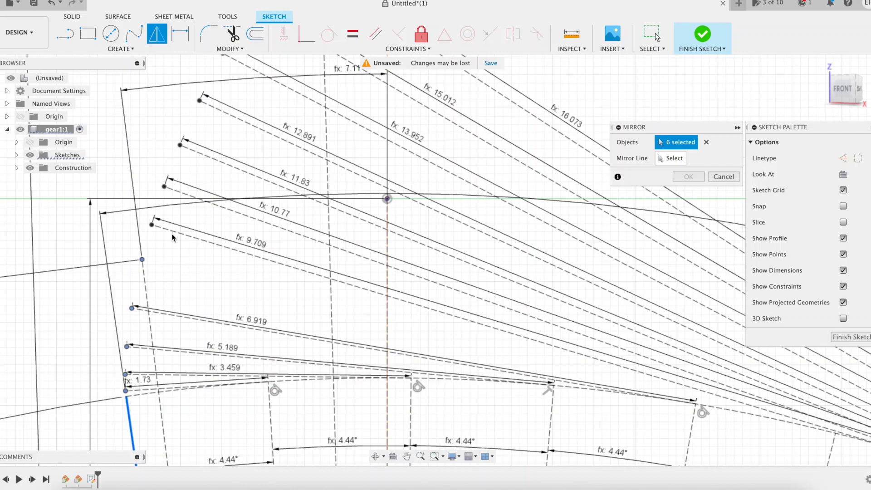
middle_click_drag(173, 238, 149, 328)
left_click(130, 317)
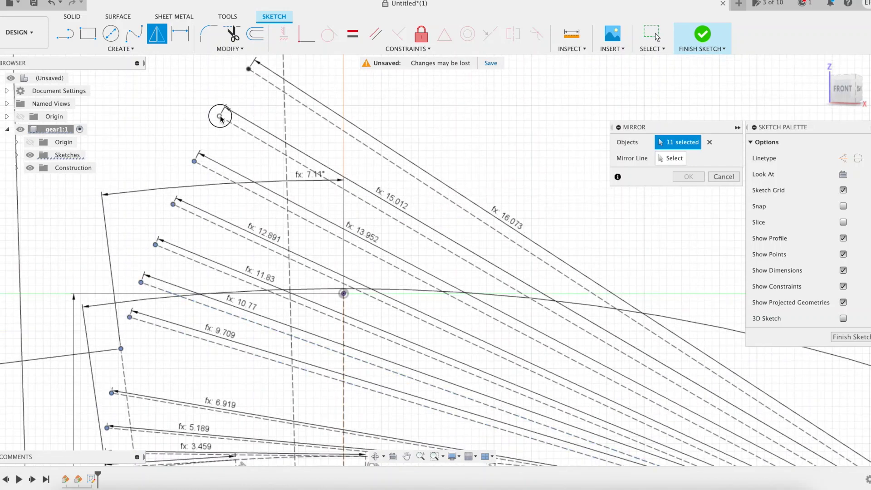
middle_click_drag(225, 75, 199, 186)
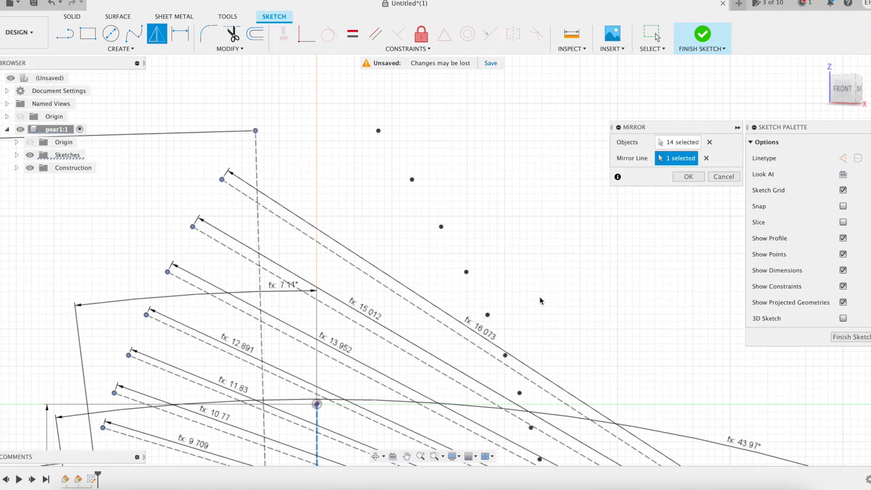
left_click(689, 177)
scroll(594, 209, "down", 5)
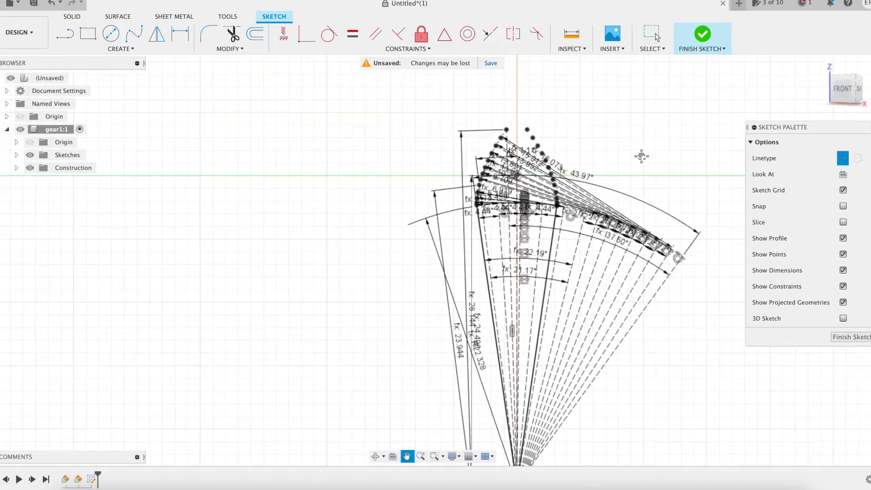
Step: Draw a center point arc about the gear's centre joining the two topmost flank points to form the tooth tip
left_click(120, 48)
mouse_move(77, 91)
left_click(195, 104)
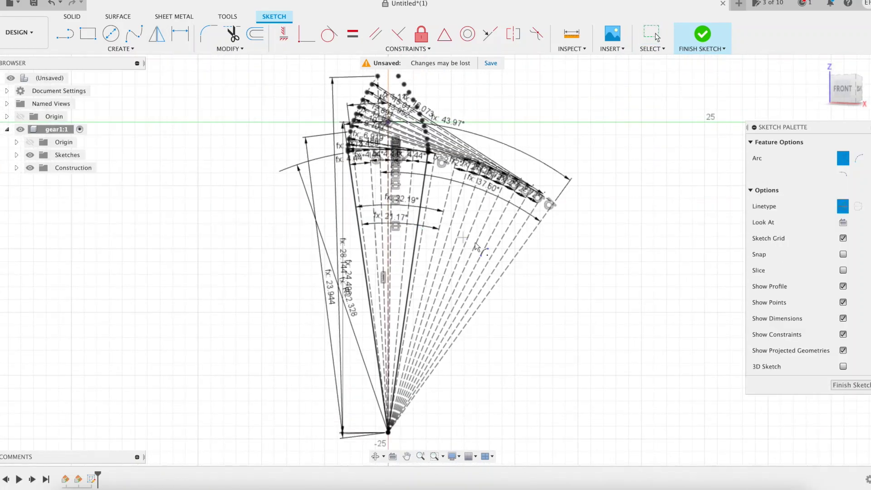
left_click(398, 78)
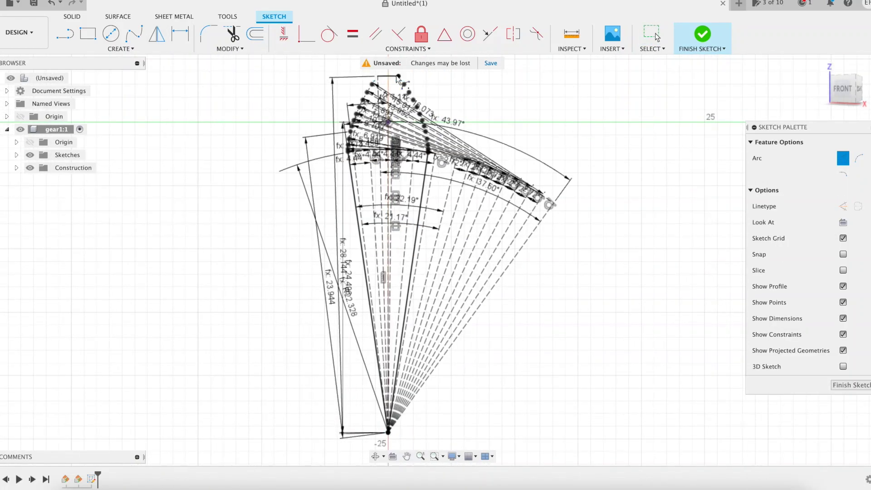
Step: Draw a fit point spline through all the left flank points, from the radial line's upper end to the tip arc
left_click(134, 33)
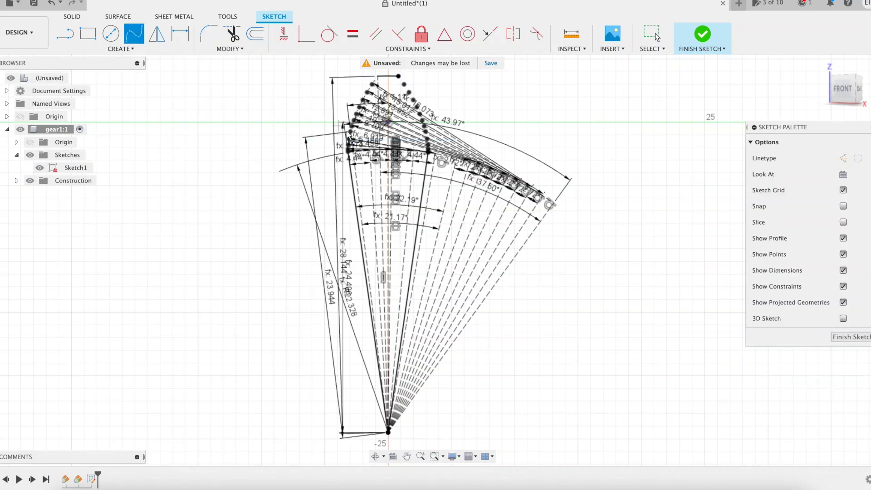
scroll(355, 156, "up", 6)
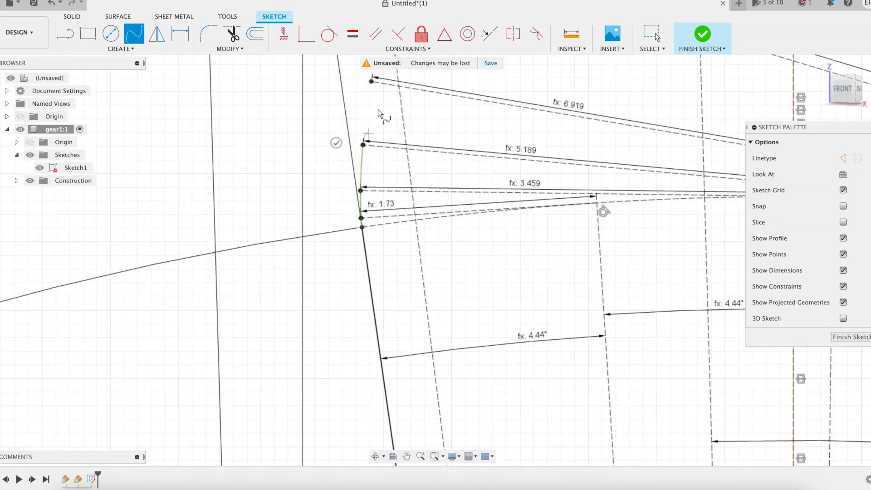
left_click(371, 82)
middle_click_drag(371, 81, 262, 280)
left_click(278, 200)
middle_click_drag(289, 70, 215, 316)
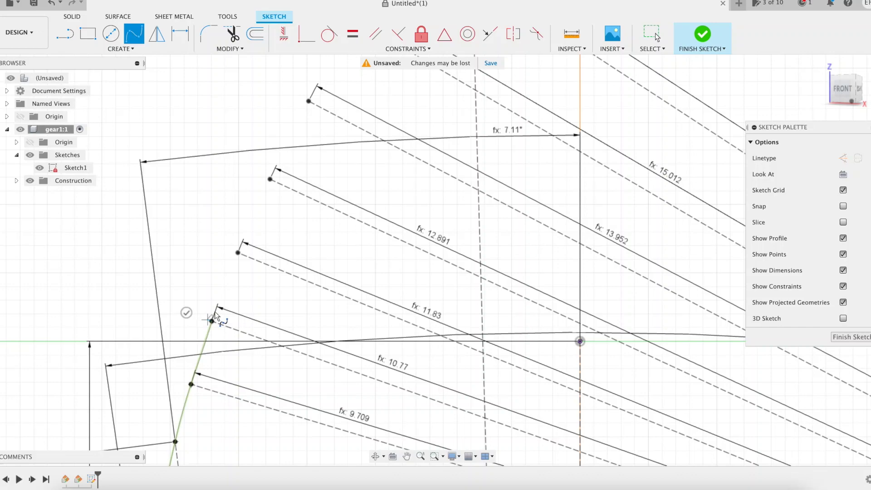
middle_click_drag(310, 102, 194, 273)
left_click(238, 189)
left_click(292, 103)
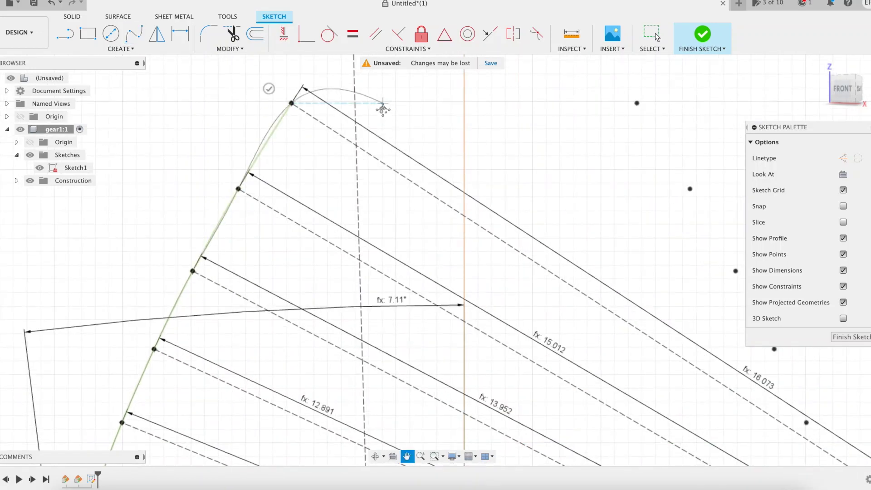
middle_click_drag(383, 107, 338, 269)
left_click(306, 177)
key("Return")
scroll(468, 283, "down", 3)
Step: Draw a fit point spline through the mirrored right flank points, from the radial line's upper end to the tip arc
scroll(507, 304, "up", 6)
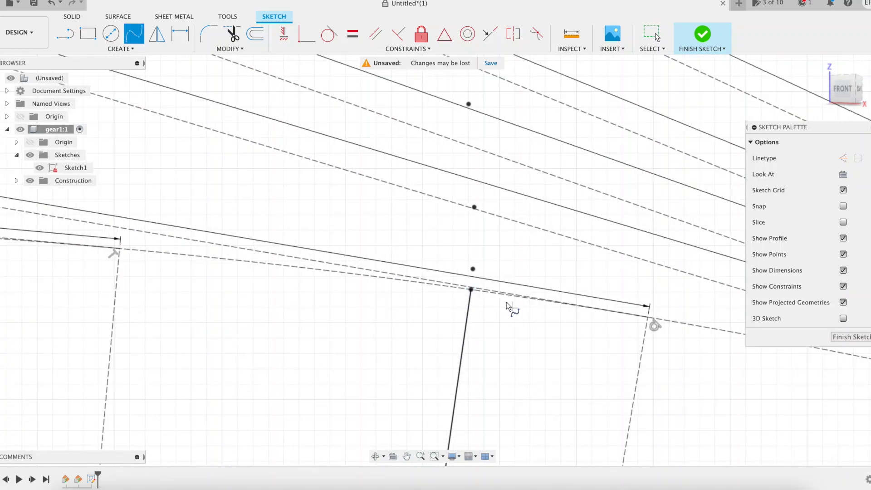
left_click(469, 104)
middle_click_drag(468, 102, 485, 380)
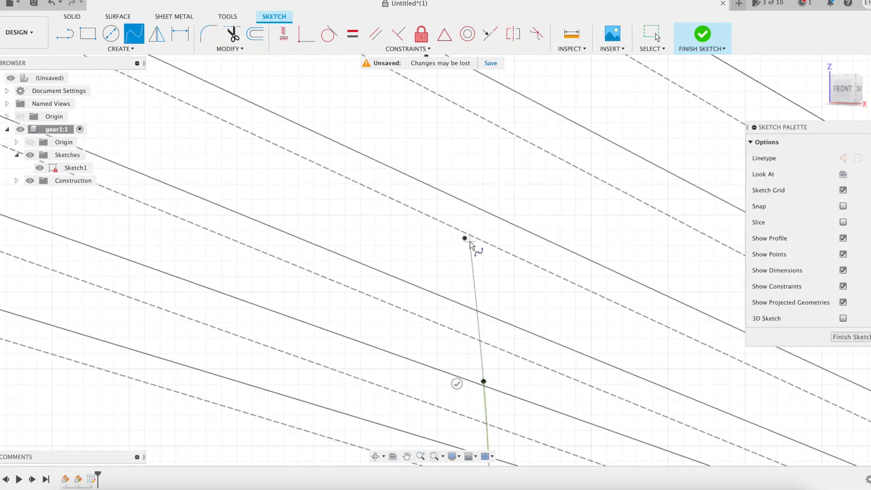
left_click(466, 239)
scroll(469, 229, "down", 3)
left_click(441, 122)
scroll(442, 120, "down", 3)
middle_click_drag(443, 95, 452, 302)
left_click(440, 286)
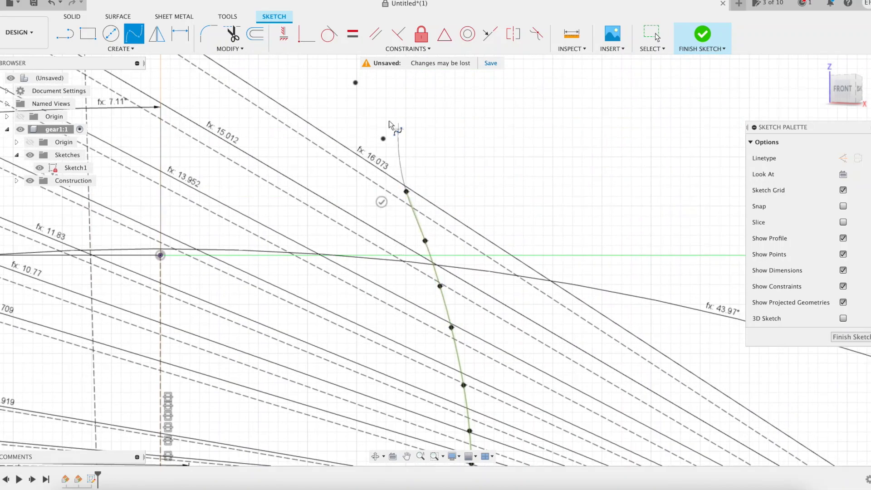
left_click(355, 82)
middle_click_drag(356, 83, 515, 311)
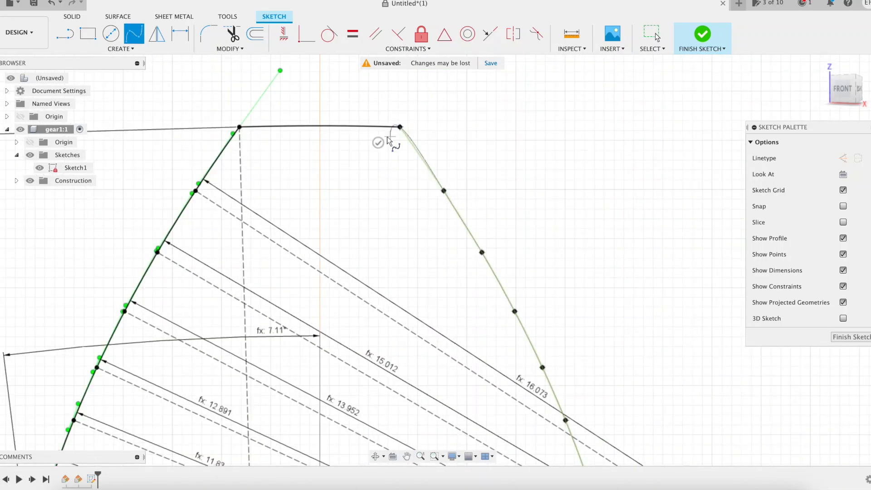
left_click(378, 142)
scroll(402, 262, "down", 2)
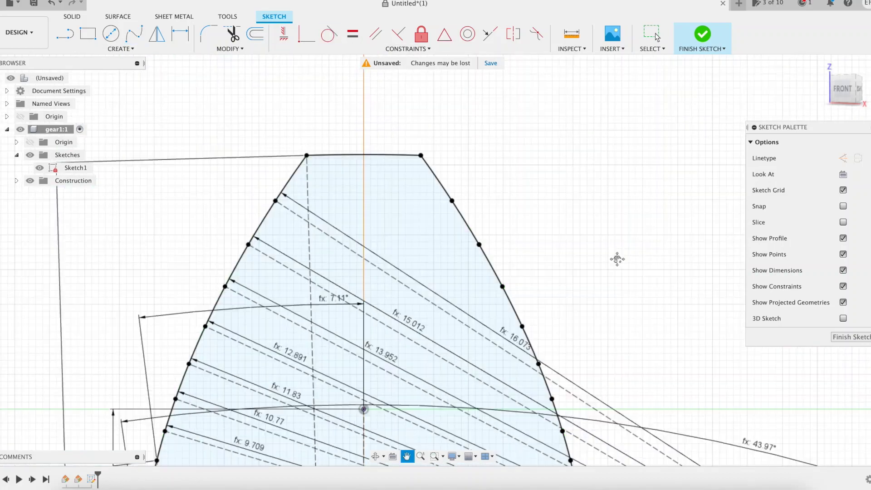
Step: Apply tangent constraints between each flank spline and the solid radial line it meets at the tooth's base
scroll(510, 356, "up", 5)
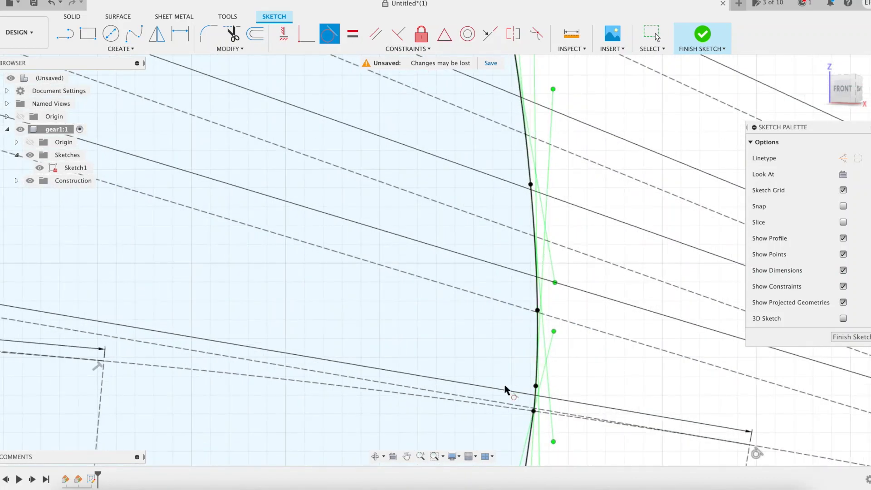
scroll(511, 245, "up", 3)
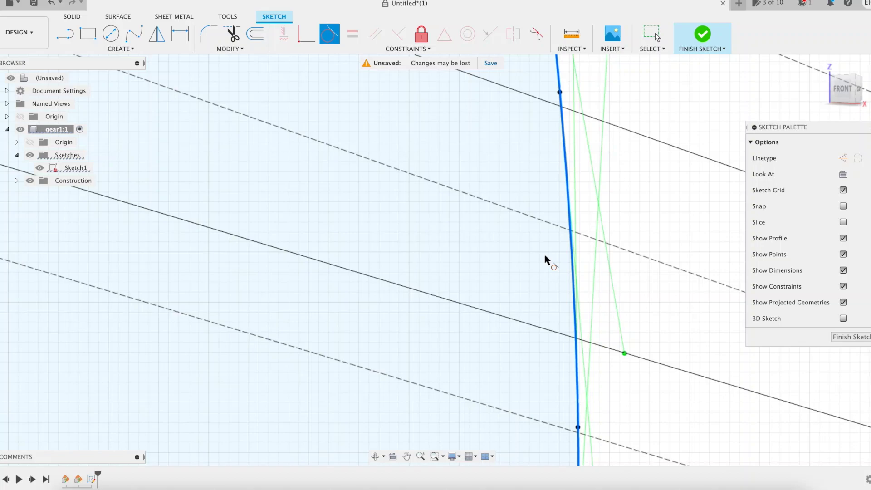
scroll(547, 268, "down", 5)
scroll(142, 243, "up", 5)
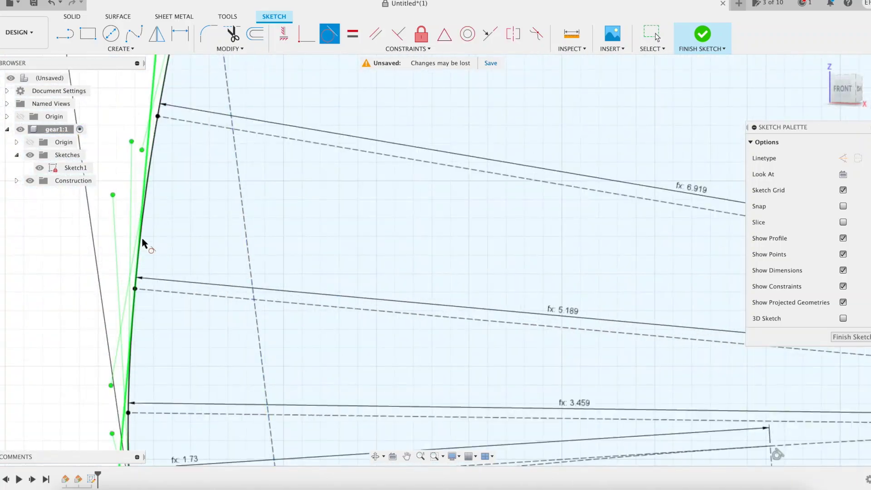
scroll(142, 243, "down", 5)
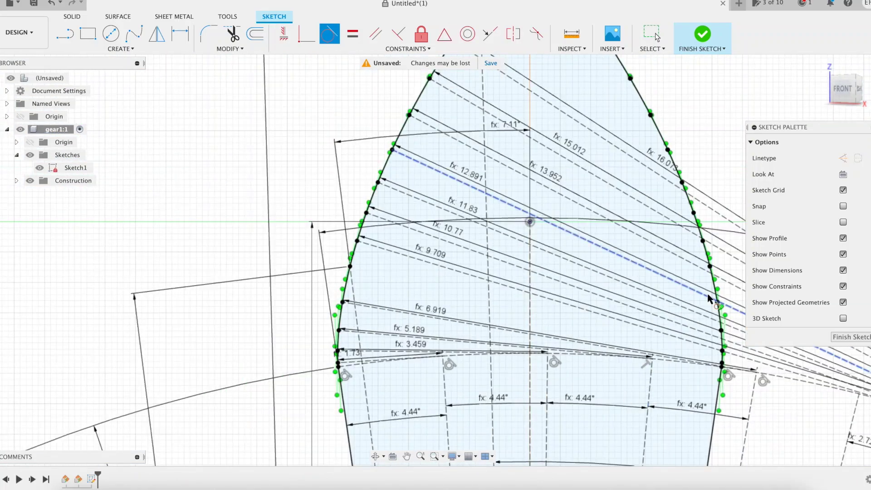
key("Escape")
Step: Draw the bore circle centred on the gear's centre point with a diameter of Rhole*2
scroll(679, 129, "down", 6)
key("c")
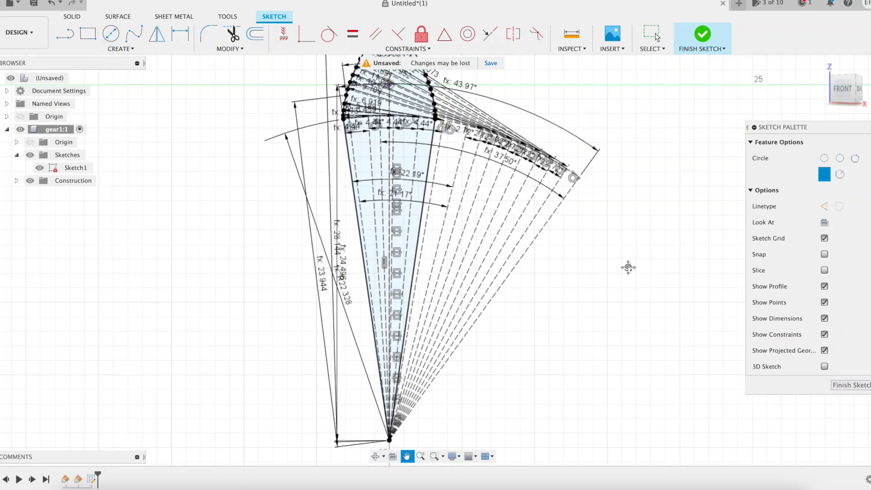
left_click(388, 439)
type("Rhole")
key("Return")
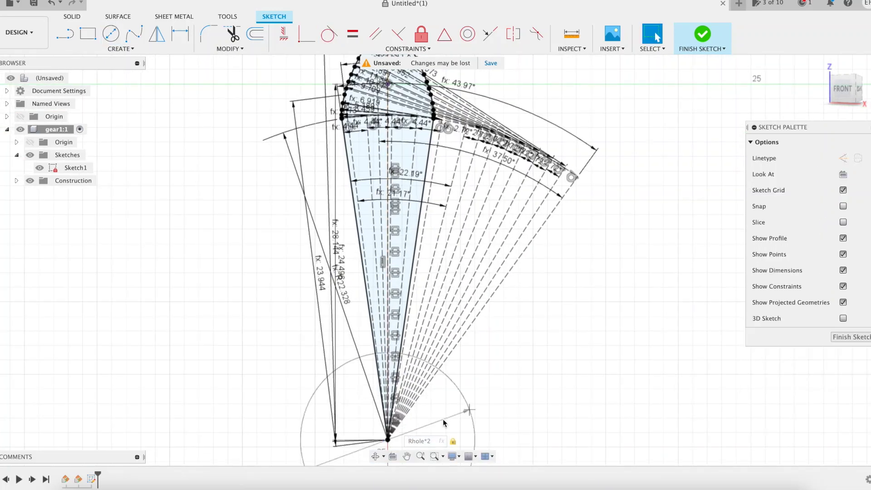
key("Return")
Step: Draw a concentric root circle with a diameter of Rroot*2 and finish the sketch
right_click(550, 366)
left_click(527, 342)
left_click(389, 440)
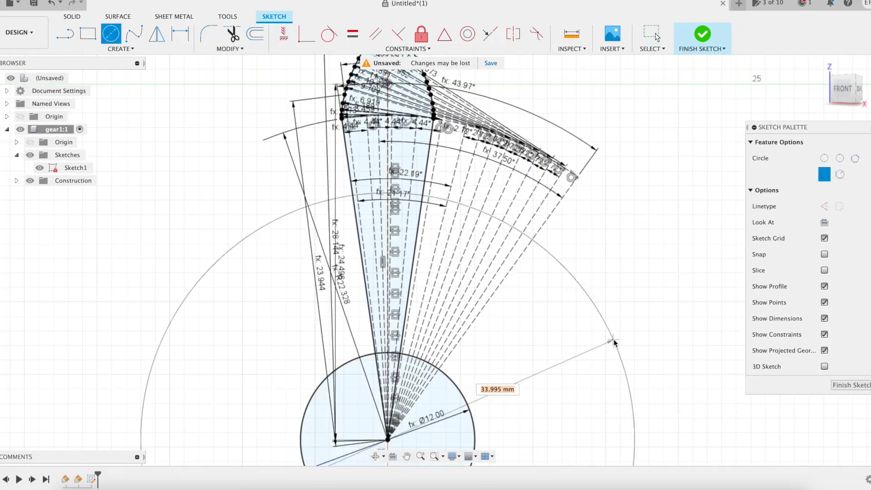
type("Rroot*2")
key("Return")
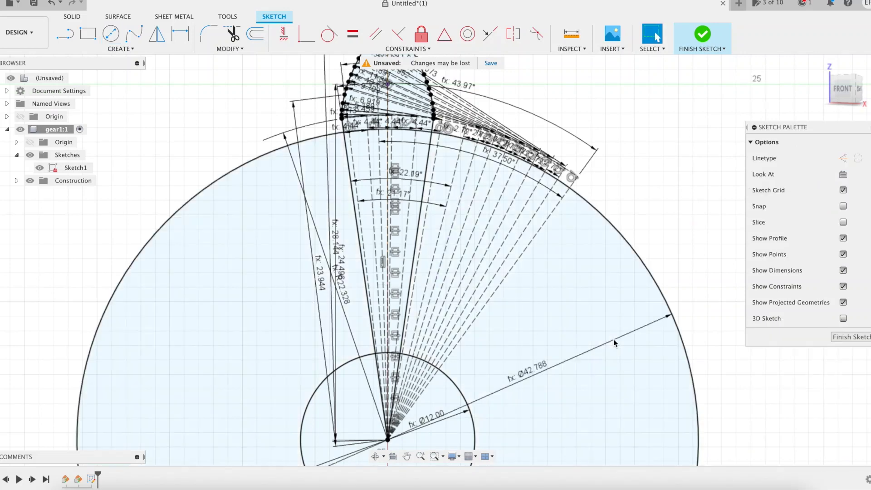
scroll(613, 339, "down", 5)
left_click(703, 34)
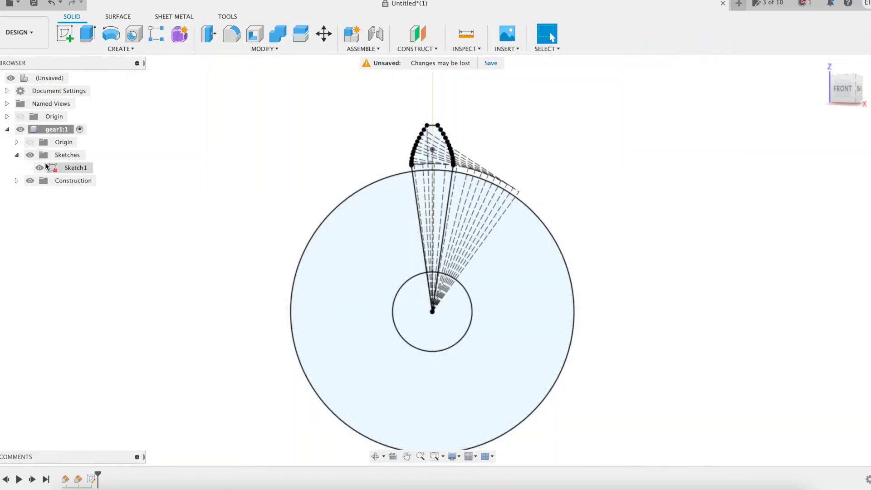
Step: Create a sketch on Plane2 and project the gear's centre point into it
left_click(17, 181)
middle_click_drag(281, 200, 244, 220, "shift")
right_click(455, 104)
left_click(455, 132)
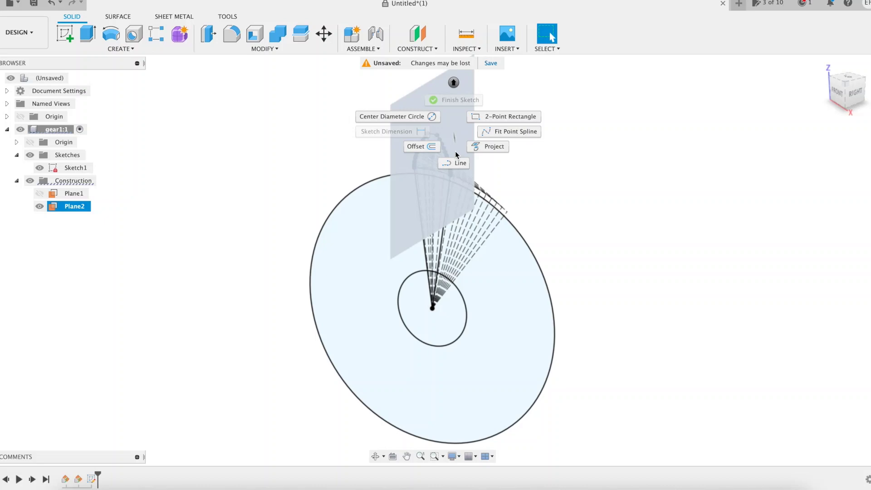
left_click(452, 153)
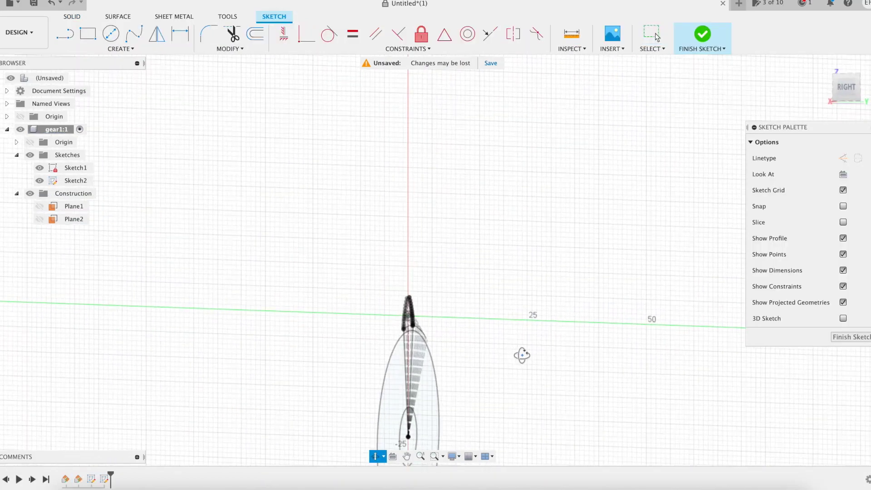
key("p")
left_click(689, 193)
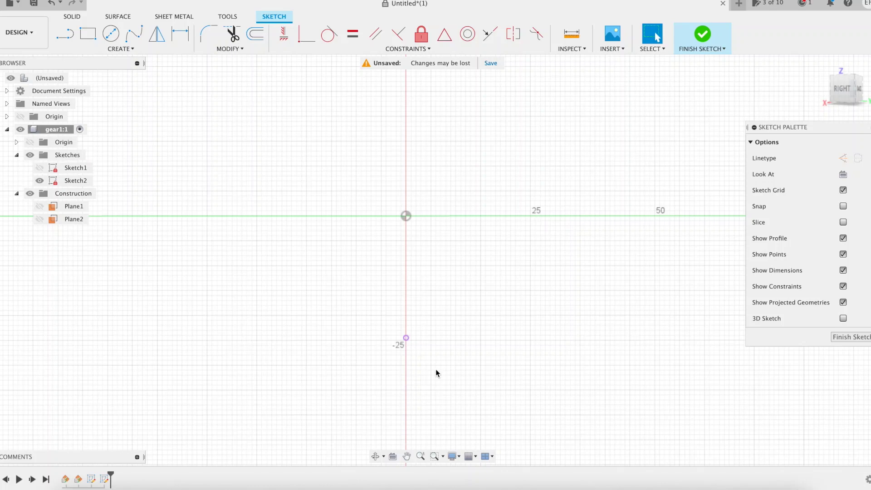
Step: Draw a horizontal line of length Gthickness1 from the projected centre point and finish the sketch
type("gth")
key("Return")
key("Return")
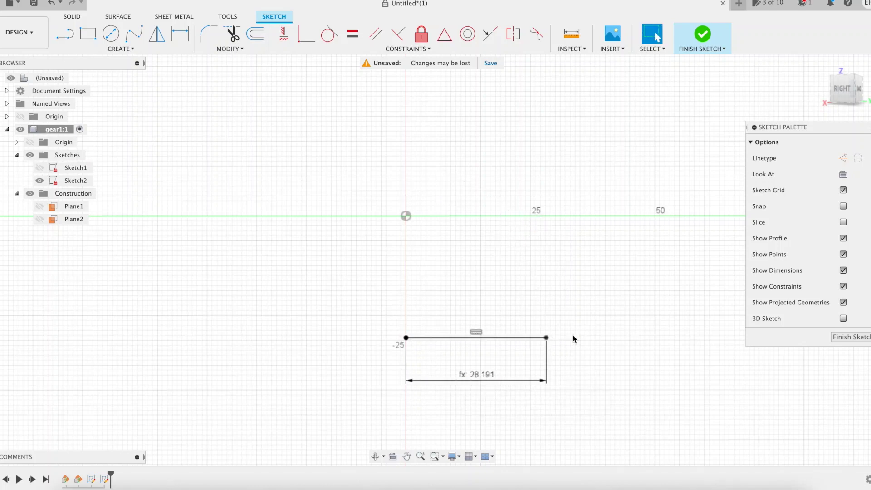
middle_click_drag(477, 236, 529, 253, "shift")
left_click(703, 35)
Step: Show Sketch1 and extrude the two root-disc profiles around the bore by Gthickness1 as a new body
left_click(39, 168)
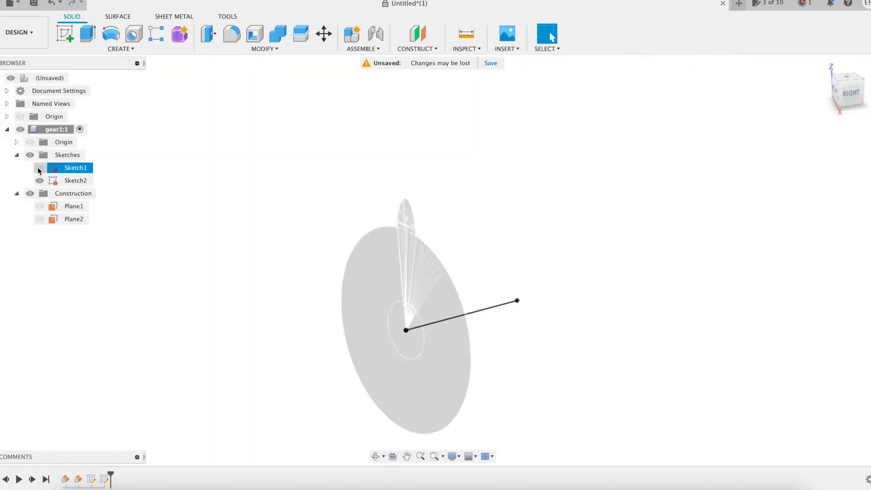
scroll(502, 212, "up", 3)
middle_click_drag(563, 255, 531, 233)
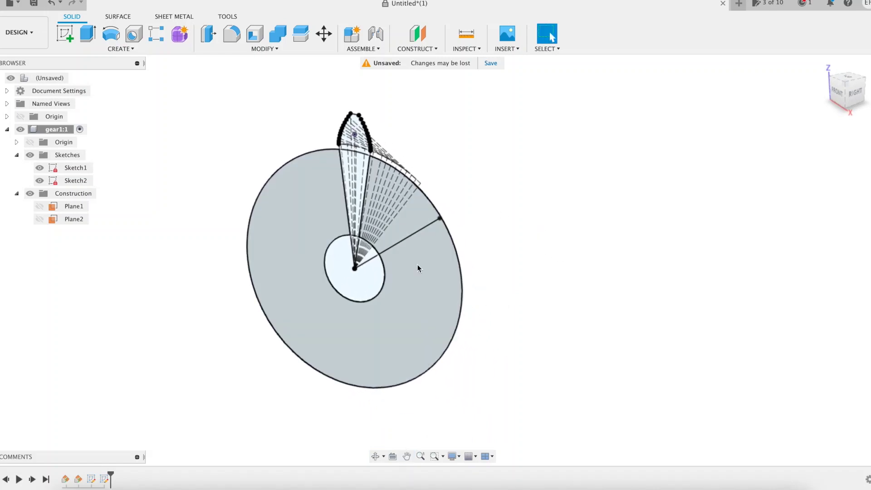
left_click(418, 266)
left_click(358, 212, "shift")
type("eGthickness1")
key("Return")
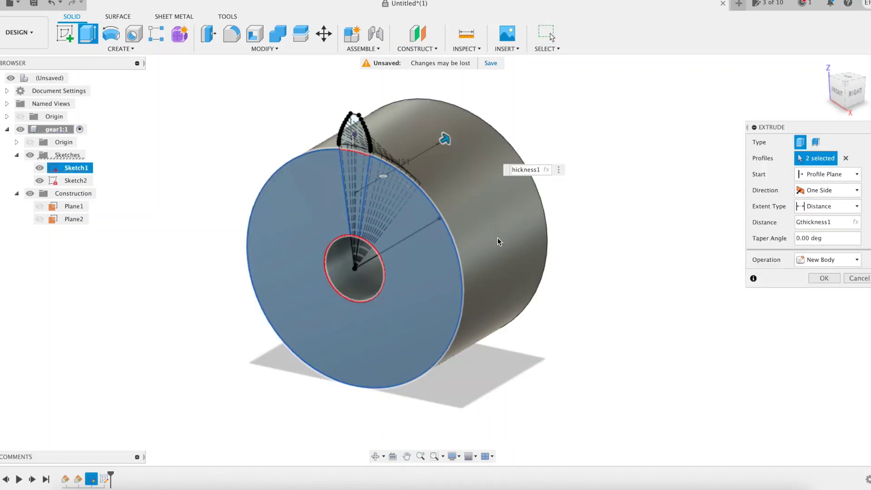
key("Return")
Step: Sweep the tooth profile of Sketch1 along the axis line of Sketch2 with a beta_twist1 twist angle, joined to the gear body
left_click(121, 48)
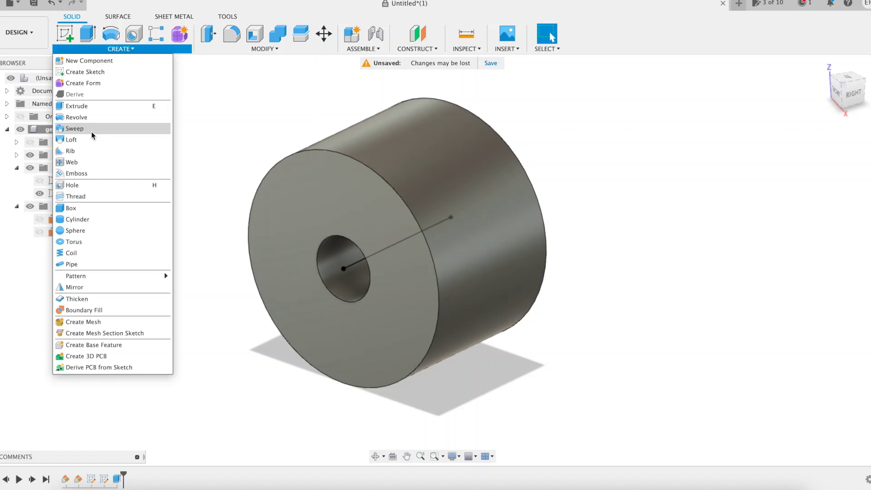
left_click(91, 130)
left_click(39, 181)
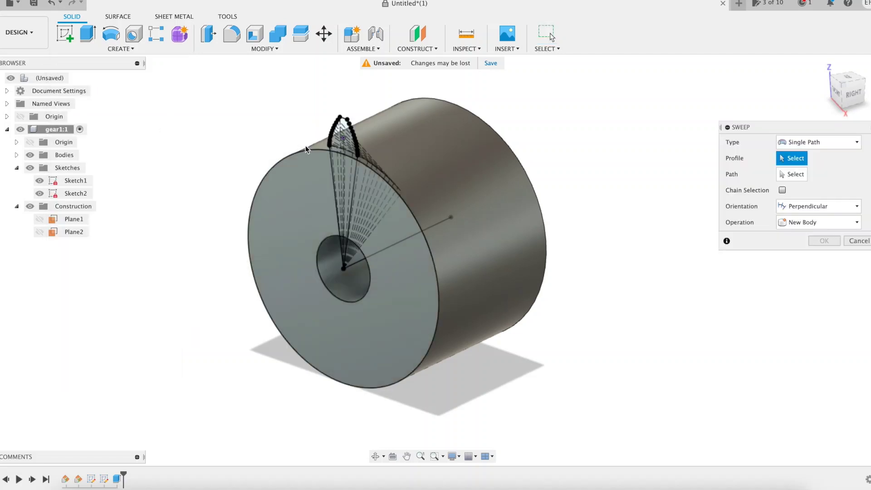
left_click(445, 223)
type("beta_twist1")
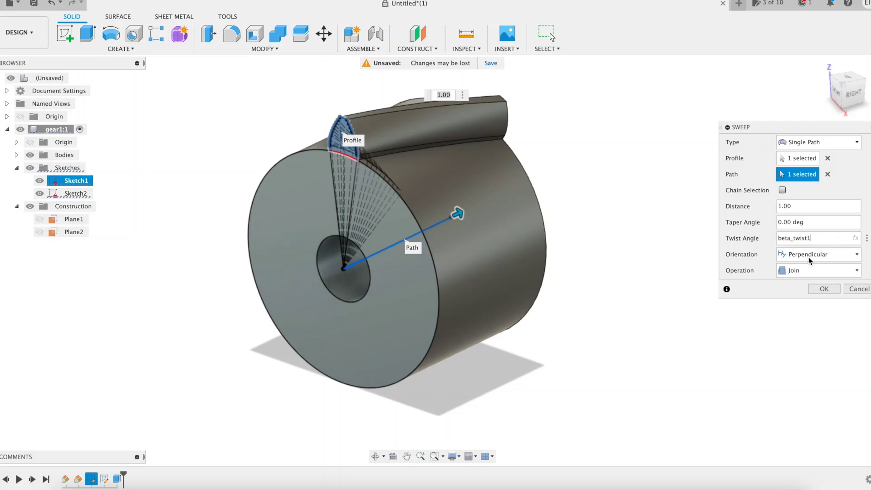
key("Return")
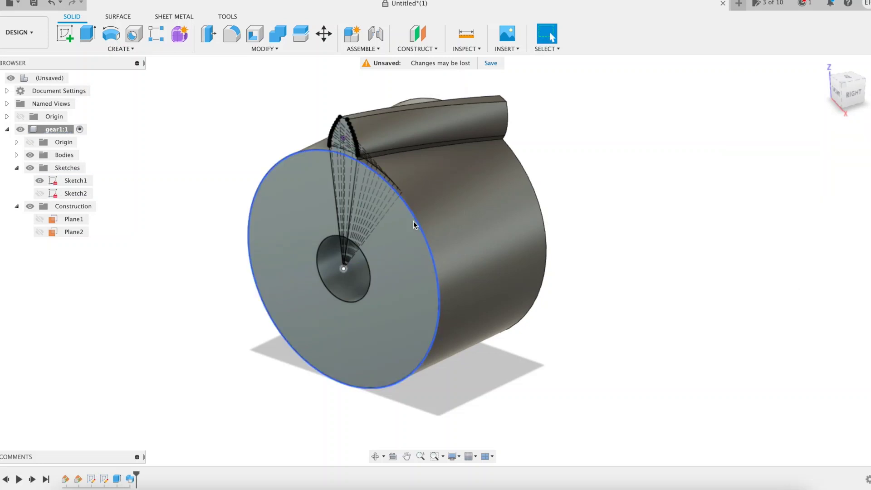
Step: Add an all-edges rule fillet with radius Rfillet1 to the root cylinder face where the tooth meets it
key("f")
left_click(455, 198)
type("fillet1")
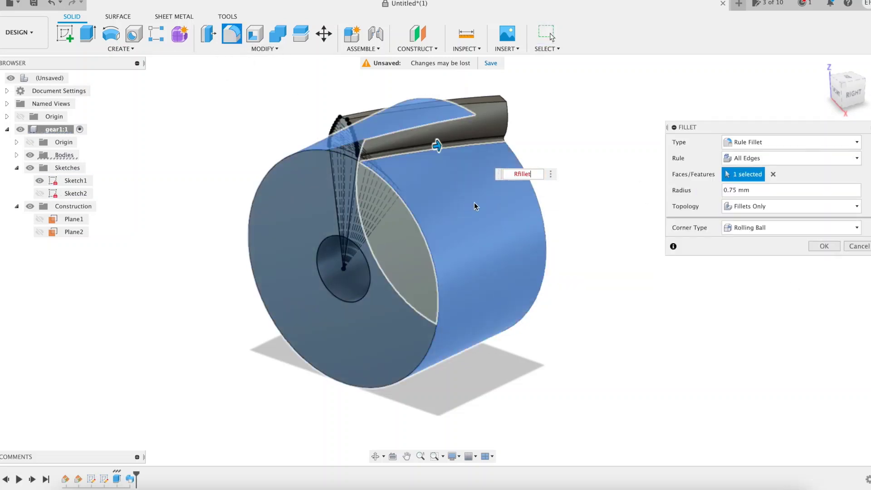
left_click(824, 246)
Step: Create a full circular pattern of the tooth sweep and fillet features around the Sketch2 axis line, with suppression turned off
left_click(128, 48)
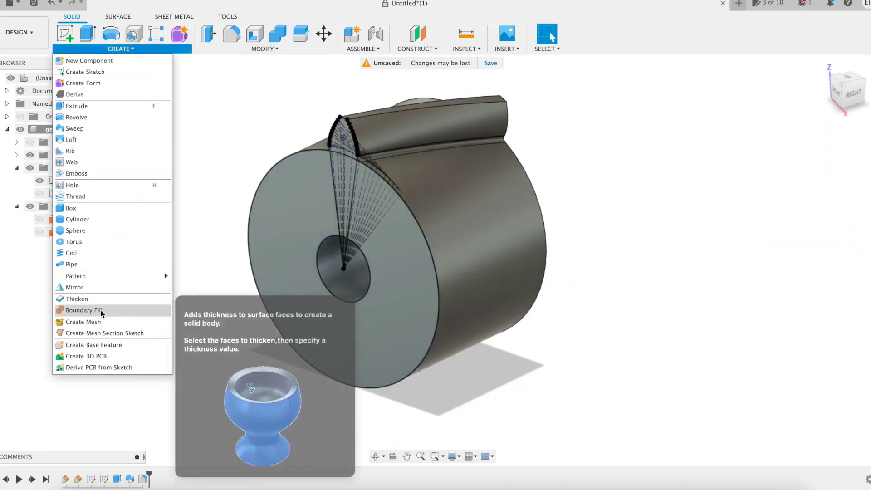
mouse_move(103, 276)
left_click(202, 284)
left_click(130, 480)
left_click(144, 479)
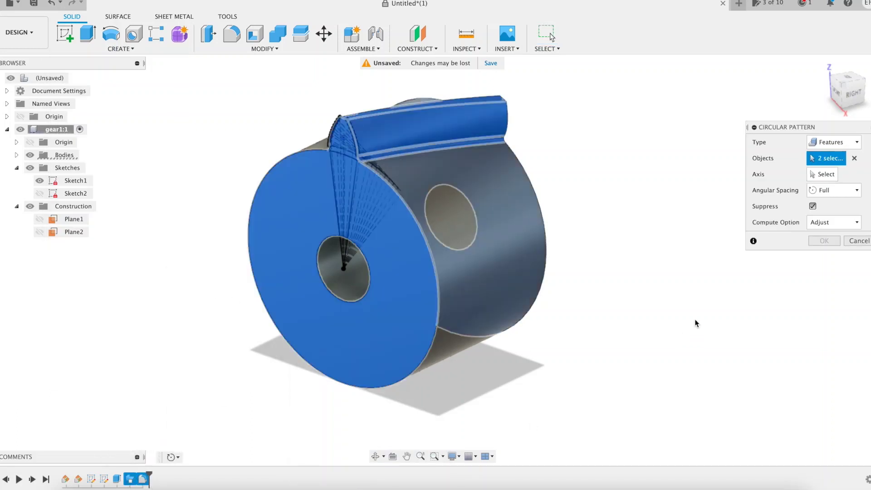
left_click(823, 175)
left_click(40, 194)
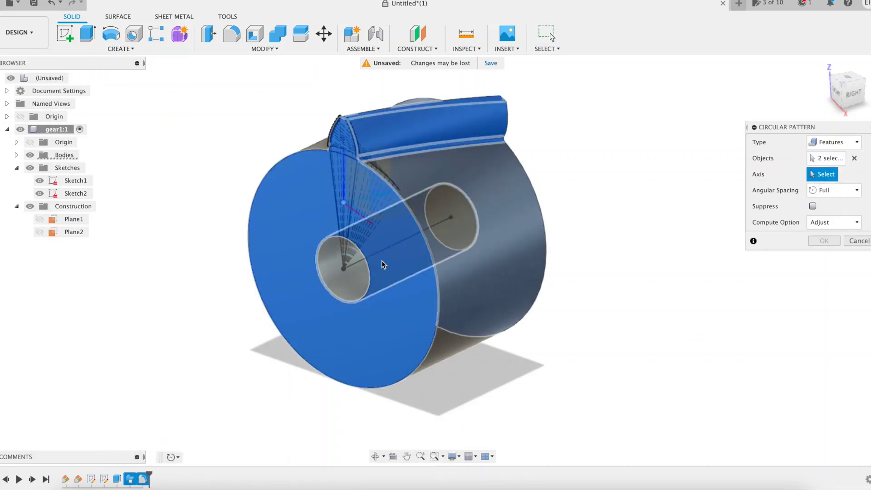
left_click(384, 252)
left_click(833, 256)
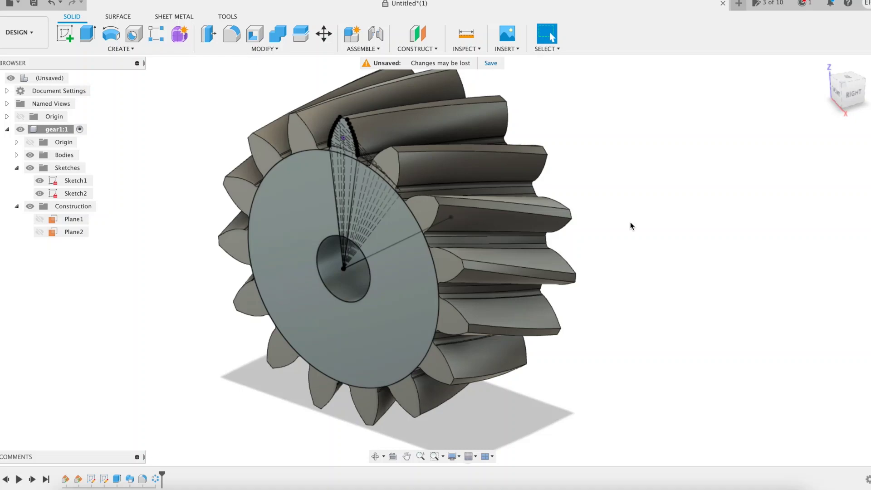
Step: Hide all sketches of gear1
middle_click_drag(630, 222, 671, 218, "shift")
left_click(29, 168)
scroll(649, 185, "down", 3)
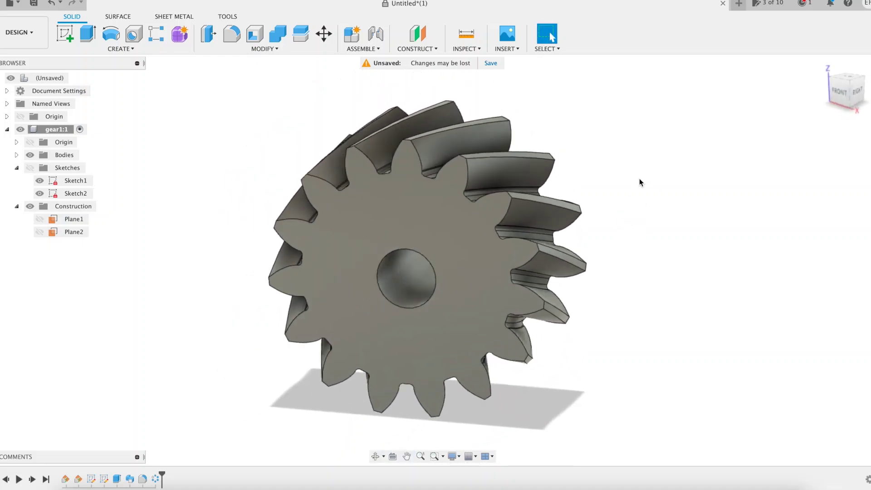
left_click(850, 85)
Step: Create an internal component named gear2 under the top-level assembly and hide gear1
right_click(51, 78)
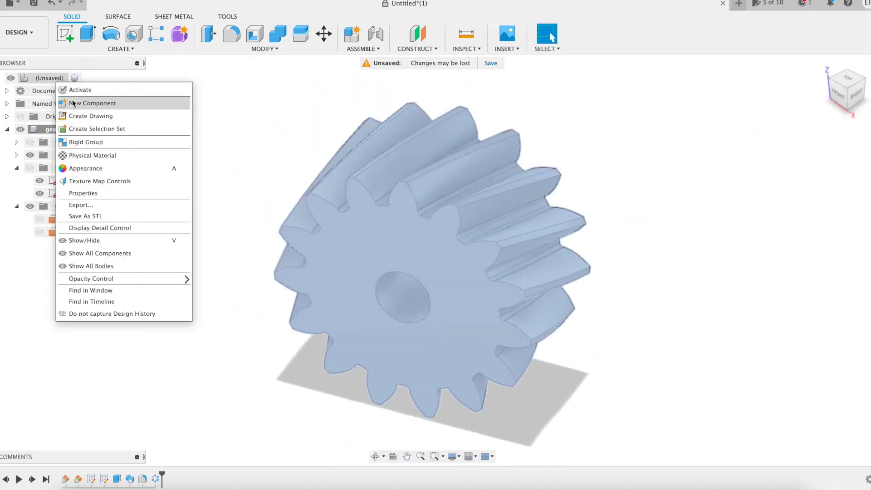
left_click(102, 101)
type("gear2")
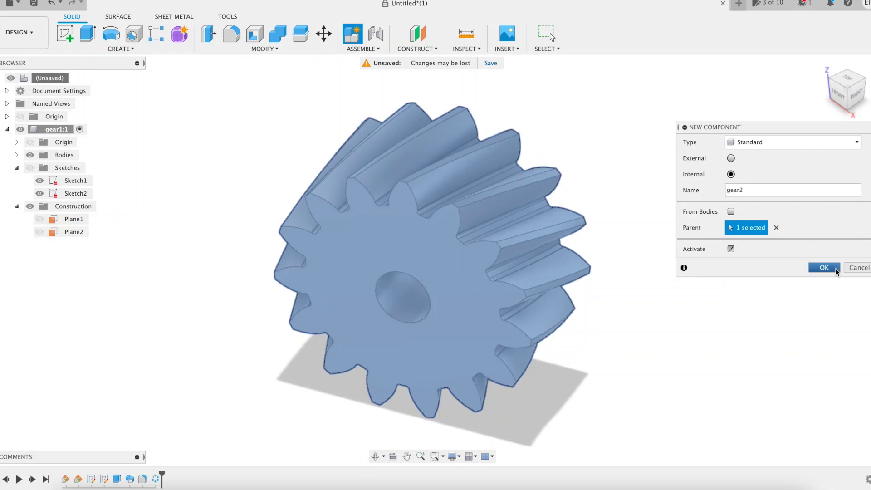
left_click(837, 268)
left_click(20, 130)
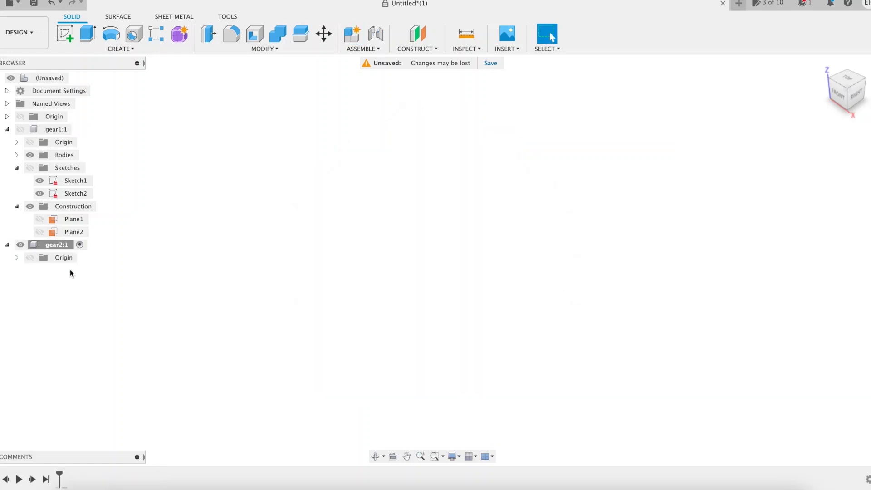
Step: Construct a plane through gear2's vertical Z axis at an angle of -beta2_w
left_click(432, 48)
left_click(430, 73)
left_click(403, 225)
type("-bet")
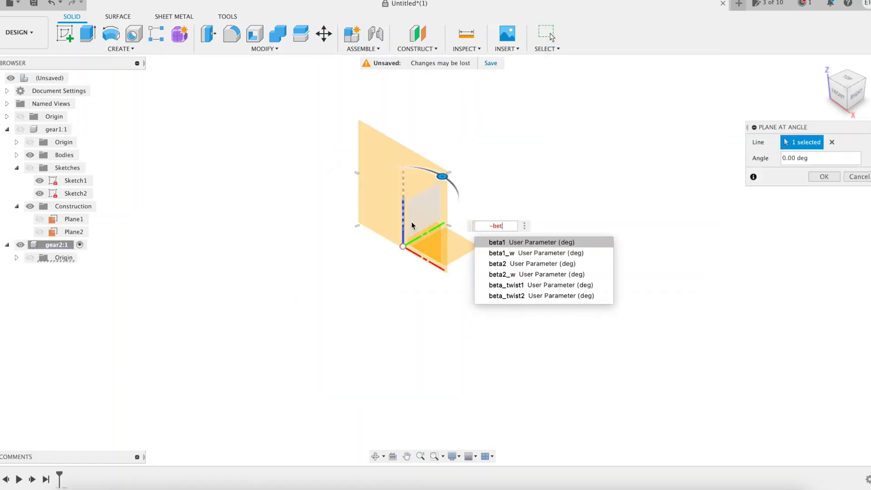
key("Down")
key("Down")
key("Down")
key("Return")
key("Return")
Step: Construct a second plane through the Z axis at an angle of -beta2_w+90
left_click(438, 50)
left_click(432, 72)
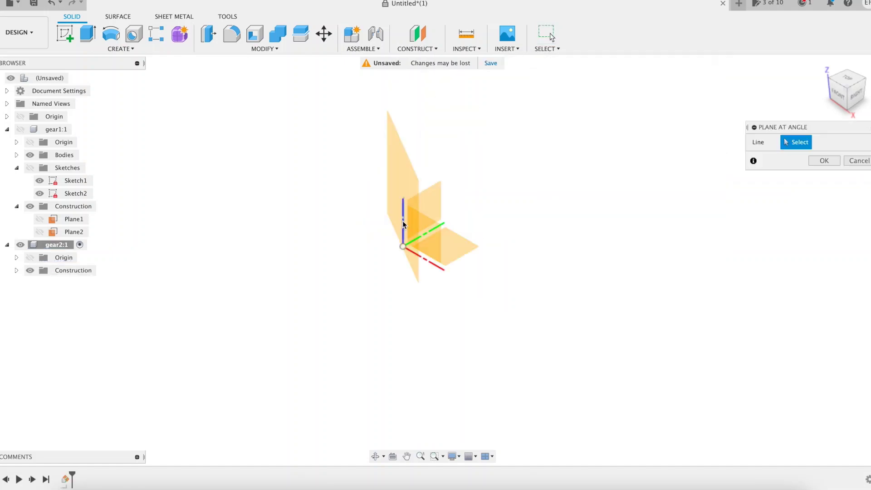
left_click(403, 222)
type("-beta2_w")
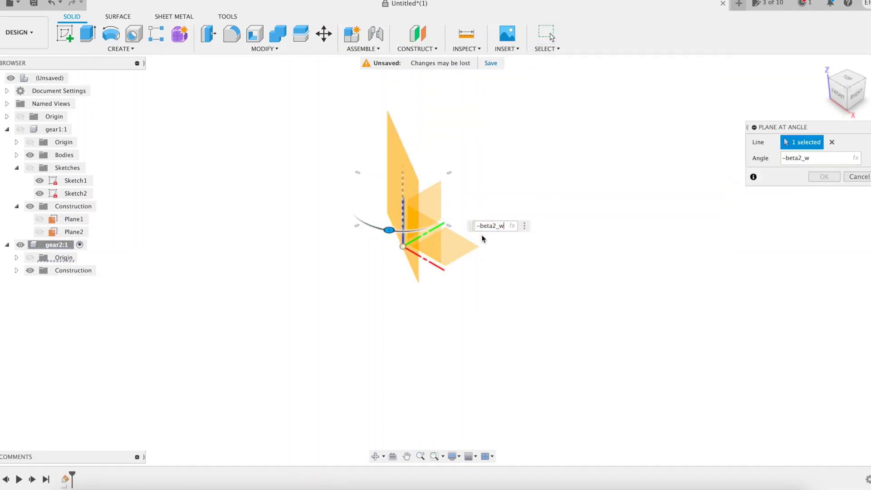
type("+90")
key("Return")
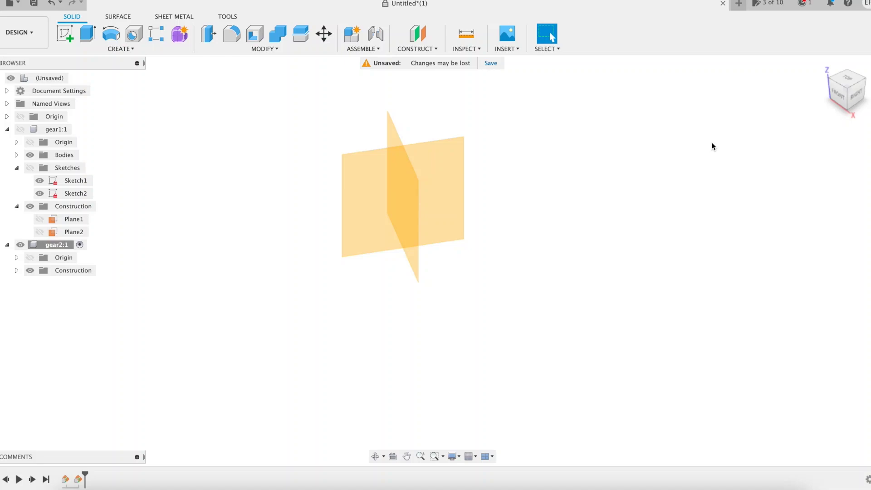
Step: Create a sketch on the construction plane angled at -beta2_w
middle_click_drag(578, 211, 624, 204, "shift")
right_click(448, 196)
left_click(447, 253)
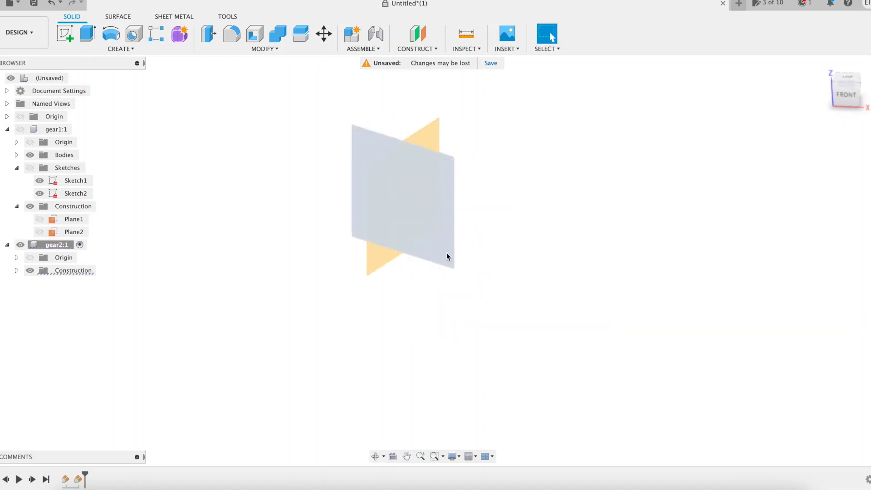
Step: Draw a vertical construction line of length Rp2+Coffset2 upward from the origin
left_click(378, 277)
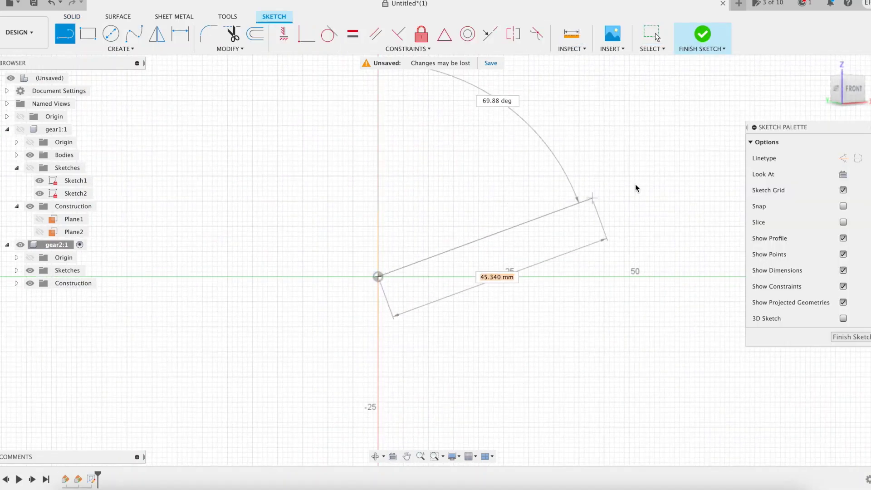
type("rp")
key("Return")
type("+Coffset2")
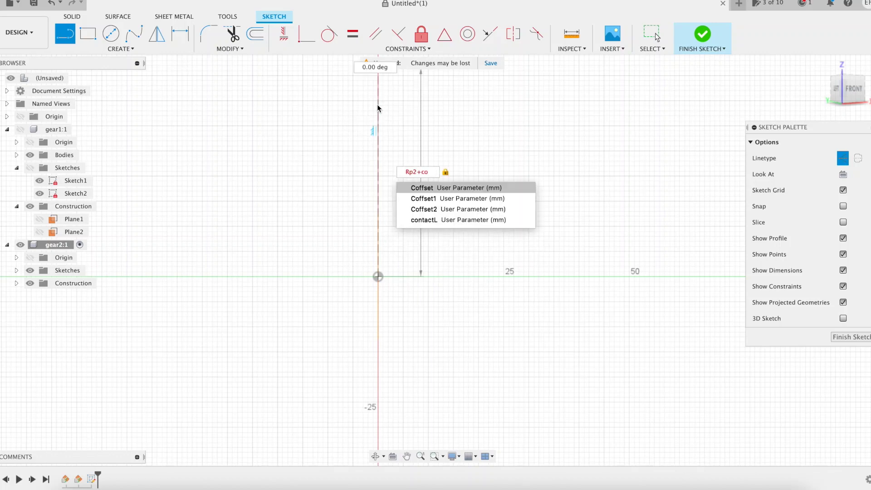
key("Down")
key("Down")
key("Return")
key("Return")
middle_click_drag(513, 147, 492, 198)
Step: Draw a construction centre-point arc about the line's upper endpoint with radius Rb2 and sweep angle thetatip2
left_click(121, 48)
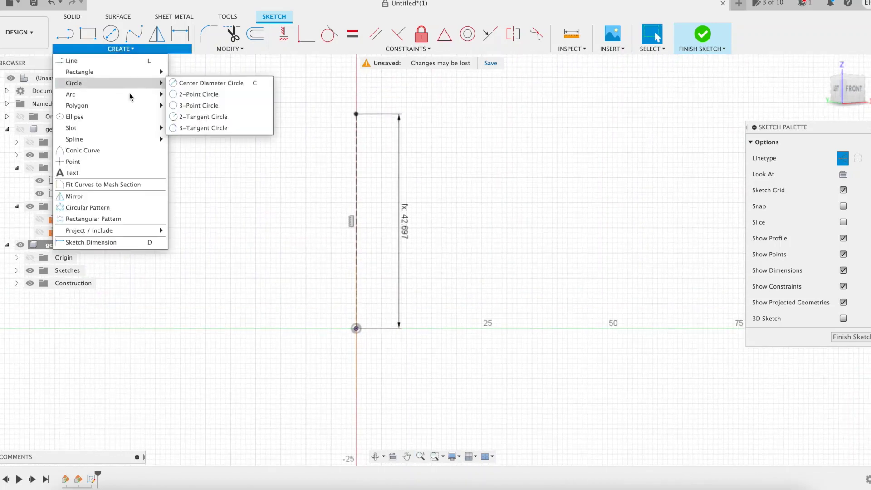
mouse_move(78, 94)
left_click(195, 105)
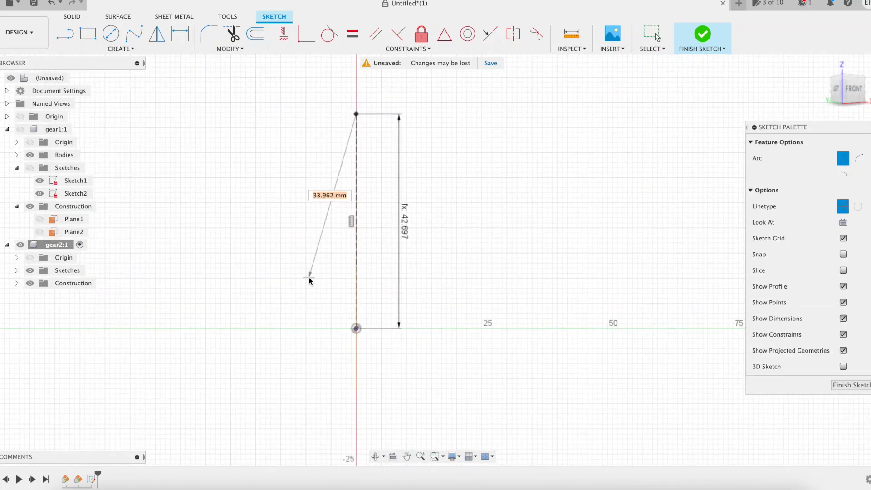
type("Rb2")
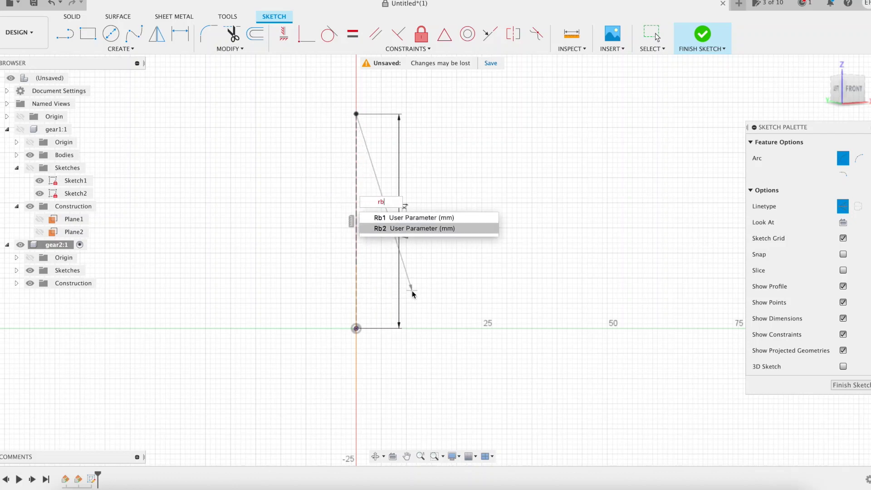
key("Tab")
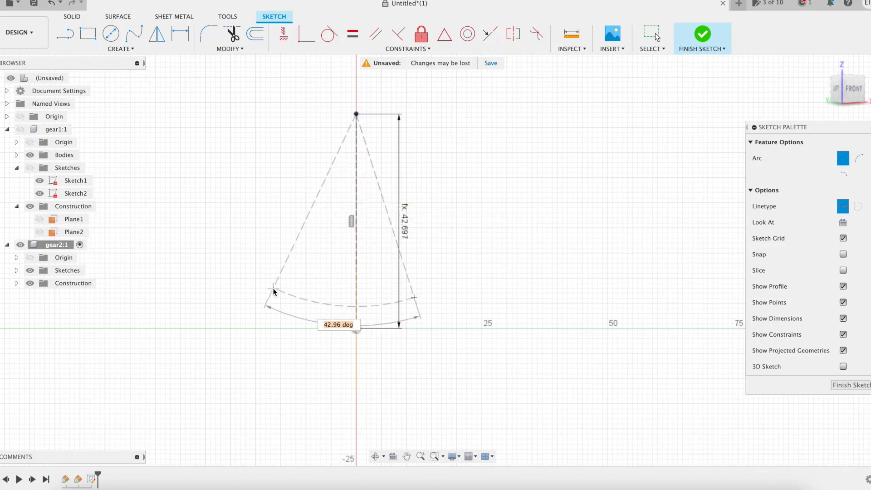
type("thetatip2")
key("Down")
key("Down")
key("Down")
key("Return")
key("Return")
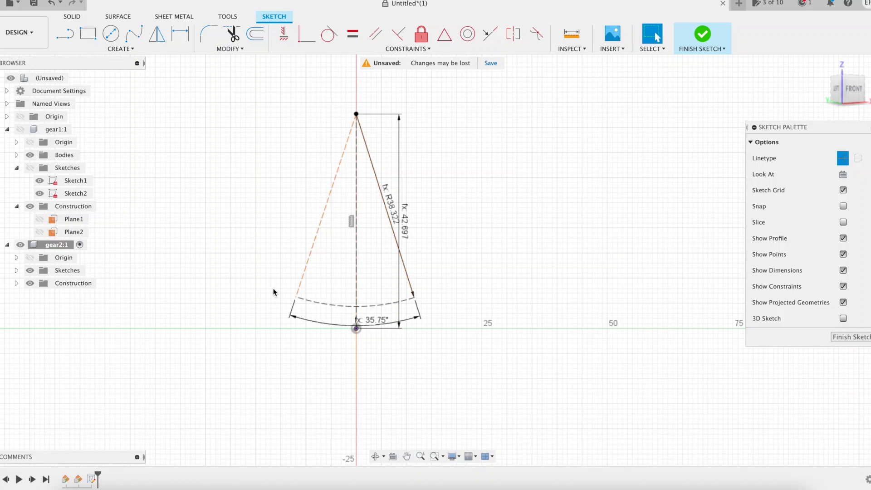
Step: Draw a construction line about 45.17 mm long from the arc centre to beyond the arc, using the tip-radius parameter
left_click(356, 115)
type("rt")
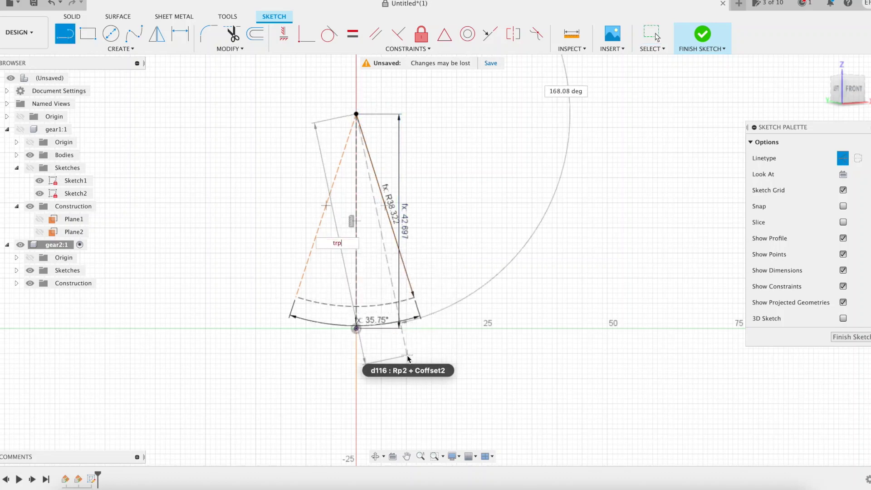
key("Down")
key("Return")
key("Return")
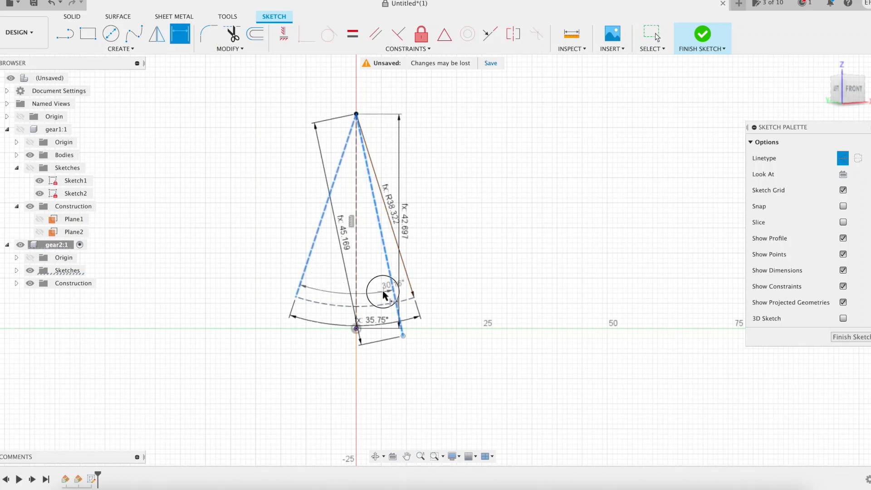
Step: Dimension the angle between the arc's left radial line and the tip-radius line as alphatip2
left_click(383, 292)
type("alphatip2")
key("Down")
key("Return")
key("Return")
Step: Draw a construction line from the arc centre to the base arc and set its angle to the tip-radius line to theta2
scroll(381, 298, "up", 5)
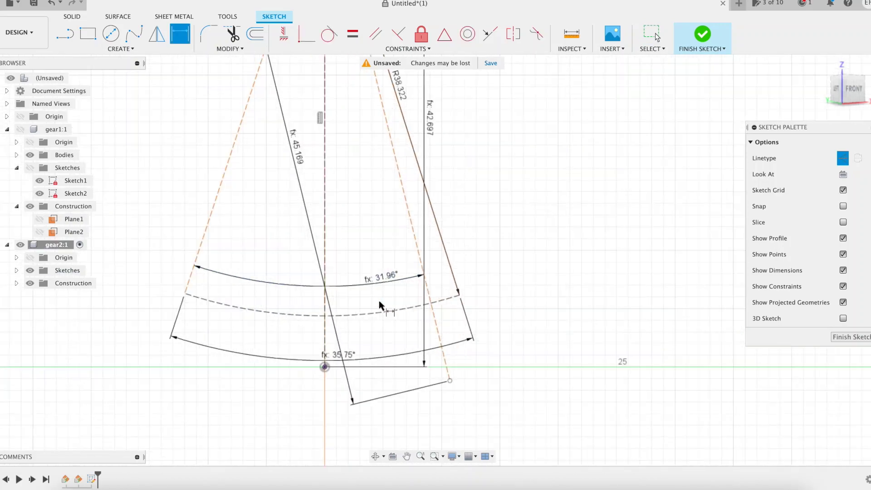
scroll(527, 243, "down", 3)
key("l")
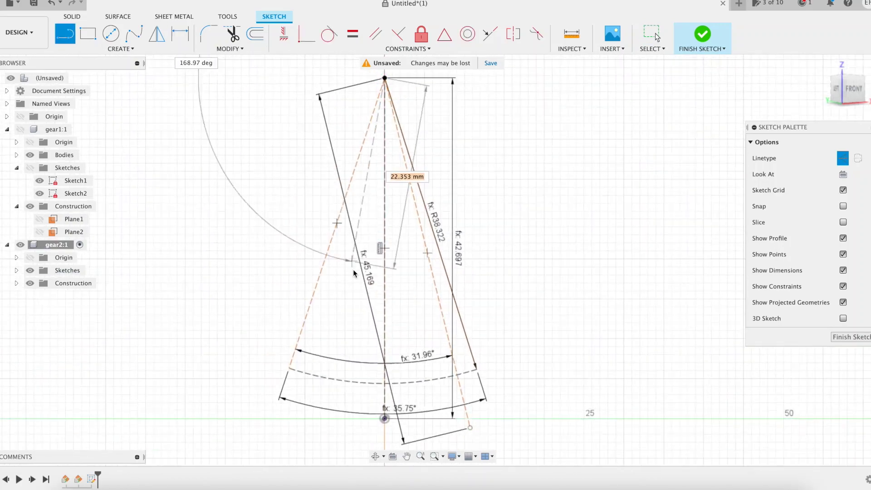
left_click(353, 381)
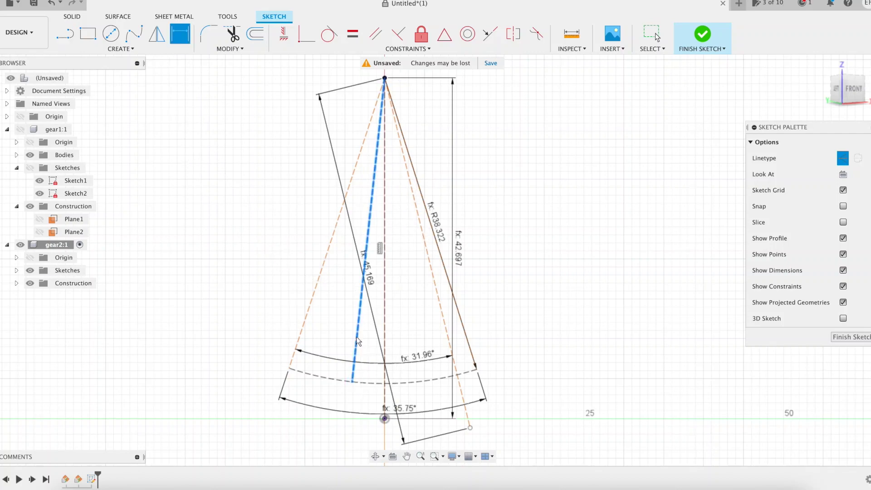
left_click(449, 338)
left_click(407, 336)
type("theta2")
key("Down")
key("Return")
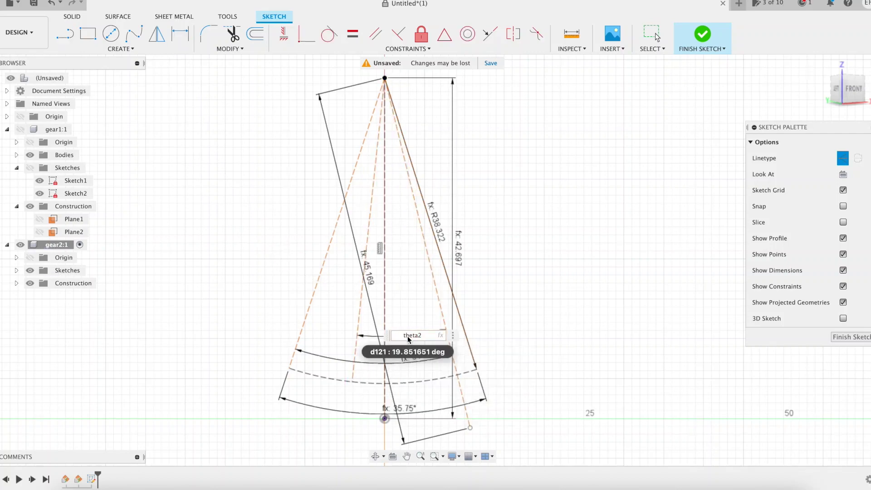
key("Return")
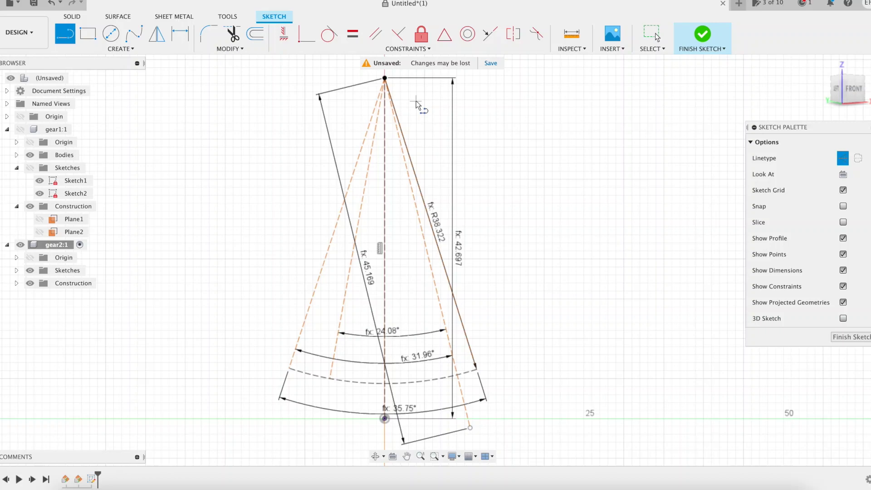
Step: Draw a construction line of length Rp2 from the arc centre, just beside the tip-radius line
left_click(385, 78)
type("Rp2")
key("Down")
key("Return")
key("Return")
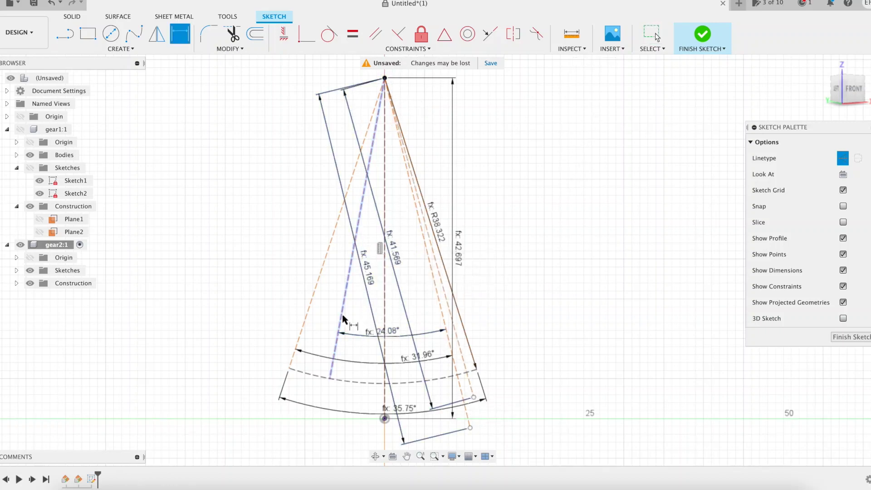
Step: Dimension the angle between the inner left radial line and the Rp2 line as alpha2_t
left_click(425, 315)
type("alpha2_t")
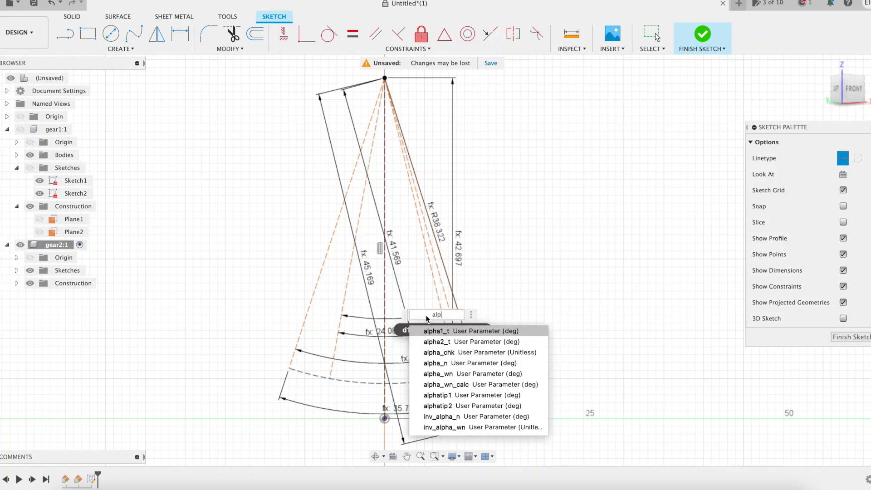
key("Down")
key("Return")
key("Return")
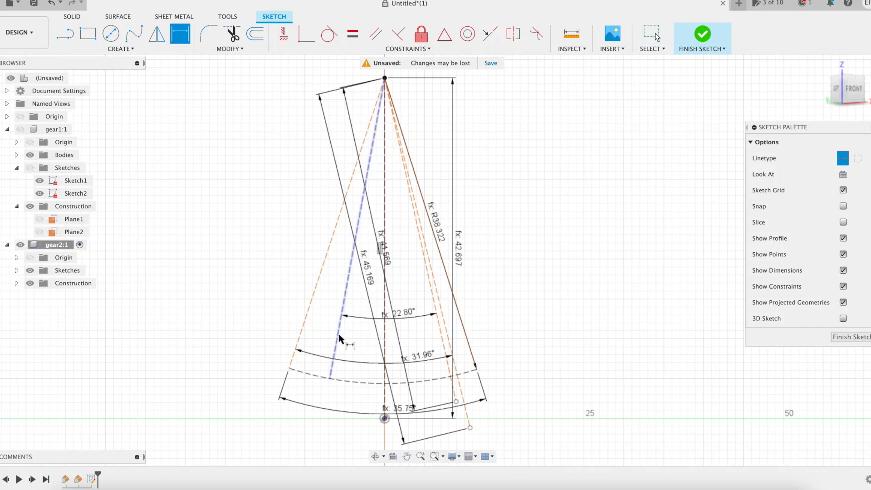
Step: Dimension the angle between the inner left radial line and the base arc's right-end radial line as theta2
left_click(466, 334)
left_click(456, 330)
type("theta2")
key("Down")
key("Return")
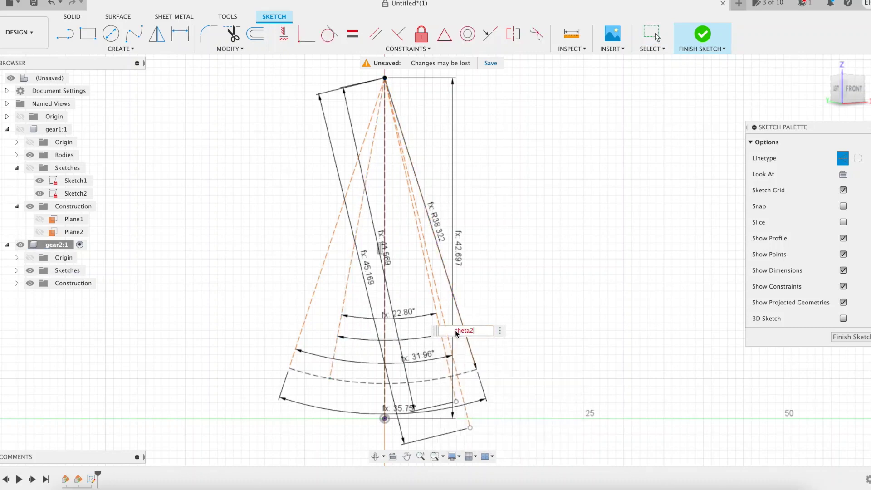
key("Return")
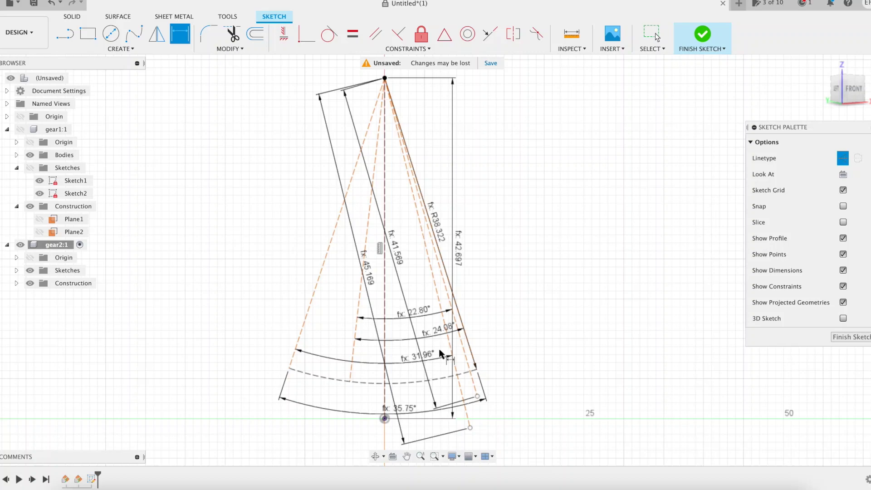
Step: Dimension the angle between the vertical centre line and the Rp2 line as 90/Z2+Ash2
left_click(388, 355)
left_click(399, 395)
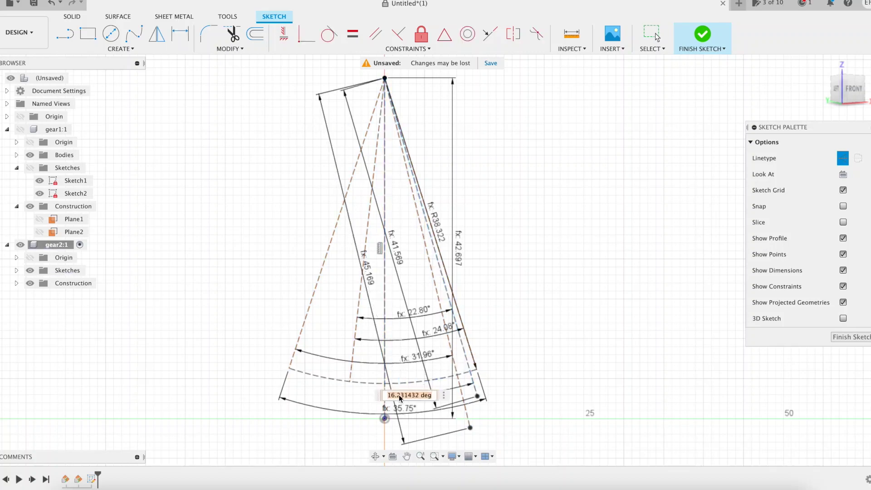
type("90/Z")
key("Return")
type("+delta2")
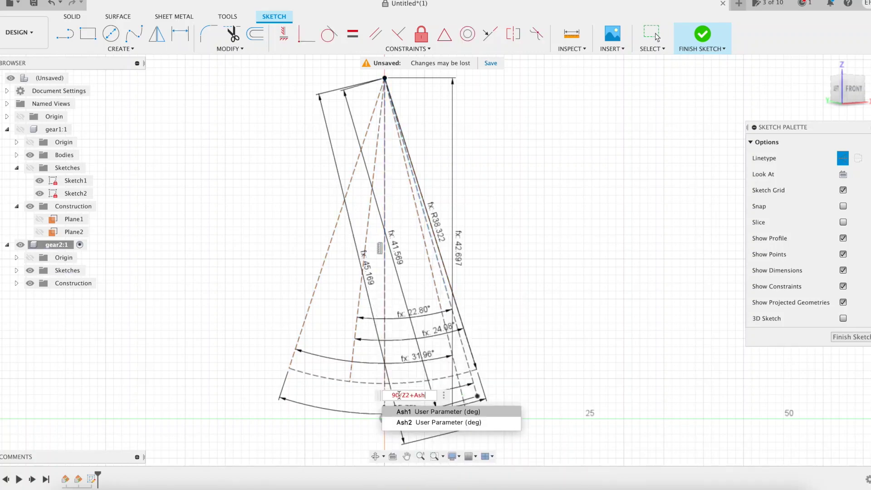
key("Down")
key("Return")
key("Return")
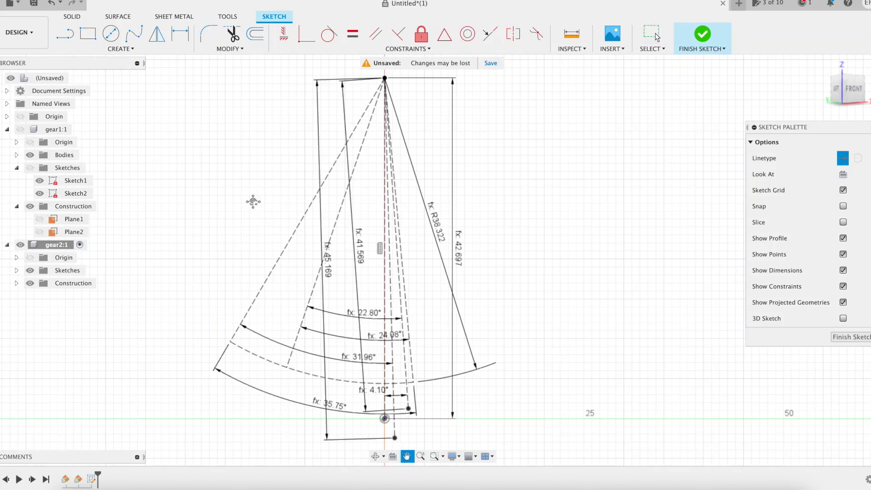
Step: Draw four construction lines from the arc centre to the base arc, fanned out between the inner left radial line and the arc's right end
left_click_drag(253, 201, 281, 205)
key("l")
left_click(412, 82)
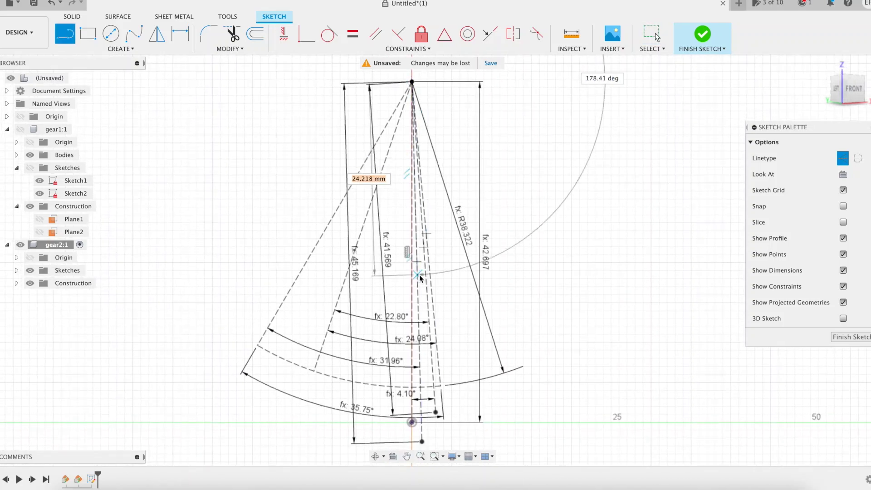
scroll(419, 348, "up", 3)
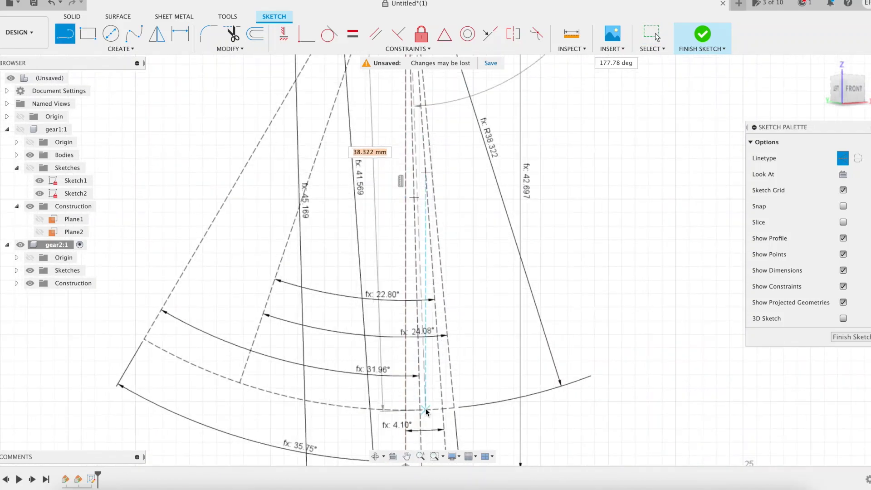
left_click(400, 409)
scroll(398, 351, "down", 3)
left_click(401, 71)
left_click(386, 388)
middle_click_drag(409, 75, 405, 89)
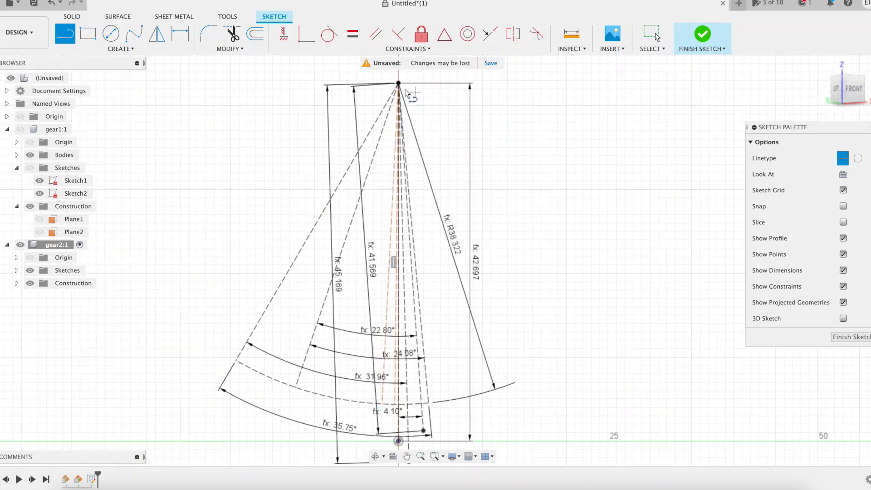
left_click(337, 399)
Step: Dimension the angle between the base arc's right-end radial line and the first new radial line as uaL2
scroll(396, 385, "up", 4)
left_click(398, 380)
left_click(454, 389)
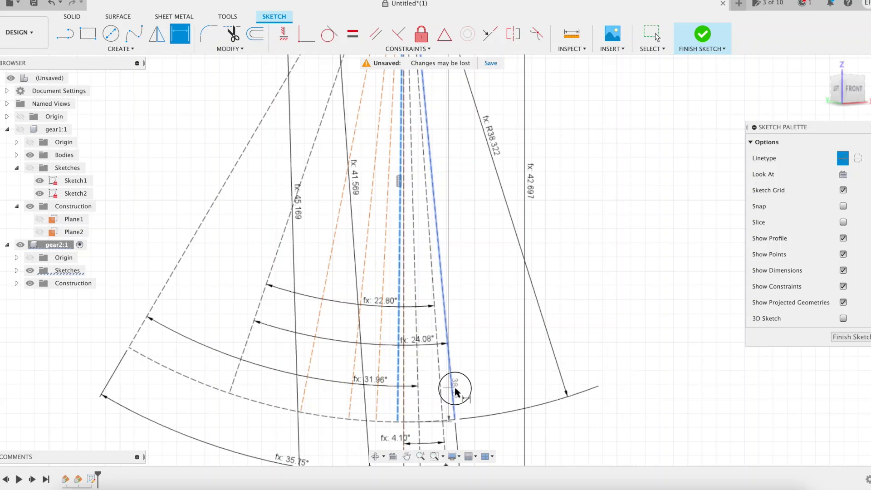
left_click(428, 402)
type("uaL")
key("Down")
key("Return")
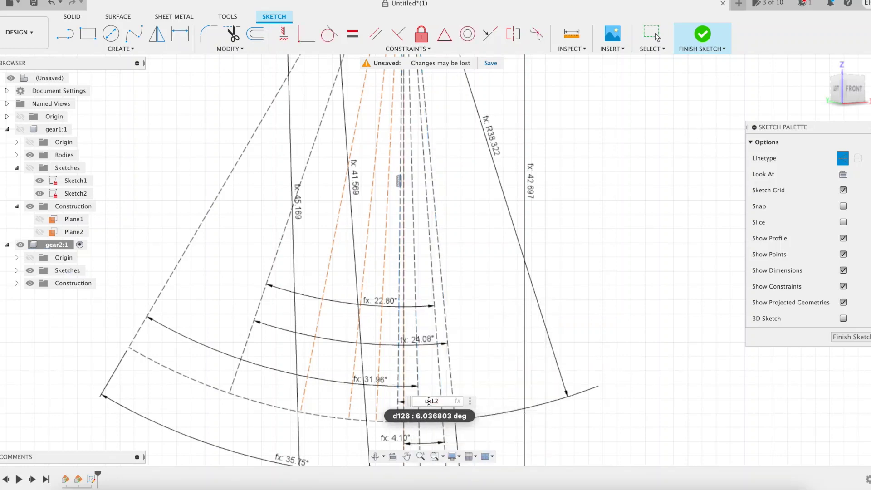
key("Return")
Step: Dimension the angle between the first and second new radial lines as uaL2
left_click(376, 400)
scroll(384, 399, "up", 3)
left_click(390, 402)
type("uaL")
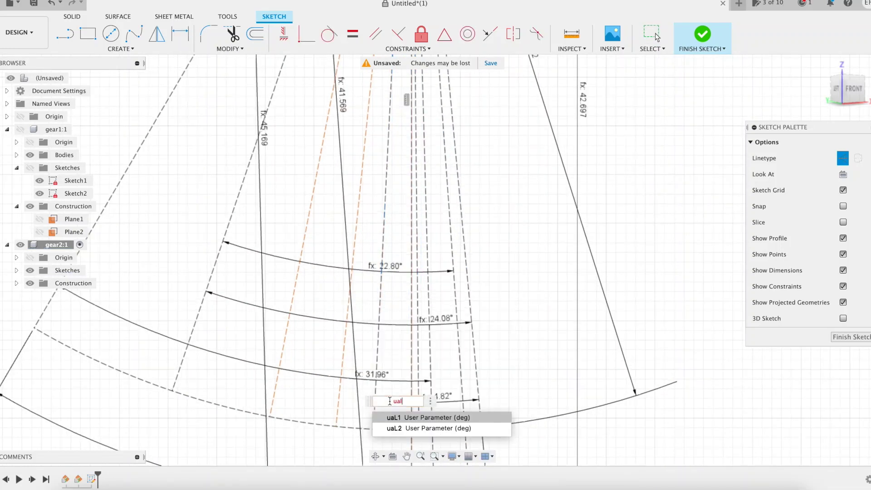
key("Down")
key("Return")
key("Return")
Step: Dimension the angle between the second and third new radial lines as uaL2
left_click(359, 396)
left_click(340, 396)
left_click(346, 403)
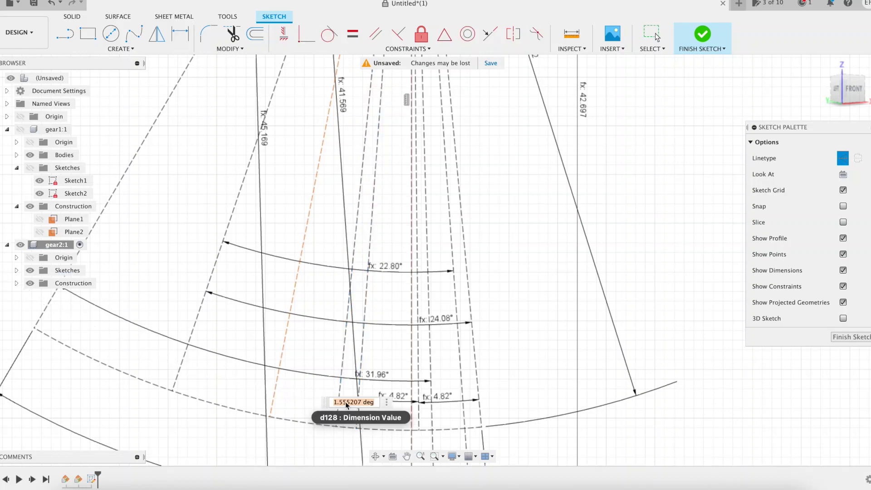
type("uaL")
key("Down")
key("Return")
key("Return")
Step: Dimension the angle between the third and fourth new radial lines as uaL2
left_click(299, 394)
left_click(274, 395)
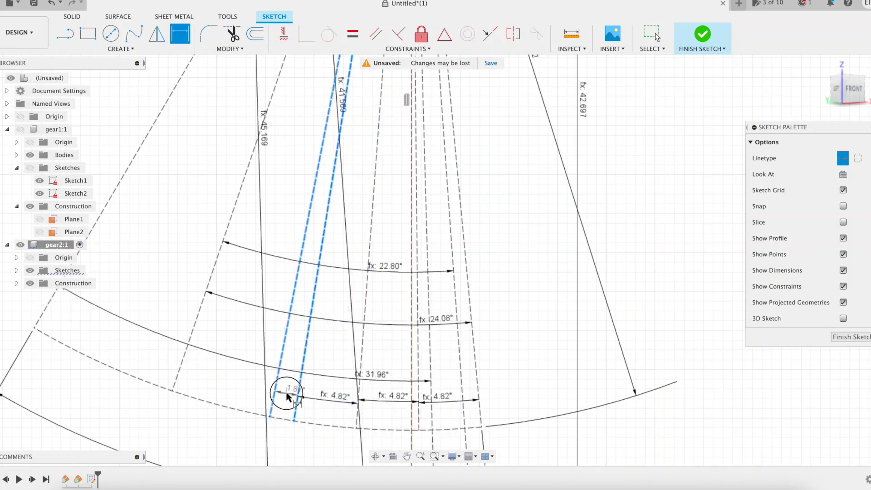
left_click(287, 395)
type("uaL")
key("Down")
key("Return")
key("Return")
key("Return")
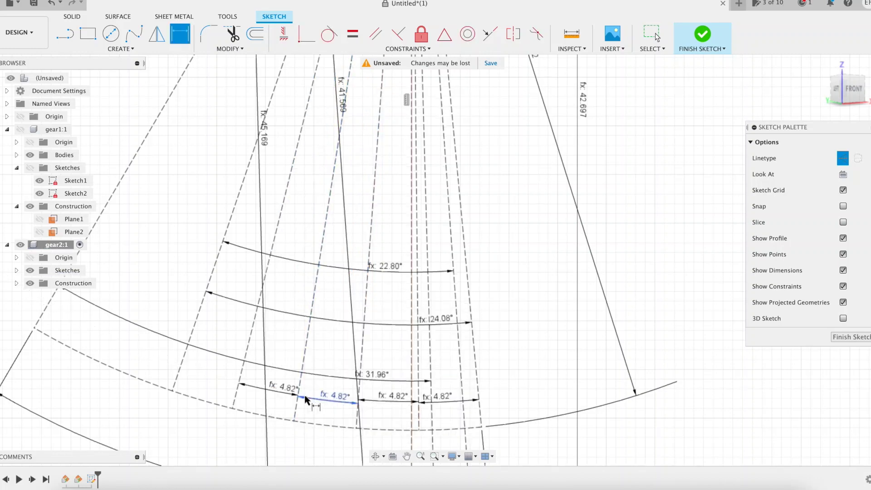
Step: Draw four construction lines tangent to the base arc, one from each uaL2 radial line's end towards the arc's right end
middle_click_drag(505, 388, 473, 304)
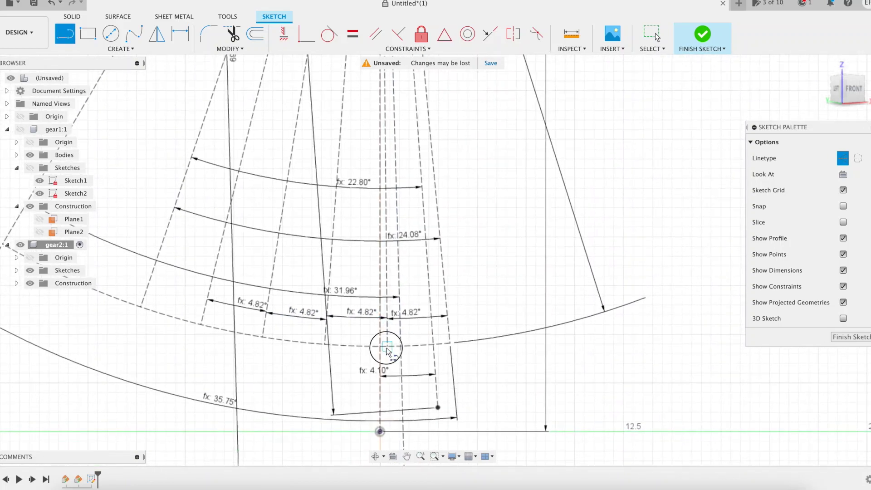
scroll(444, 349, "up", 5)
left_click(456, 340)
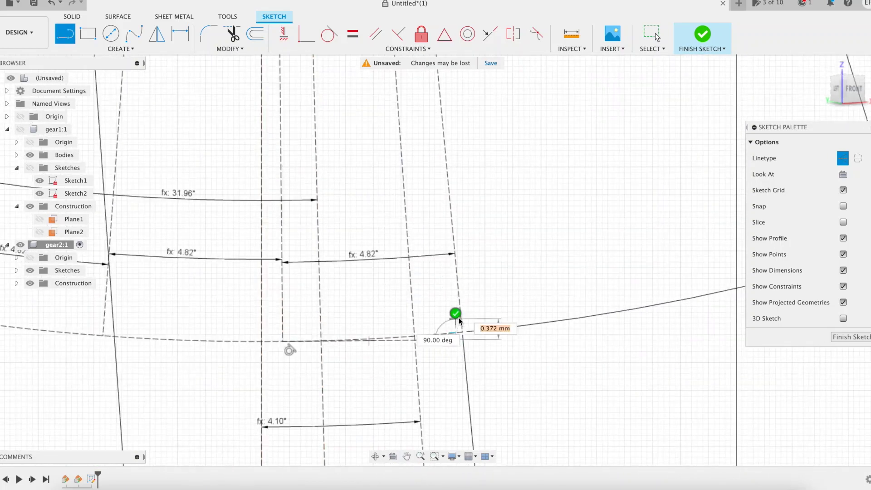
left_click(457, 315)
left_click(105, 336)
left_click(449, 361)
middle_click_drag(88, 315, 197, 308)
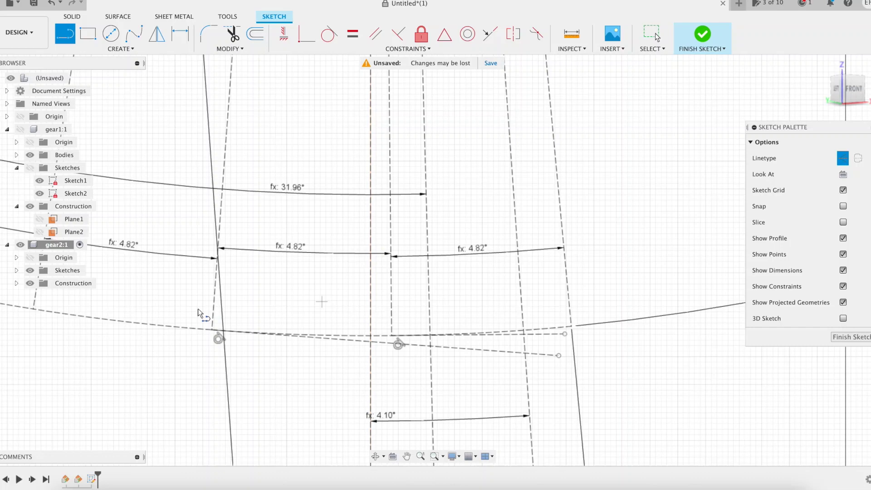
left_click(548, 392)
scroll(447, 381, "down", 3)
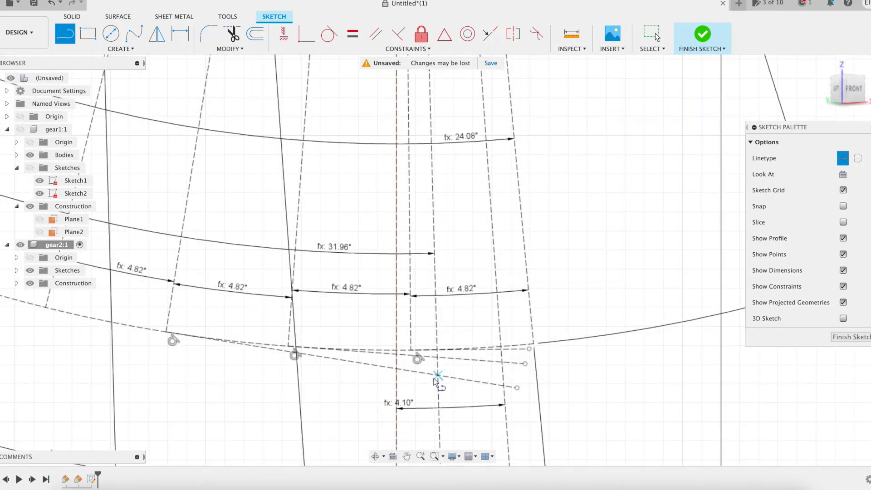
left_click(47, 308)
left_click(510, 422)
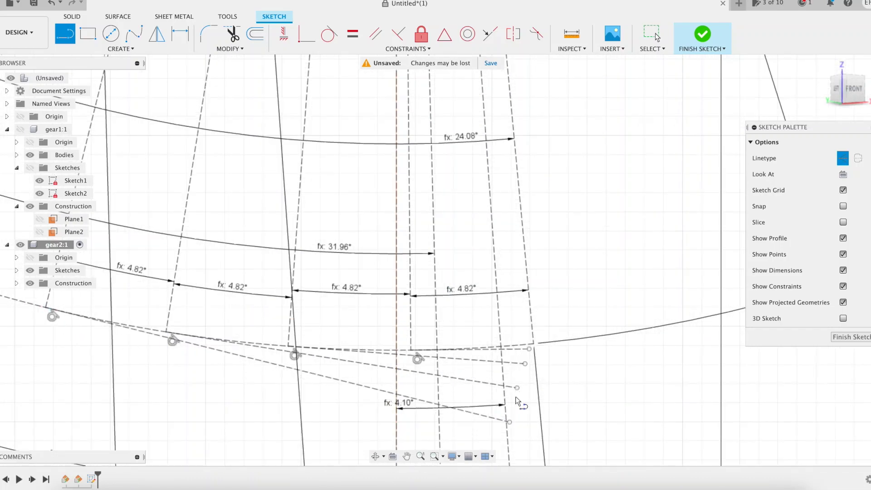
Step: Dimension the length of the first, shortest tangent line as ulL2
scroll(496, 375, "up", 3)
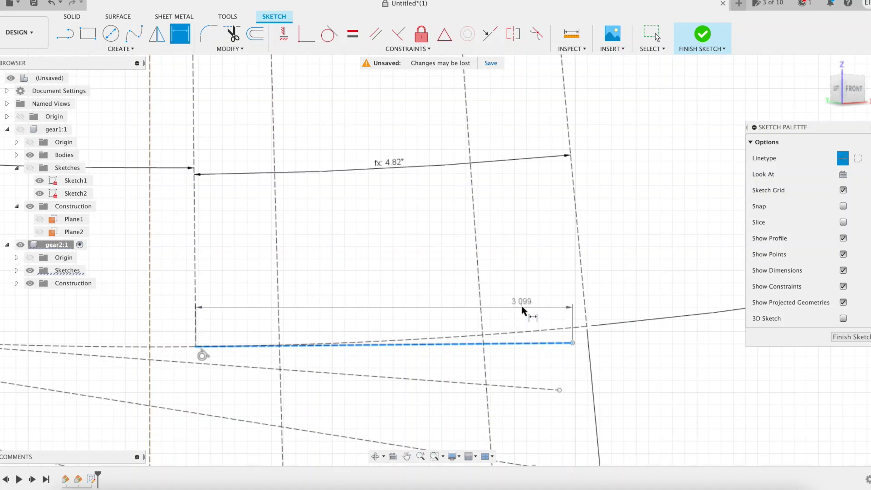
left_click(532, 337)
type("ulL")
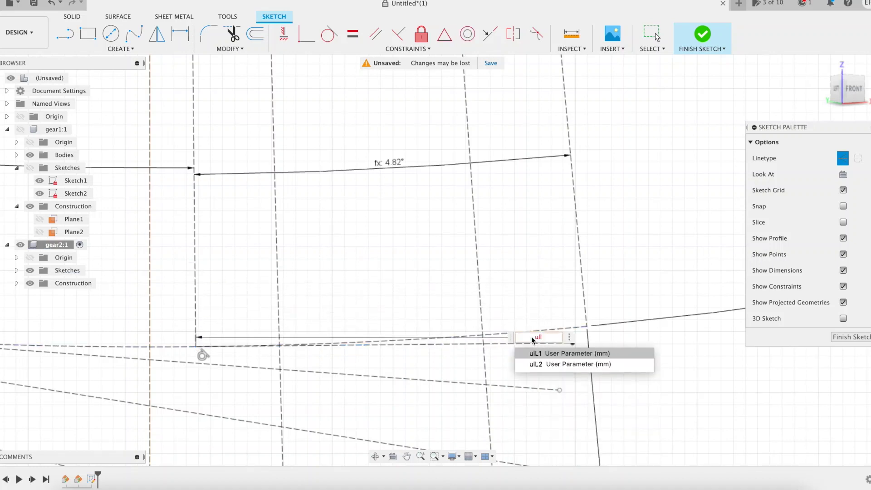
key("Down")
key("Return")
key("Return")
Step: Dimension the length of the second tangent line as ulL2*2
left_click(472, 382)
left_click(473, 374)
type("ulL")
key("Down")
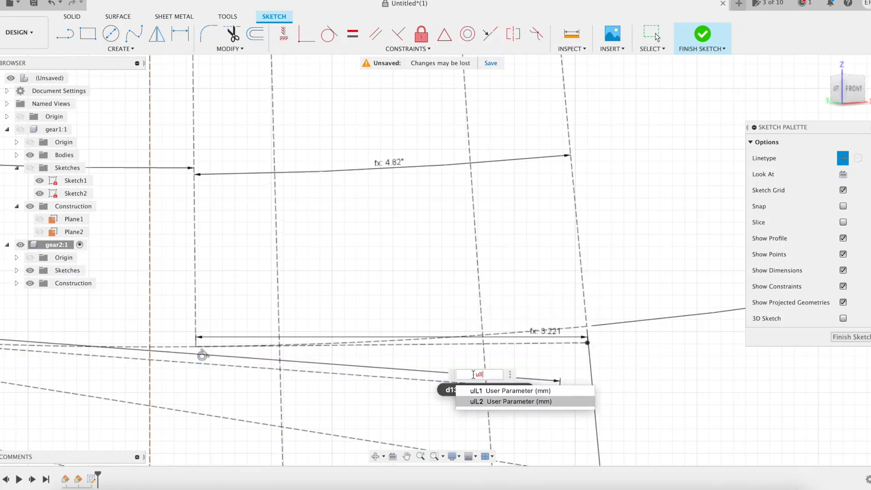
key("Return")
type("*2")
key("Return")
Step: Dimension the length of the third tangent line as ulL2*3
left_click(393, 445)
left_click(395, 433)
type("ulL")
key("Down")
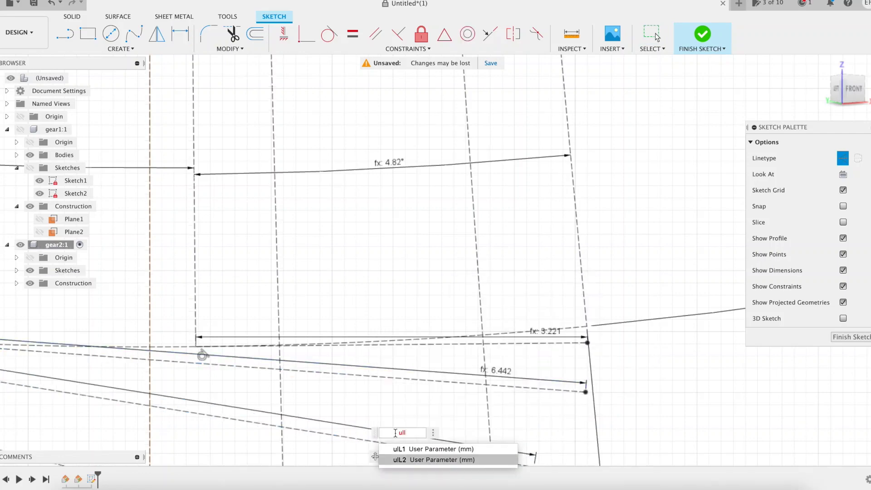
key("Return")
type("*3")
key("Return")
Step: Dimension the length of the fourth, longest tangent line as ulL2*4
scroll(400, 434, "up", 2)
scroll(400, 431, "down", 4)
middle_click_drag(394, 408, 442, 312)
left_click(356, 389)
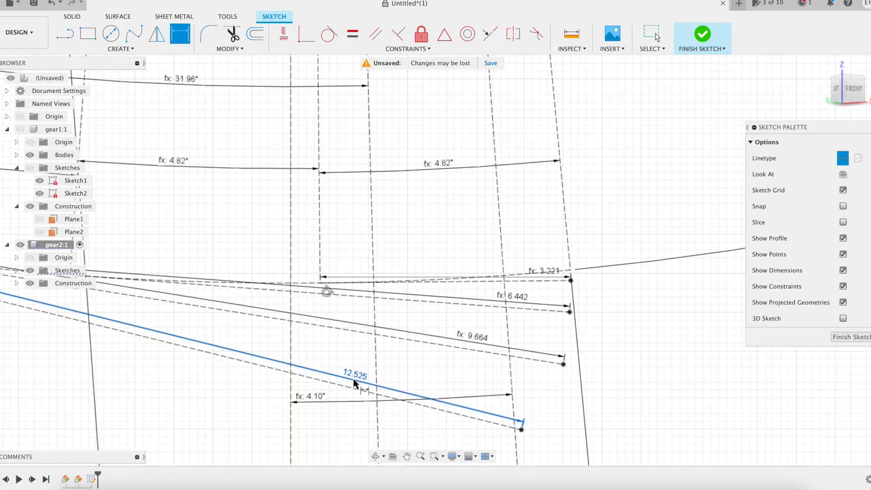
left_click(354, 379)
type("ulL")
key("Down")
key("Return")
type("*")
scroll(355, 384, "down", 6)
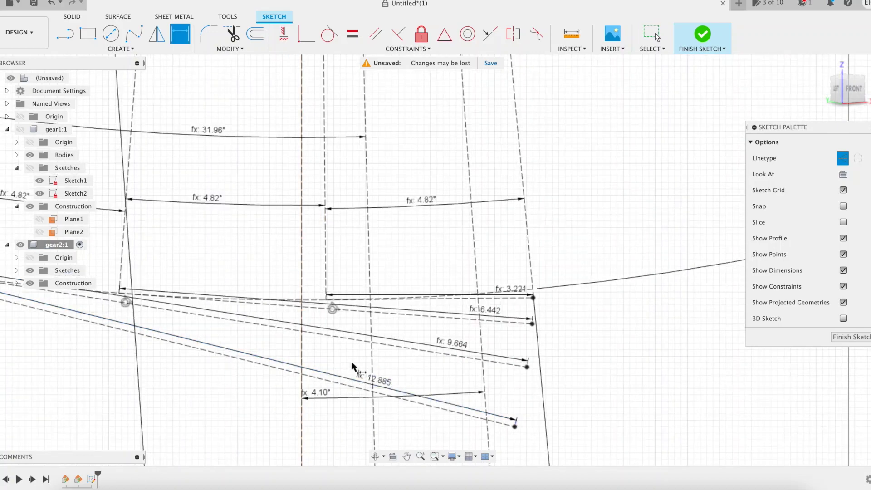
Step: Draw seven construction lines from the arc centre to the base arc, spread between the theta2 line and the arc's left-end radial line
key("l")
scroll(616, 216, "down", 1)
middle_click_drag(615, 216, 511, 312)
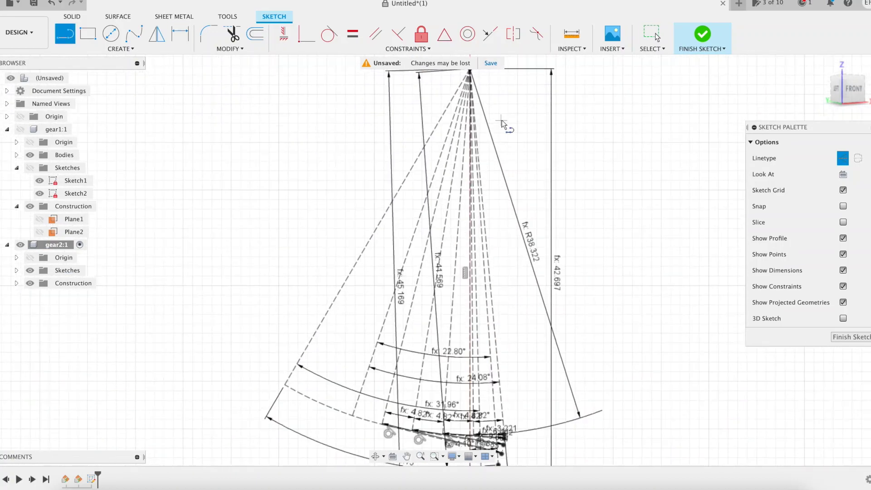
middle_click_drag(503, 125, 374, 114)
left_click(340, 62)
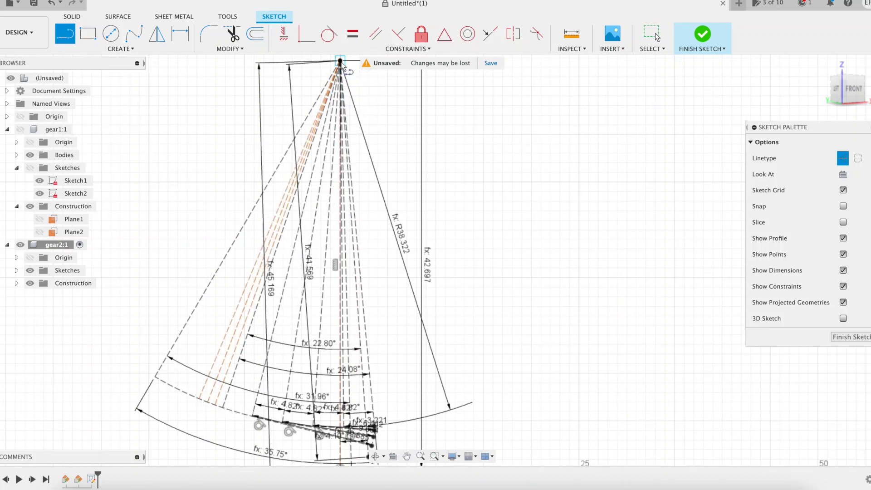
left_click(192, 399)
left_click(340, 60)
left_click(184, 392)
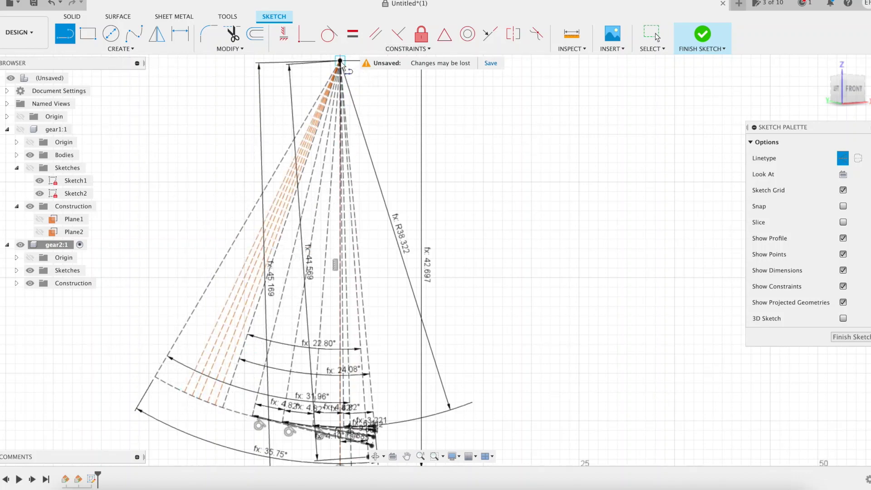
left_click(340, 61)
left_click(175, 387)
left_click(340, 61)
left_click(164, 381)
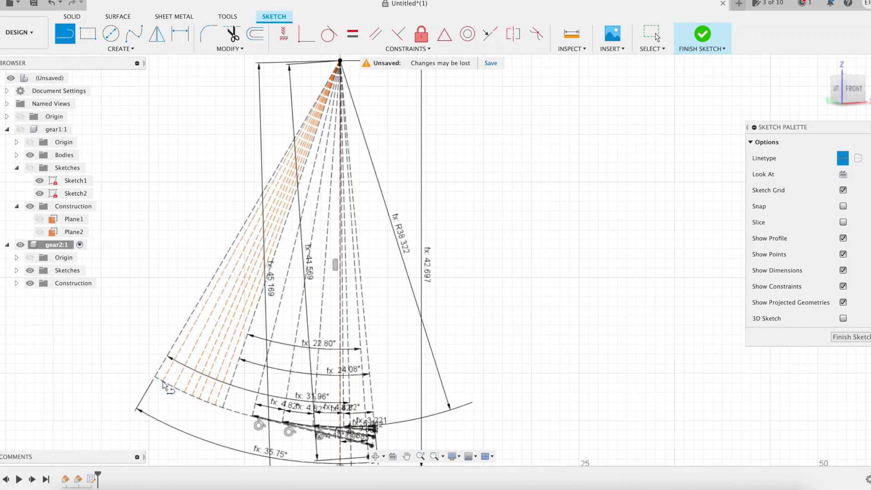
Step: Dimension the angle between the theta2 line and the first of the seven radial lines as uaH2
key("d")
scroll(175, 383, "up", 5)
left_click(283, 412)
left_click(268, 402)
scroll(268, 404, "up", 5)
left_click(274, 414)
type("split1")
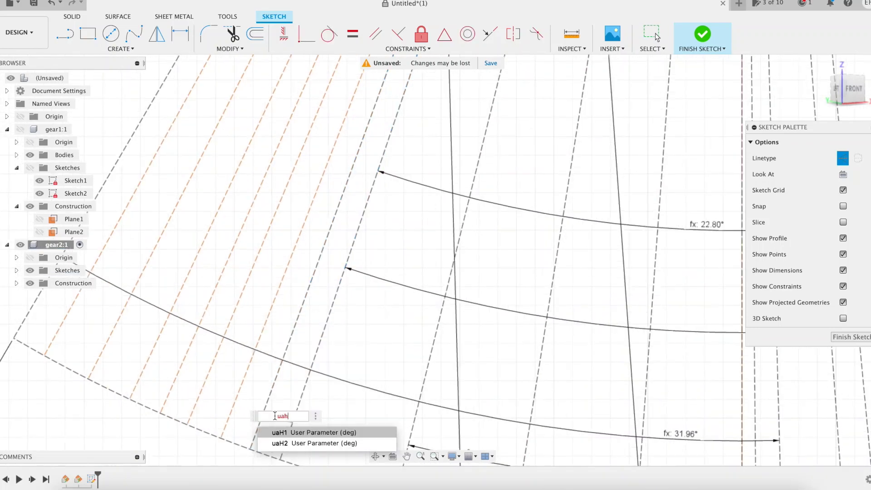
key("Return")
Step: Dimension the angle between the first and second of the seven radial lines as uaH2
left_click(259, 404)
left_click(234, 396)
left_click(243, 406)
type("split1")
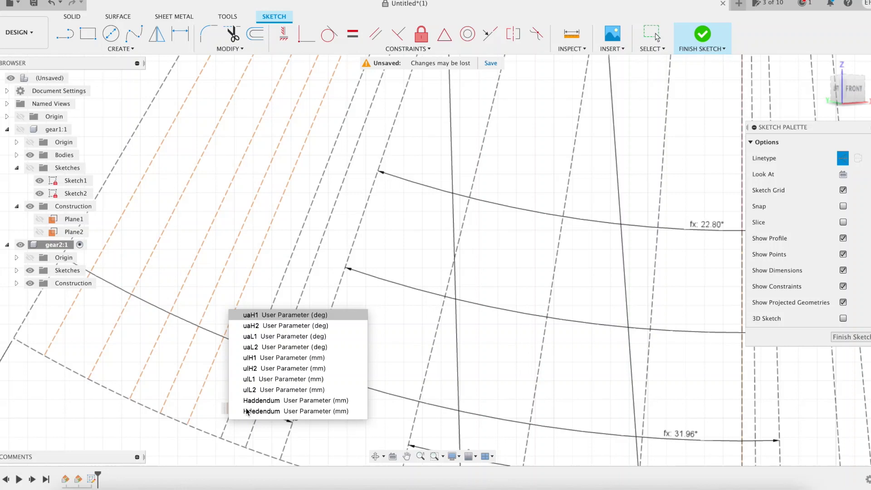
key("Return")
key("Return")
Step: Dimension the angle between the second and third of the seven radial lines as uaH2
left_click(225, 389)
left_click(203, 382)
left_click(208, 396)
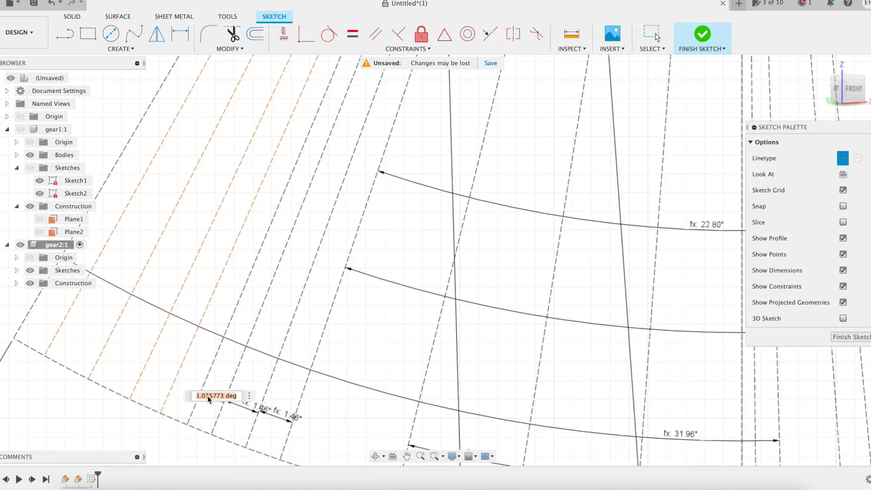
type("uaH2")
key("Down")
key("Return")
key("Return")
Step: Dimension the angle between the third and fourth of the seven radial lines as uaH2
left_click(191, 387)
left_click(173, 384)
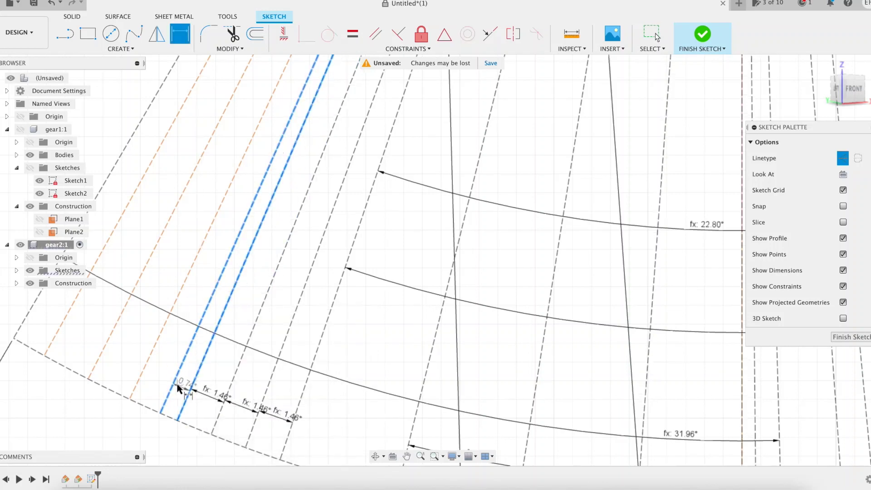
left_click(179, 386)
type("uaH2")
key("Down")
key("Return")
key("Return")
Step: Dimension the angle between the fourth and fifth of the seven radial lines as uaH2
left_click(159, 371)
left_click(145, 367)
left_click(149, 367)
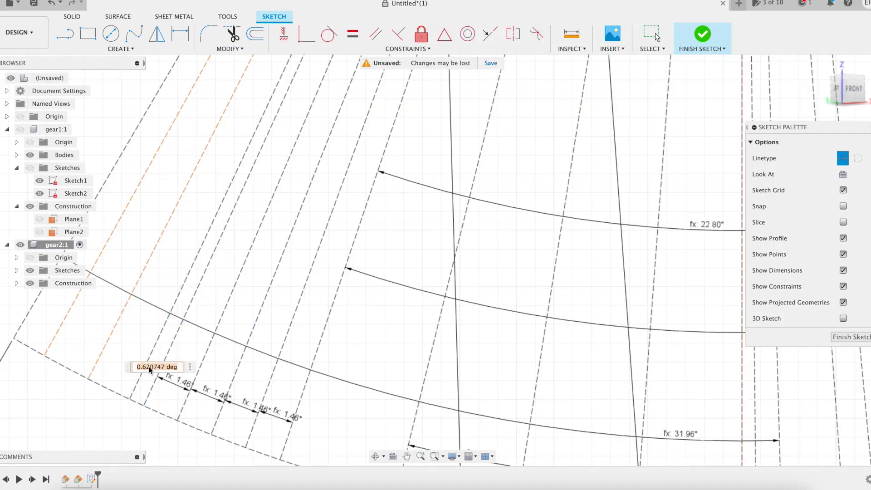
type("uaH2")
key("Down")
key("Return")
key("Return")
Step: Dimension the angle between the fifth and sixth of the seven radial lines as uaH2
left_click(129, 353)
left_click(110, 342)
left_click(116, 347)
type("uaH2")
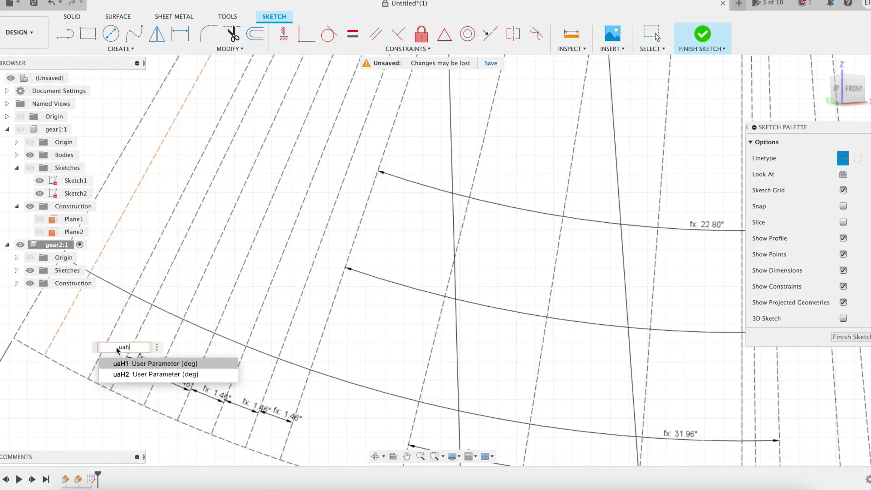
key("Down")
key("Return")
key("Return")
Step: Dimension the angle between the sixth and seventh of the seven radial lines as uaH2
left_click(100, 332)
left_click(69, 314)
left_click(80, 335)
type("uaH2")
key("Down")
key("Return")
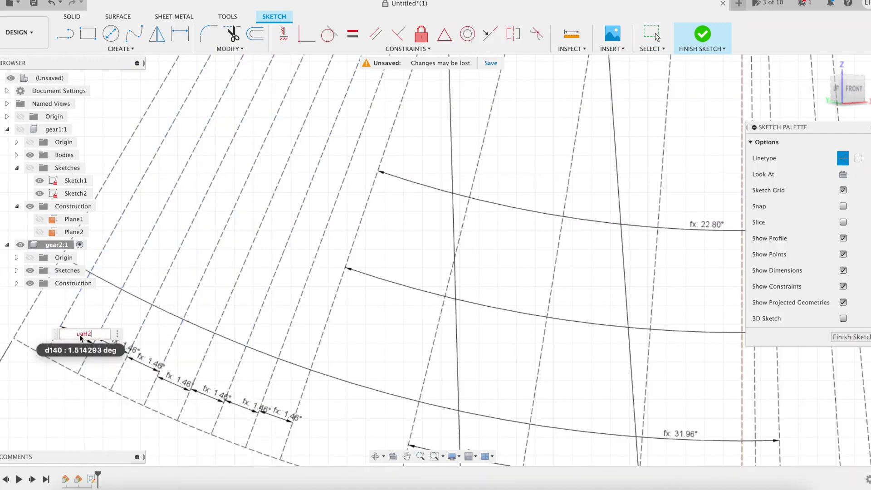
key("Return")
Step: Draw tangent construction lines from the base-circle ends of the first four uaH2 radial lines across to the tooth flank
scroll(202, 363, "down", 5)
middle_click_drag(273, 426, 301, 314)
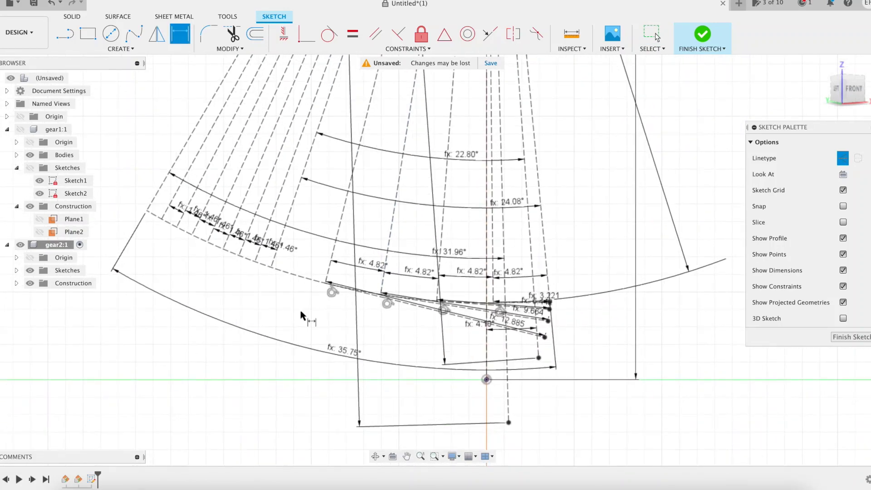
left_click(262, 272)
left_click(535, 364)
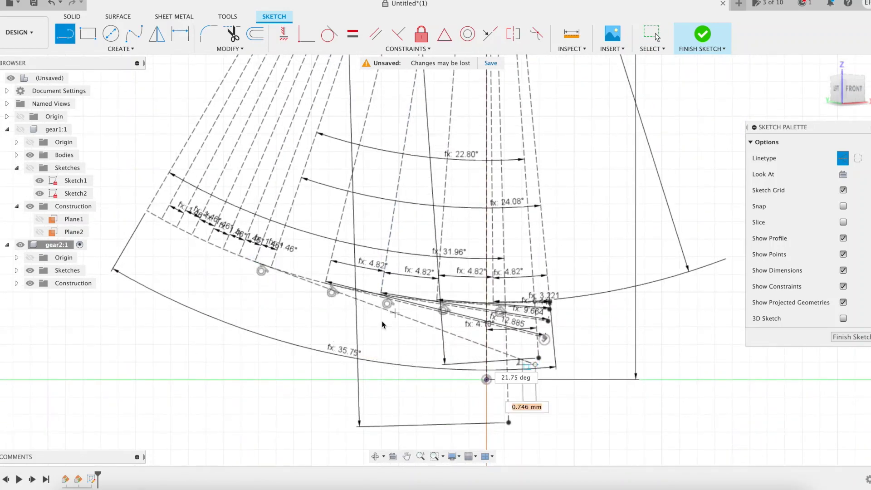
left_click(245, 265)
left_click(530, 371)
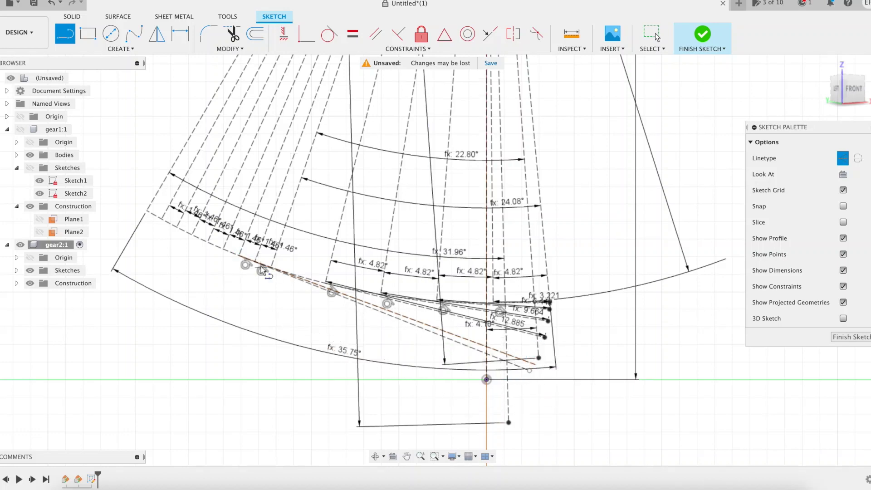
left_click(261, 271)
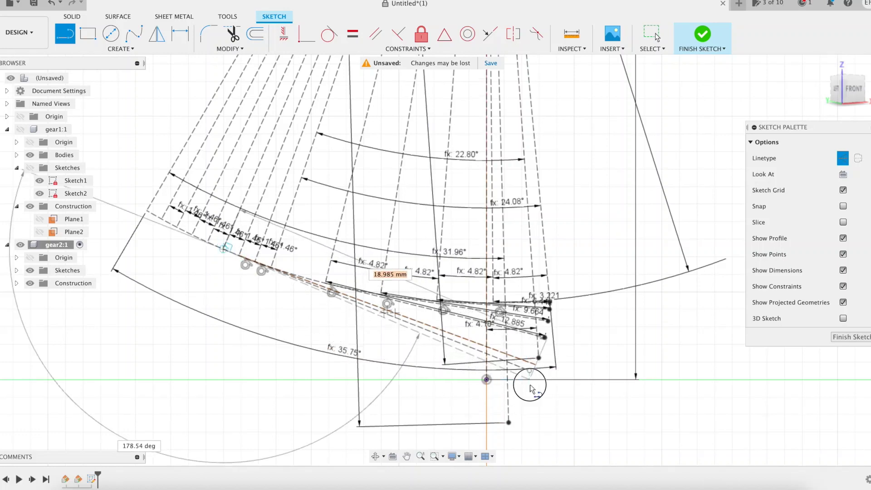
left_click(530, 381)
left_click(525, 386)
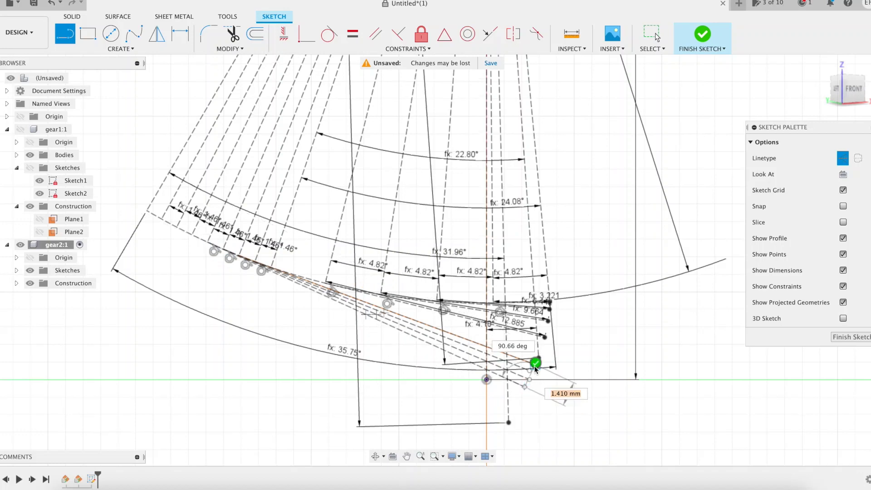
Step: Draw tangent construction lines from the base-circle ends of the last three uaH2 radial lines across to the tooth flank
left_click(192, 236)
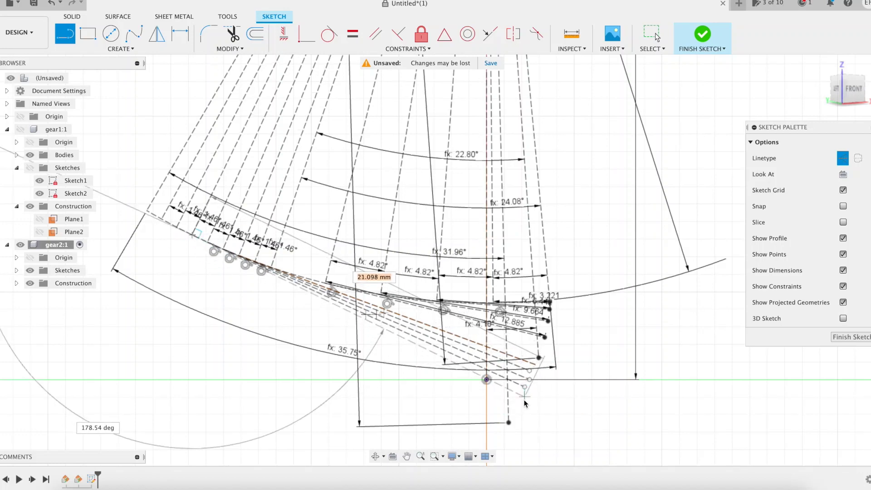
left_click(525, 397)
left_click(177, 229)
left_click(521, 399)
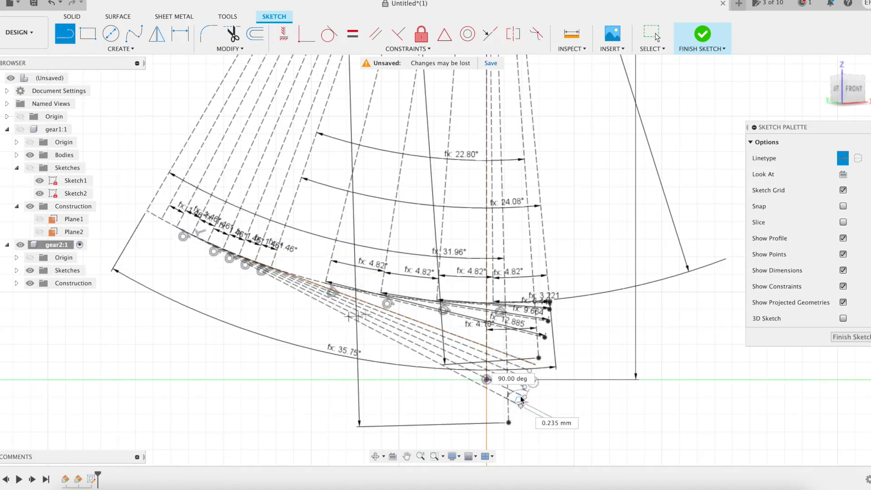
key("l")
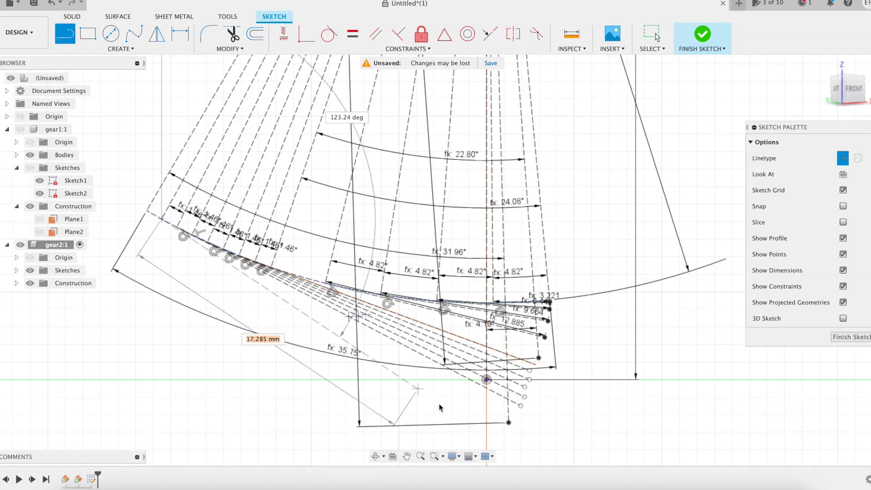
Step: Dimension the second of the seven new tangent lines as Rp2*sin(alpha2_t)+ulH2*2
scroll(527, 391, "up", 2)
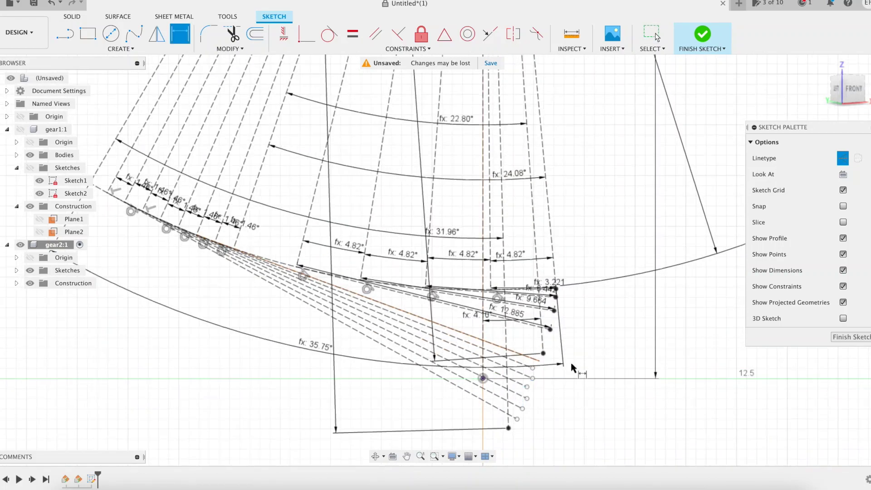
scroll(561, 366, "up", 5)
mouse_move(584, 379)
middle_mouse_down()
mouse_move(623, 348)
mouse_move(658, 293)
middle_mouse_up()
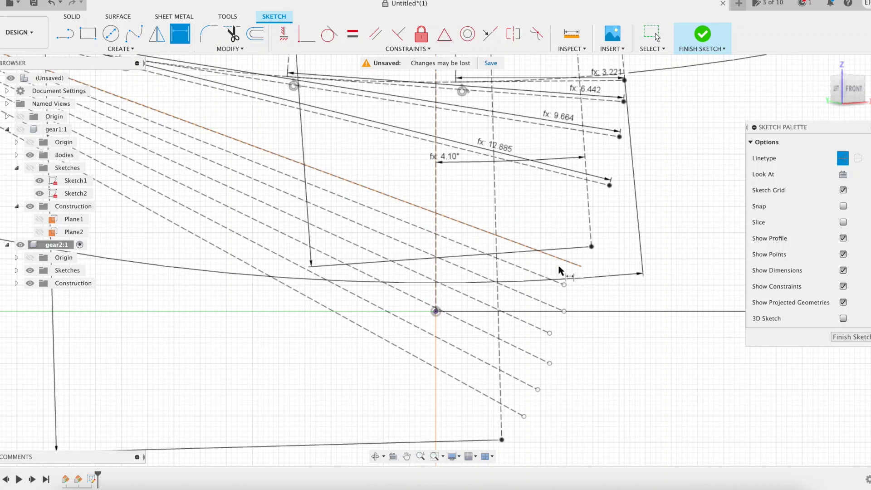
left_click(537, 277)
left_click(530, 280)
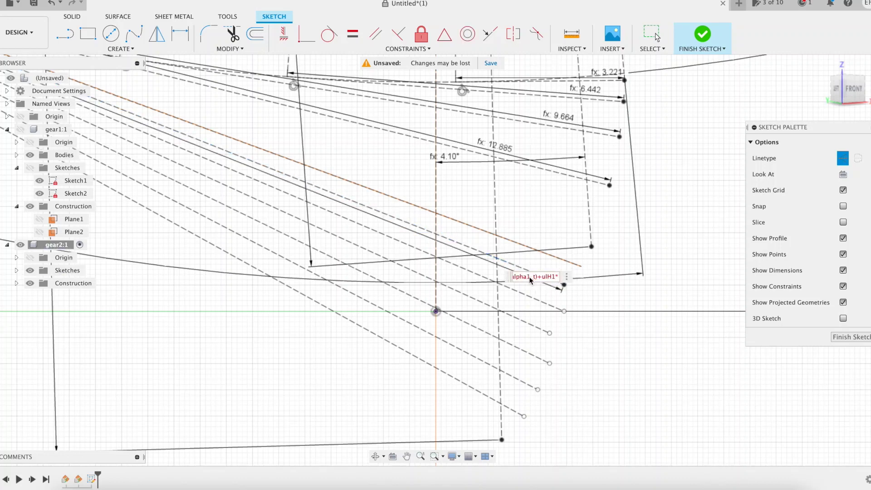
key("Left")
key("BackSpace")
type("2")
key("Left")
key("Left")
key("Left")
key("Left")
key("Left")
key("Left")
key("Left")
key("Left")
key("BackSpace")
type("2")
key("Left")
key("Left")
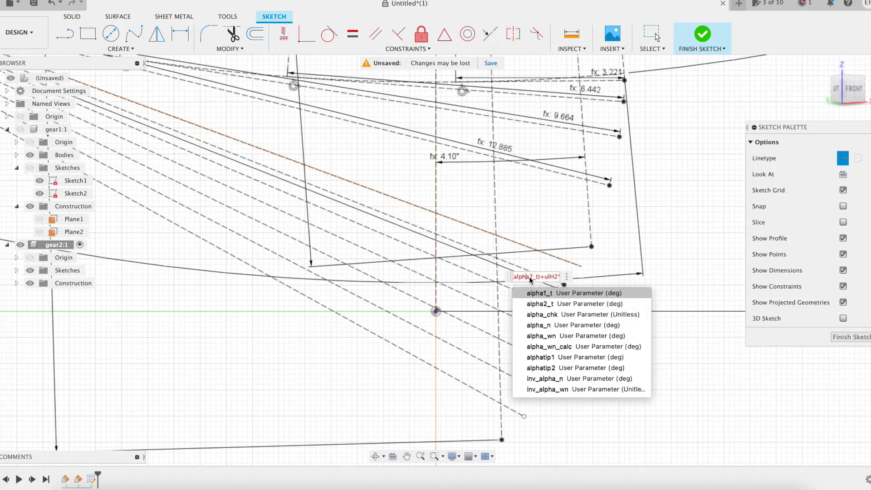
key("Left")
key("Left")
key("Left")
key("Left")
key("Left")
key("Left")
key("Left")
key("Left")
key("Left")
key("Left")
key("Left")
key("Right")
key("Right")
key("BackSpace")
type("2")
key("Left")
key("Left")
key("Left")
key("Right")
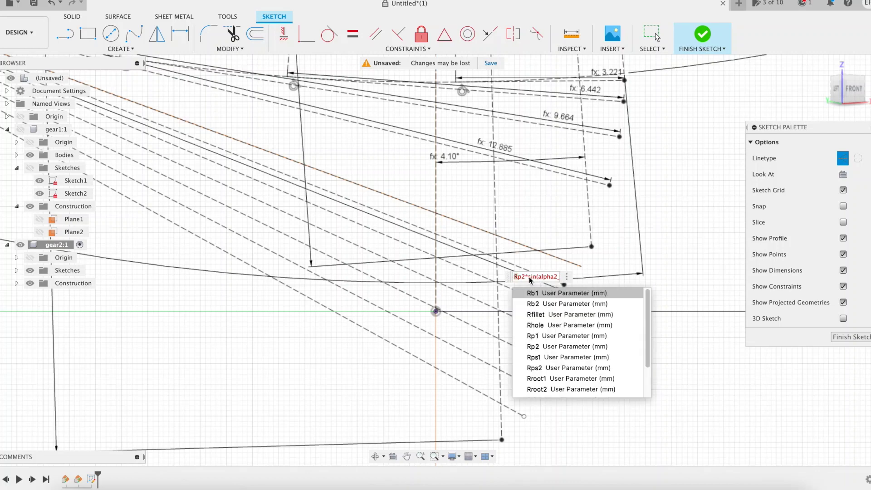
key("super+a")
key("Right")
type("1")
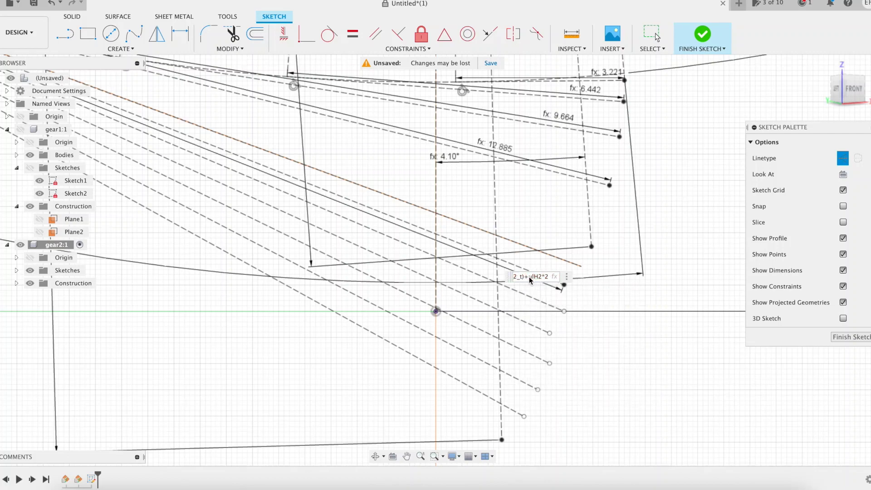
key("Return")
Step: Dimension the third and fourth tangent lines as Rp2*sin(alpha2_t)+ulH2*3 and Rp2*sin(alpha2_t)+ulH2*4
left_click(529, 296)
left_click(525, 301)
type("2_t)+ulH2*")
key("Return")
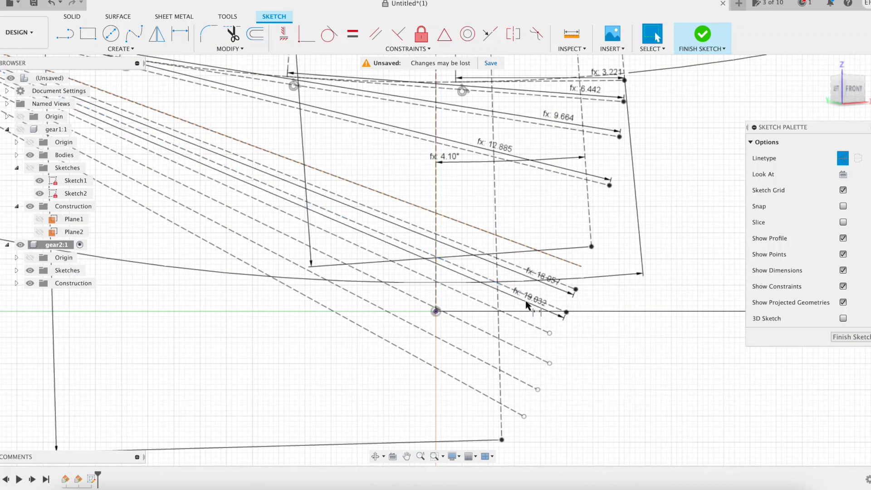
left_click(522, 321)
left_click(520, 327)
key("super+v")
type("3")
key("Return")
Step: Dimension the fifth and sixth tangent lines as Rp2*sin(alpha2_t)+ulH2*5 and Rp2*sin(alpha2_t)+ulH2*6
left_click(515, 348)
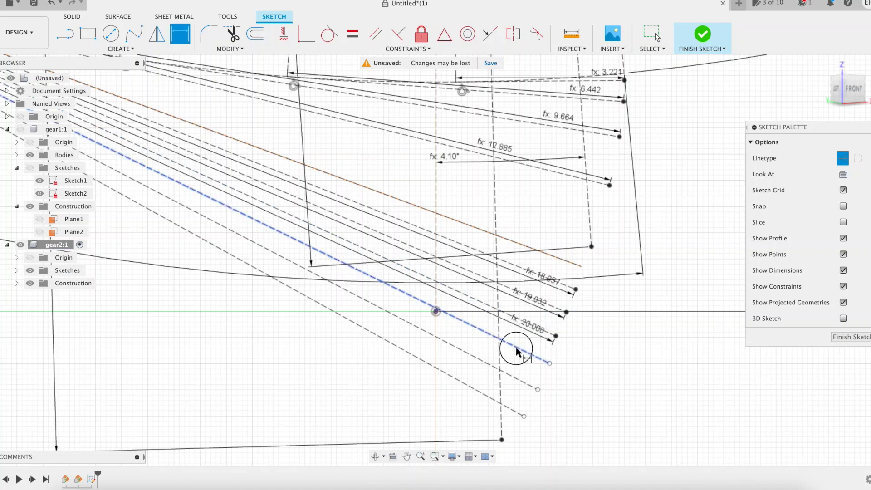
left_click(517, 357)
key("Return")
left_click(510, 375)
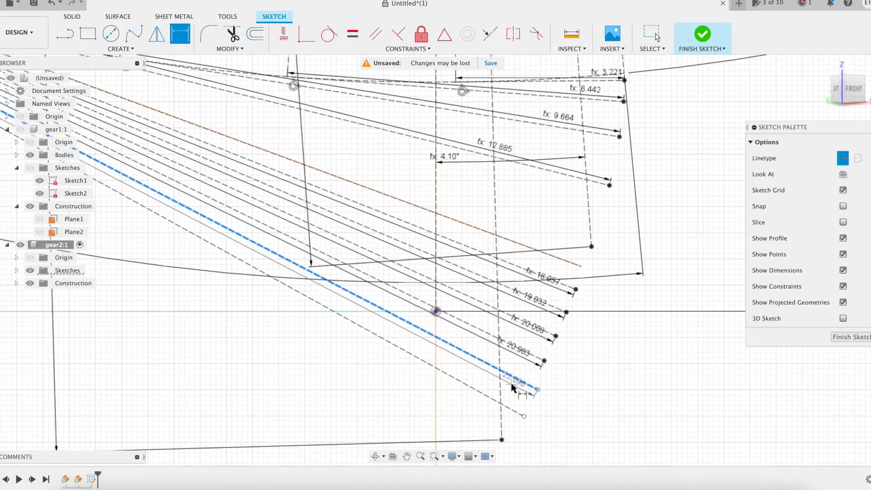
left_click(512, 385)
key("super+v")
type("6")
key("Return")
key("Return")
Step: Dimension the seventh tangent line as Rp2*sin(alpha2_t)+ulH2*7
left_click(499, 391)
left_click(487, 404)
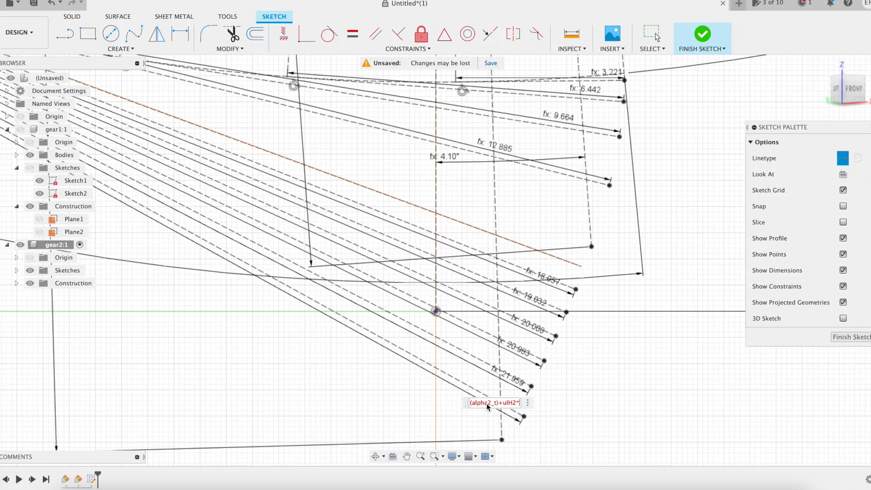
key("super+v")
key("BackSpace")
type("7")
key("Return")
key("Escape")
Step: Dimension the first of the seven new tangent lines as Rp2*sin(alpha2_t)+ulH2
scroll(486, 404, "down", 3)
scroll(454, 268, "up", 2)
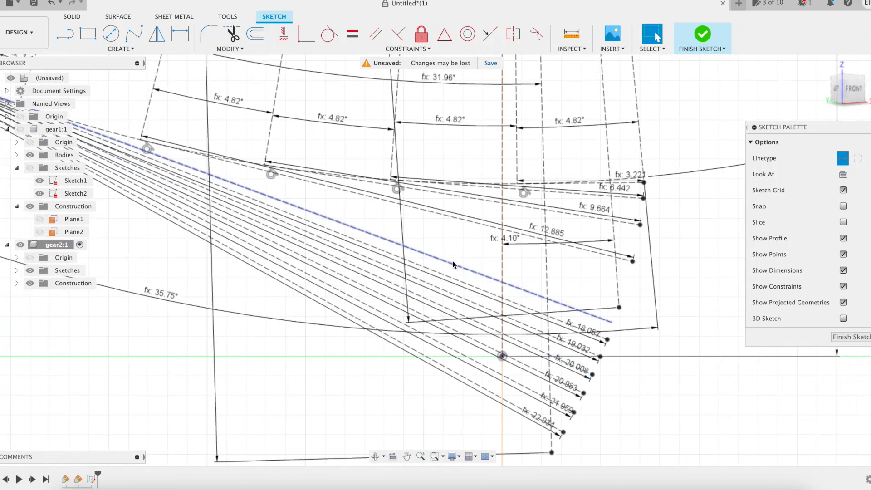
left_click(453, 261)
key("d")
left_click(463, 267)
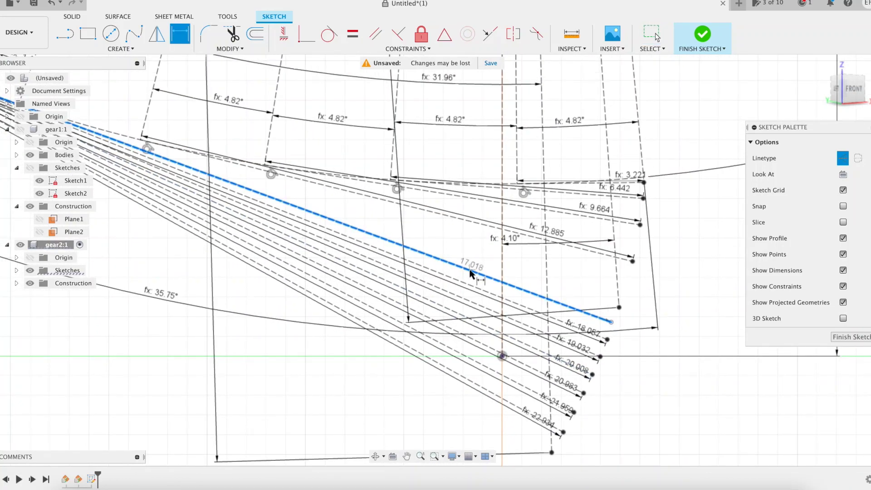
left_click(472, 275)
key("BackSpace")
key("Return")
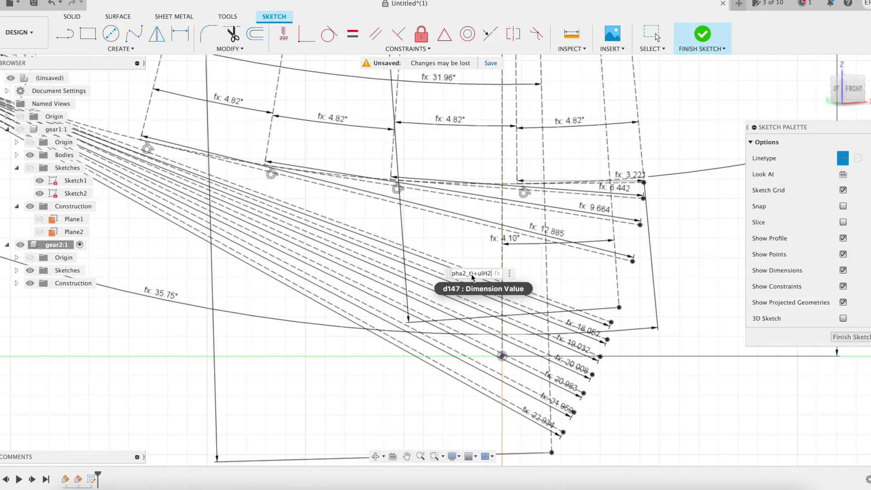
key("Return")
key("Escape")
Step: Convert the radial line running from gear2's centre to the start of the tooth flank from construction to normal
scroll(600, 211, "down", 5)
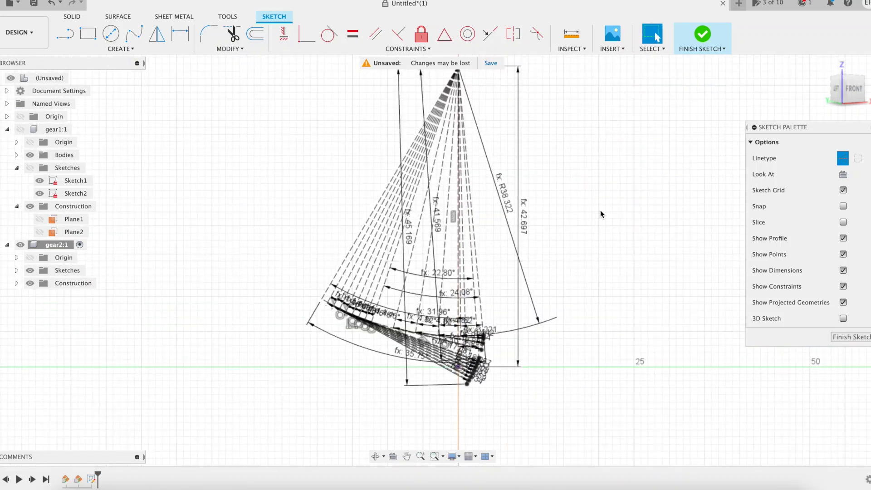
middle_click_drag(601, 212, 517, 204)
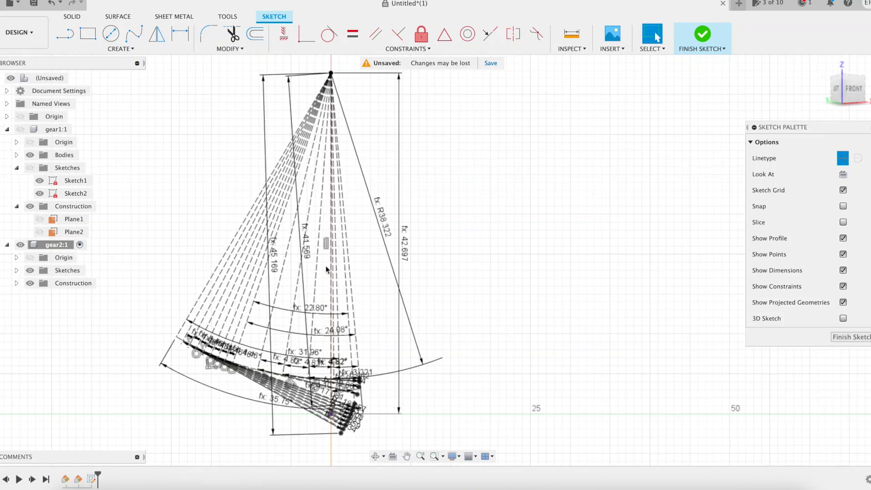
scroll(327, 269, "up", 5)
key("x")
scroll(410, 291, "down", 3)
left_click(121, 49)
mouse_move(136, 94)
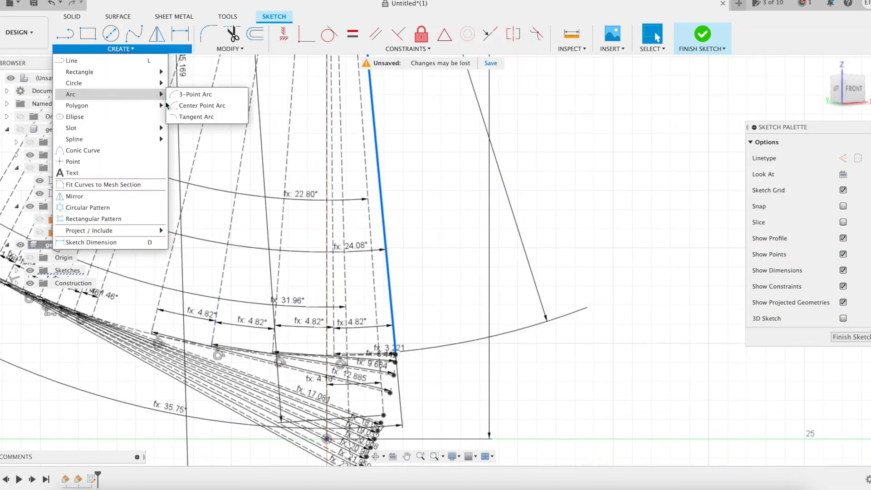
left_click(203, 105)
scroll(412, 146, "down", 3)
middle_click_drag(413, 148, 417, 262)
scroll(417, 263, "down", 5)
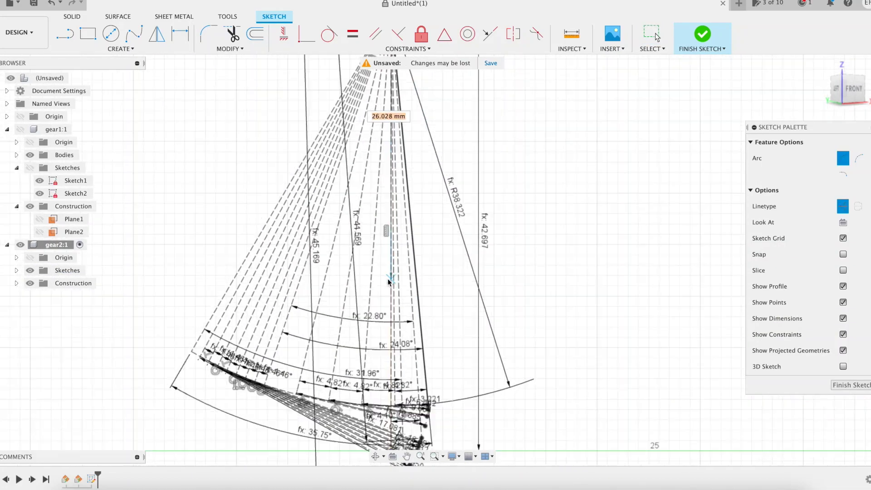
Step: Mirror the solid radial line and the tooth-flank end points of the tangent and radial lines about the vertical centre line
left_click(121, 49)
left_click(99, 197)
scroll(425, 382, "up", 5)
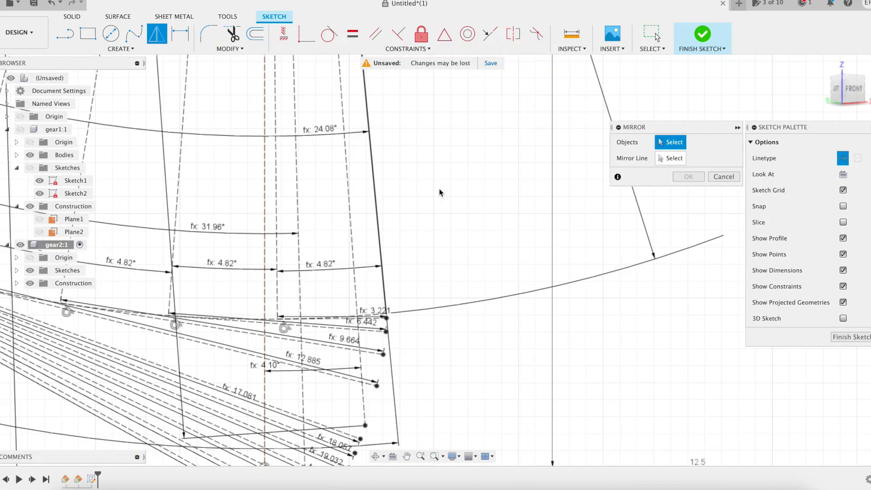
left_click(376, 197)
middle_click_drag(488, 201, 583, 114)
scroll(495, 234, "up", 3)
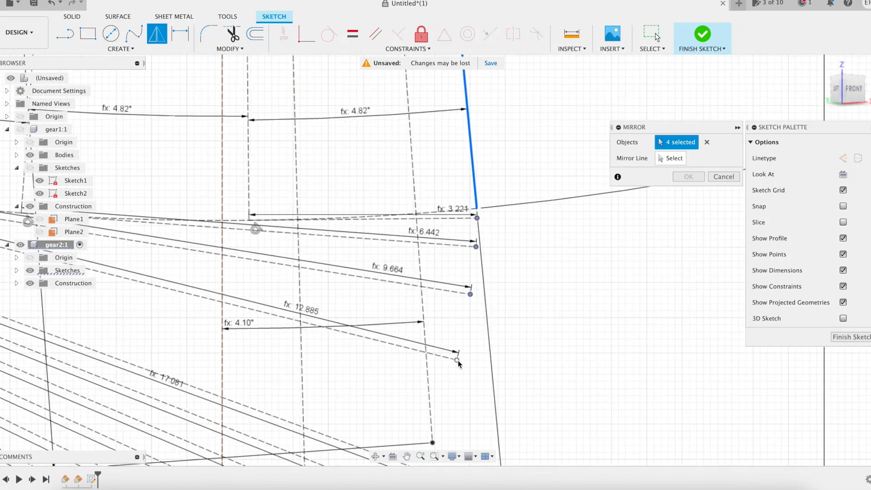
middle_click_drag(449, 430, 485, 221)
left_click(458, 261)
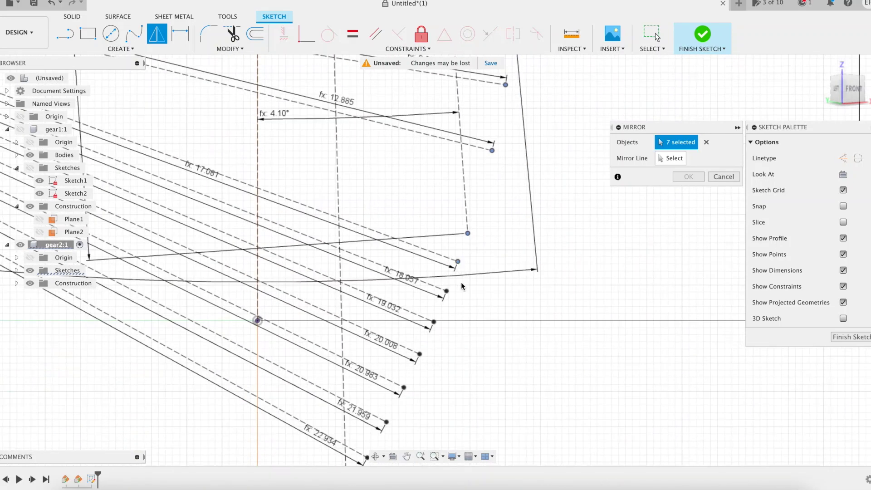
left_click(404, 388)
middle_click_drag(387, 428, 417, 336)
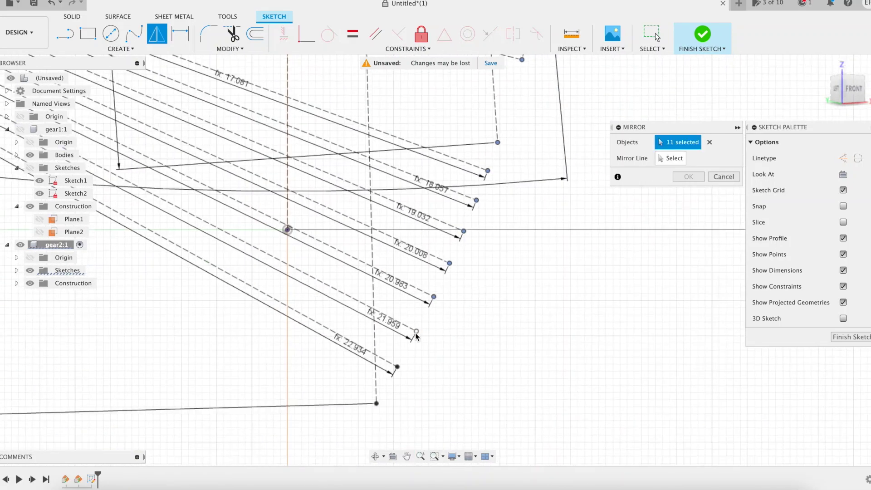
left_click(289, 80)
scroll(631, 235, "down", 4)
middle_click_drag(636, 233, 602, 300)
left_click(686, 178)
Step: Draw a centre-point arc about gear2's centre across the tooth tip, between the outermost flank points, and make it a normal line
scroll(631, 212, "down", 5)
middle_click_drag(632, 212, 520, 315)
scroll(519, 315, "down", 5)
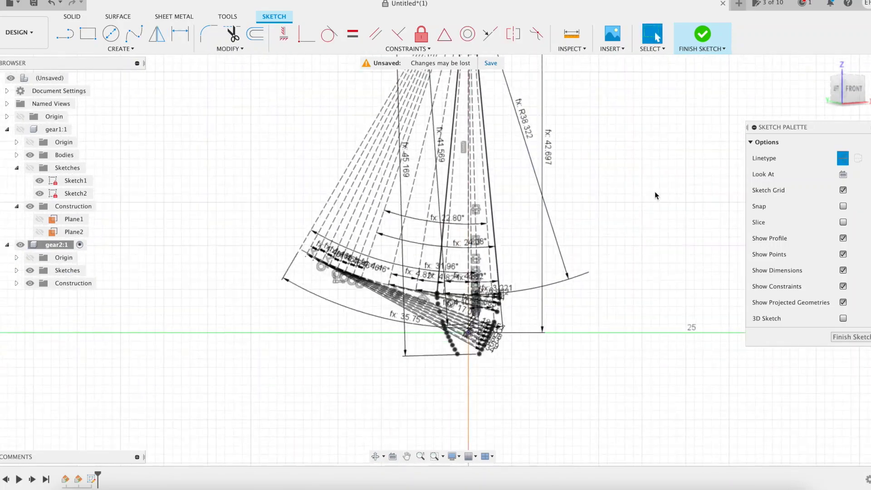
middle_click_drag(655, 193, 506, 276)
left_click(124, 49)
mouse_move(113, 94)
left_click(193, 94)
scroll(334, 107, "down", 1)
middle_click_drag(334, 108, 326, 119)
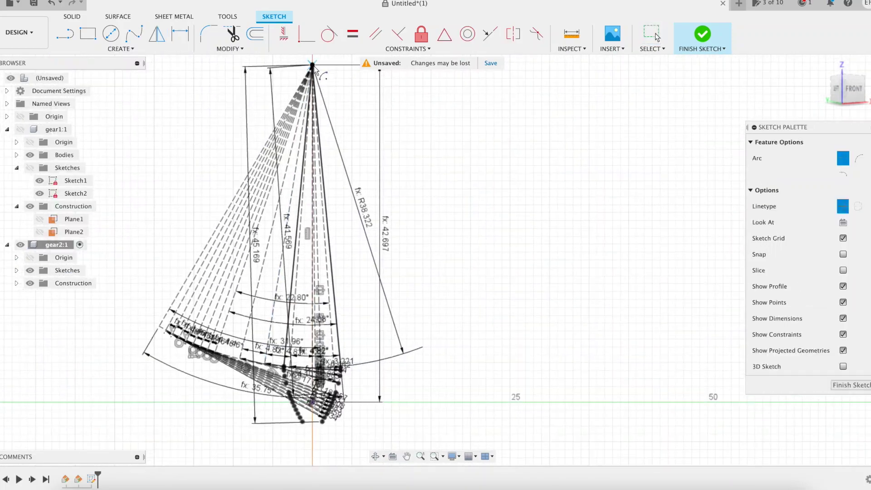
left_click(312, 67)
scroll(317, 431, "up", 3)
left_click(301, 404)
scroll(352, 404, "up", 4)
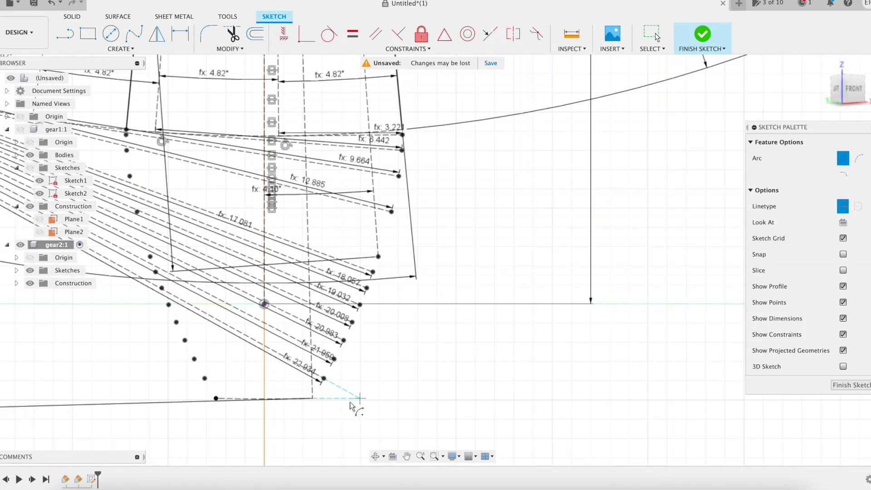
key("Escape")
left_click(411, 403)
scroll(411, 405, "down", 3)
middle_click_drag(470, 329, 479, 306)
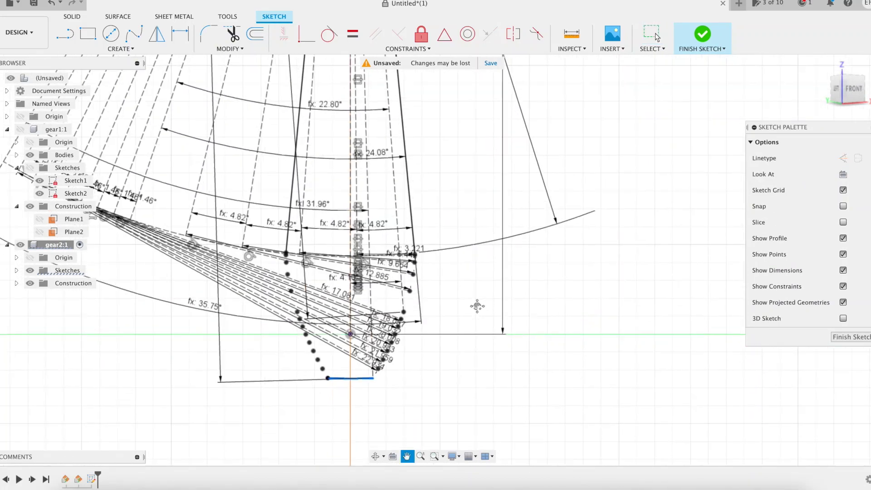
Step: Draw a fit-point spline through all right flank points of gear2's tooth, from the radial line's end down to the tip arc
scroll(477, 305, "down", 1)
left_click(134, 34)
scroll(422, 295, "up", 6)
middle_click_drag(477, 172, 493, 93)
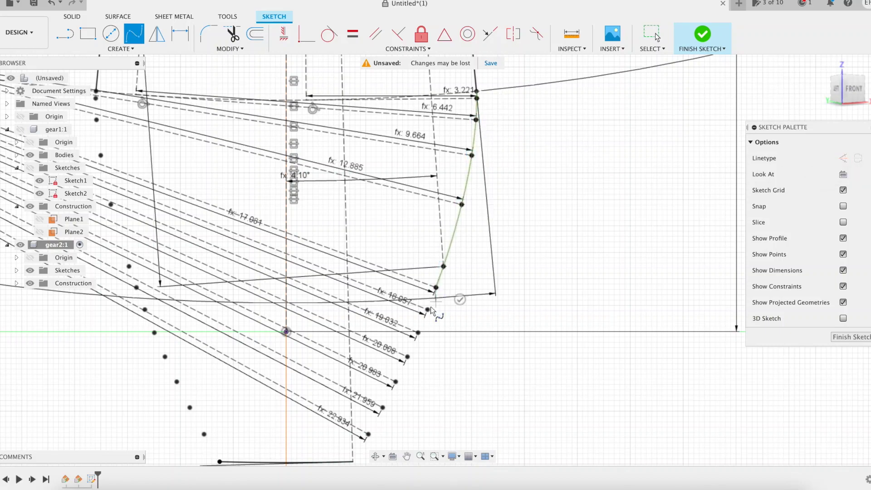
left_click(371, 431)
scroll(433, 380, "down", 4)
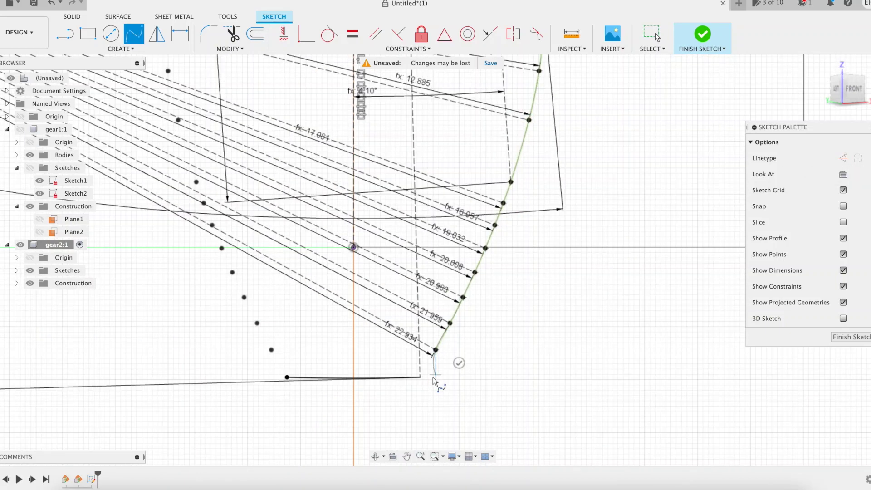
scroll(443, 391, "down", 3)
Step: Draw a fit-point spline through the upper mirrored points of the tooth's left flank, starting at the mirrored radial line's end
scroll(396, 172, "up", 6)
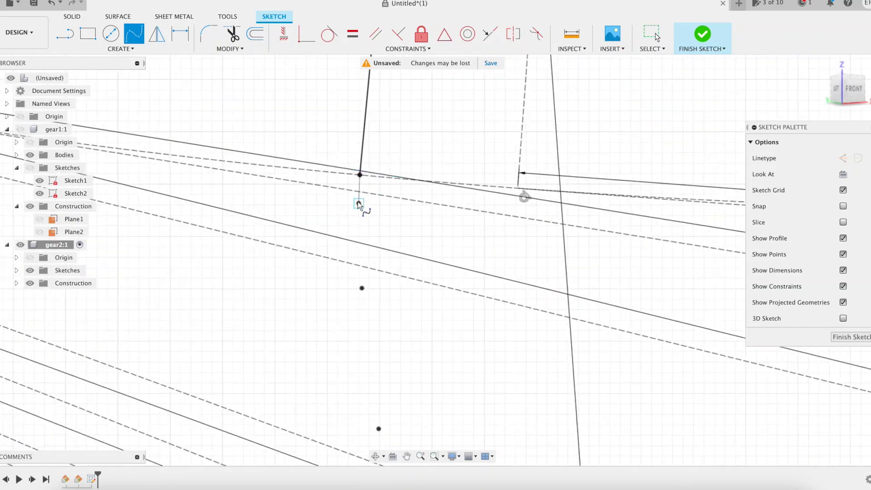
left_click(379, 429)
middle_click_drag(416, 361, 389, 148)
scroll(394, 160, "down", 3)
left_click(395, 306)
scroll(415, 314, "down", 1)
left_click(432, 422)
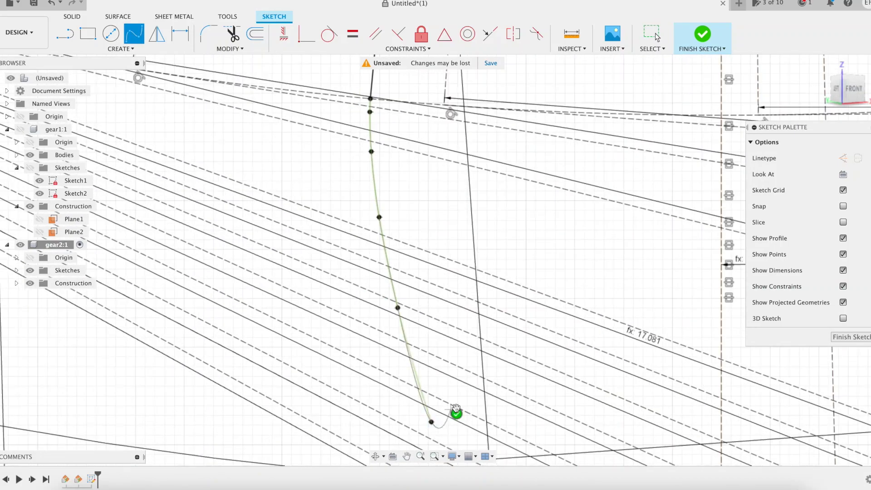
left_click(456, 410)
Step: Continue the left flank with a second spline through the remaining mirrored points down to the tip arc
middle_click_drag(455, 411, 382, 141)
left_click(448, 366)
left_click(471, 413)
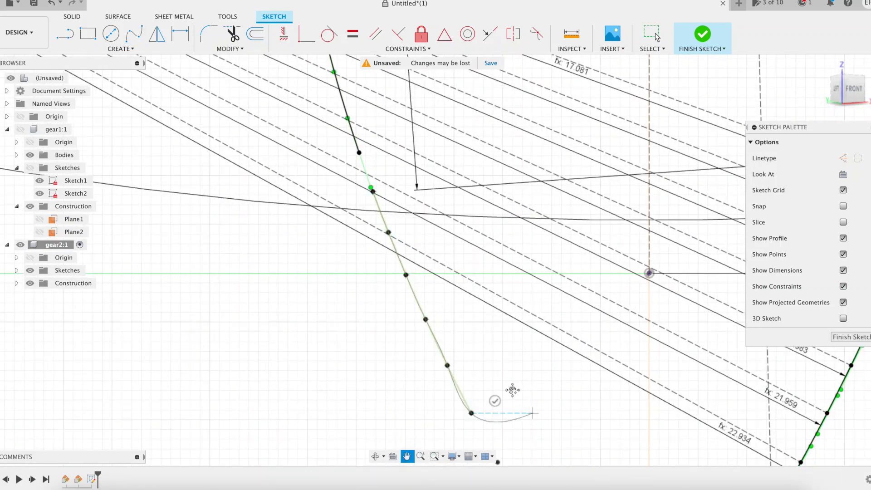
middle_click_drag(513, 389, 411, 211)
left_click(396, 285)
left_click(447, 322)
scroll(450, 233, "down", 3)
key("Escape")
Step: Make the right flank spline tangent to the solid radial line at the tooth root
middle_click_drag(450, 232, 376, 361)
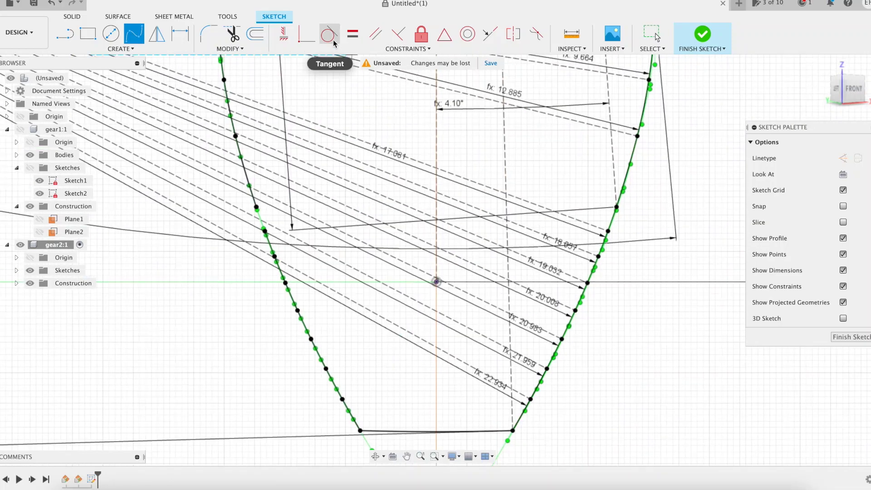
left_click(329, 35)
middle_click_drag(640, 61, 574, 202)
scroll(586, 175, "up", 6)
left_click(531, 281)
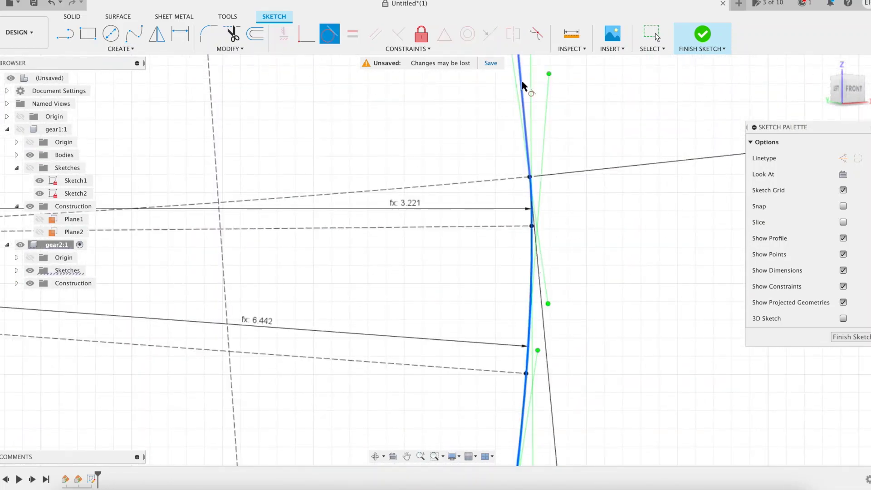
left_click(522, 84)
Step: Make the upper left flank spline tangent to the mirrored radial line
scroll(450, 136, "down", 10)
scroll(281, 139, "up", 5)
scroll(282, 144, "up", 5)
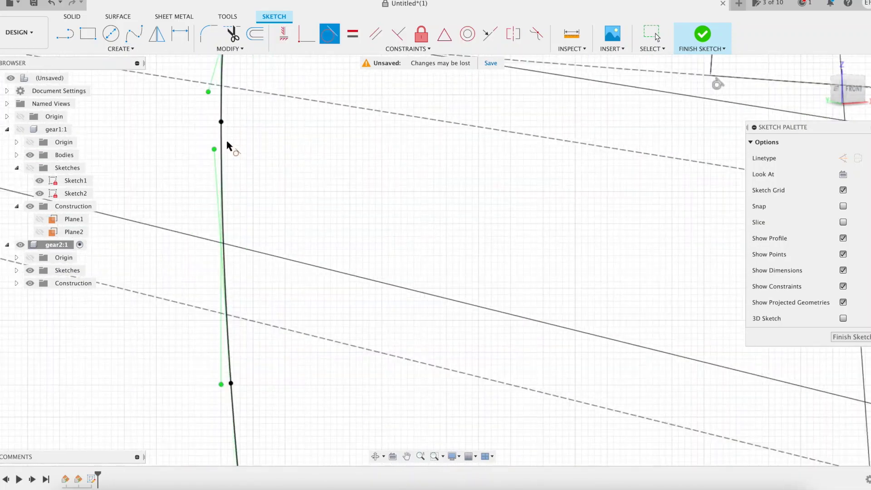
left_click(225, 188)
scroll(321, 121, "down", 5)
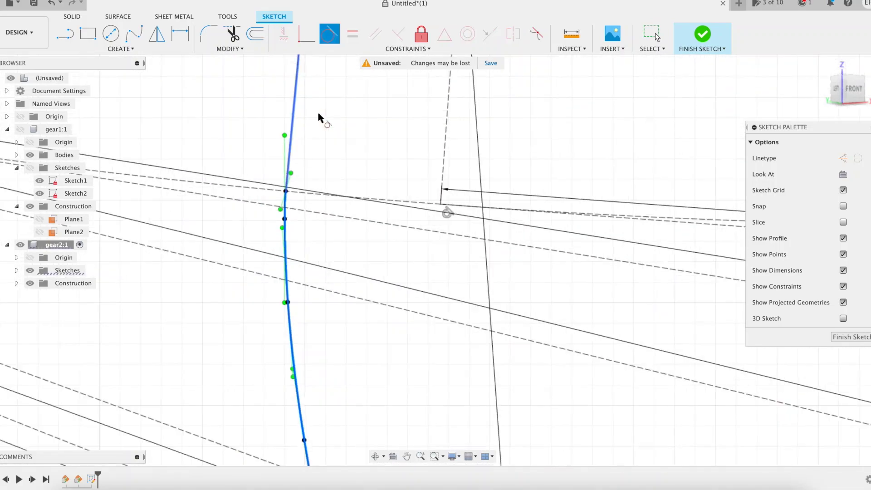
Step: Draw gear2's root circle about the gear centre, with a diameter of twice its root-radius parameter (76.838 mm)
key("c")
scroll(454, 124, "down", 6)
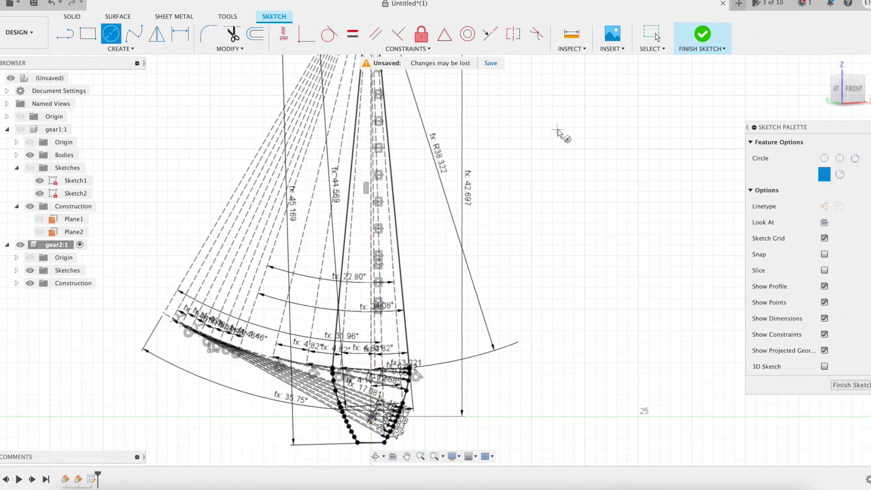
left_click(412, 96)
type("rr")
left_click(456, 146)
type("*2")
key("Return")
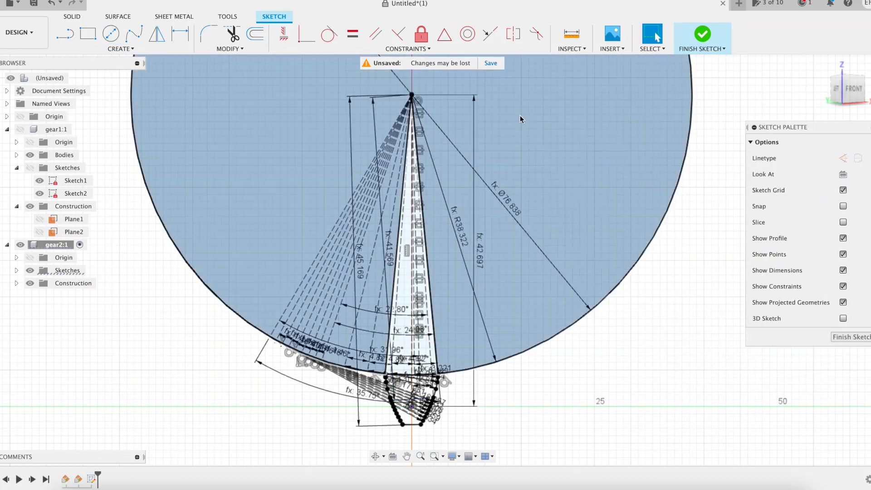
Step: Draw the bore circle about gear2's centre with a diameter of Rhole*2 and finish the sketch
left_click(412, 95)
type("rs")
left_click(459, 122)
type("*2")
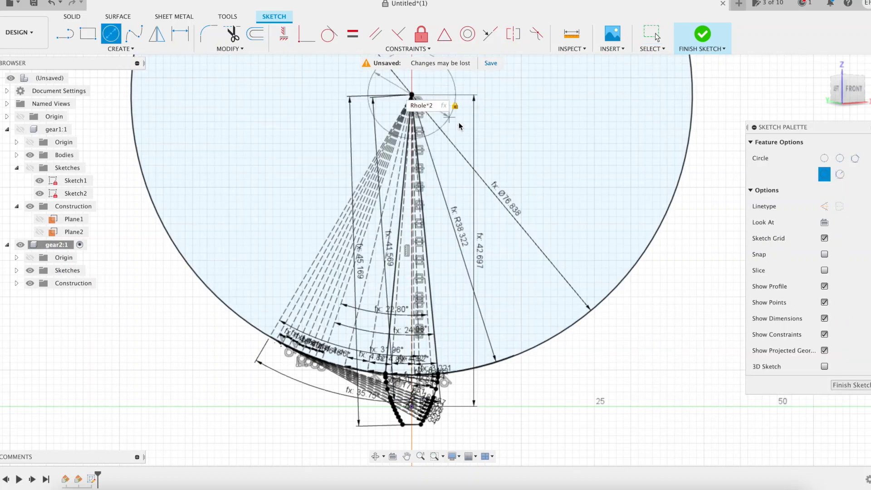
key("Return")
scroll(498, 354, "down", 5)
scroll(666, 119, "down", 2)
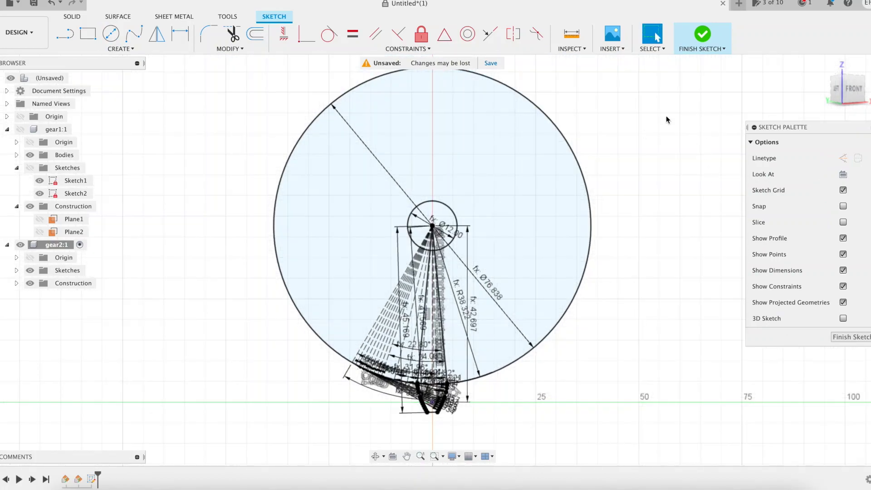
left_click(703, 35)
Step: Reopen gear2's Sketch1 for editing and delete the two splines forming the left tooth flank
left_click(16, 296)
right_click(74, 283)
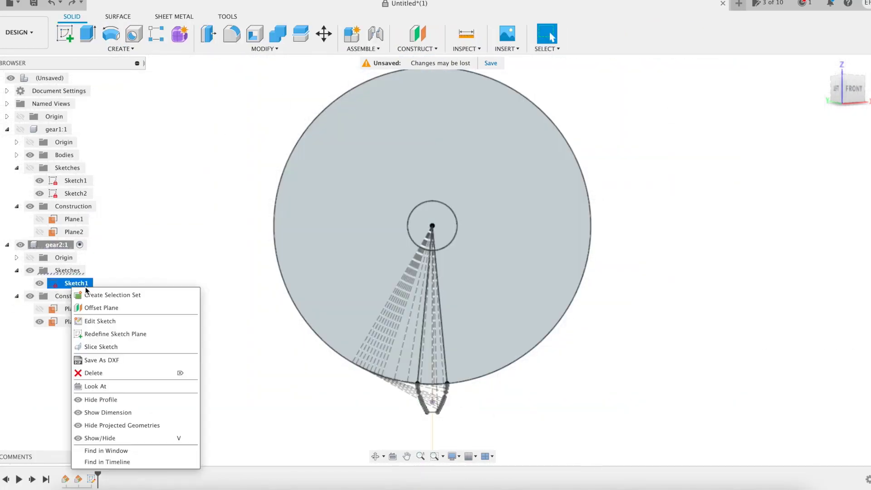
left_click(99, 319)
left_click(405, 296)
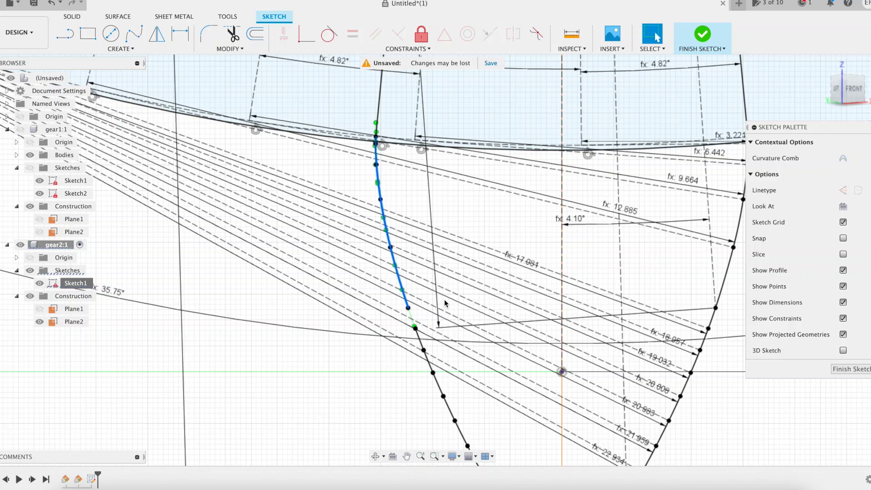
key("Delete")
left_click(442, 392)
key("Delete")
Step: Draw the left tooth flank as one continuous fit-point spline through all mirrored points, from the radial line's end to the tip arc
scroll(454, 354, "down", 1)
left_click(134, 34)
scroll(372, 145, "up", 5)
scroll(375, 149, "up", 2)
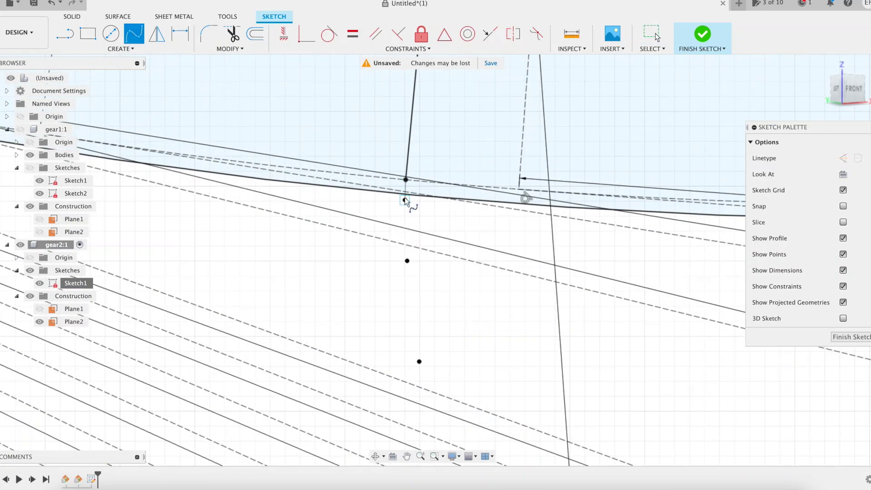
left_click(419, 362)
scroll(448, 363, "down", 3)
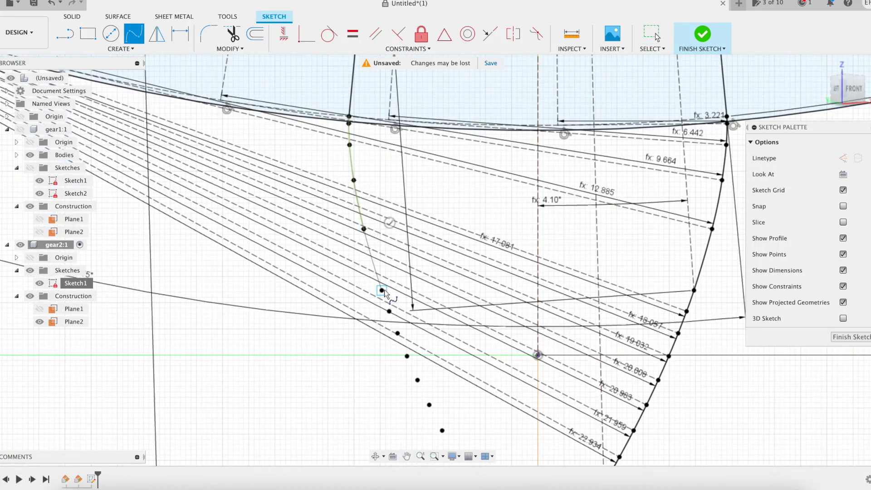
left_click(443, 431)
middle_click_drag(465, 426, 387, 280)
left_click(380, 312)
left_click(418, 325)
scroll(369, 194, "down", 3)
Step: Make the left flank spline tangent to the mirrored radial line and finish the tooth profile sketch
left_click(329, 34)
middle_click_drag(327, 68, 318, 201)
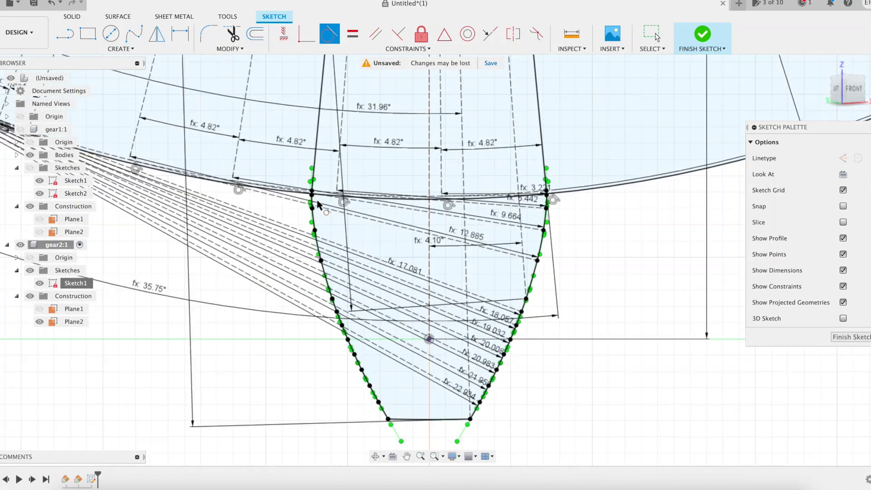
scroll(280, 194, "up", 10)
left_click(255, 200)
scroll(290, 163, "down", 4)
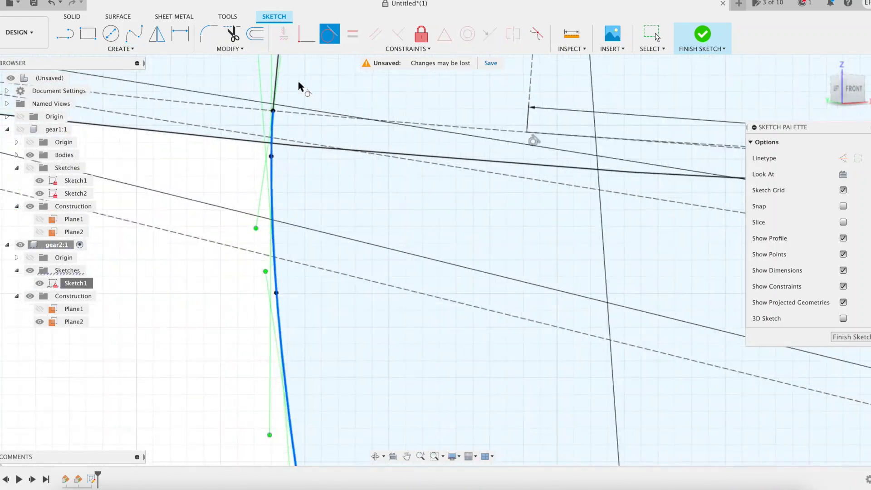
middle_click_drag(298, 78, 296, 232)
left_click(284, 134)
scroll(280, 279, "down", 3)
mouse_move(205, 327)
middle_mouse_down()
mouse_move(280, 278)
mouse_move(613, 318)
mouse_move(591, 334)
middle_mouse_up()
scroll(280, 284, "down", 10)
left_click(702, 33)
Step: Create a sketch on gear2's Plane2 and project the gear's centre point into it
mouse_move(592, 334)
middle_mouse_down()
mouse_move(634, 282)
mouse_move(620, 263)
middle_mouse_up()
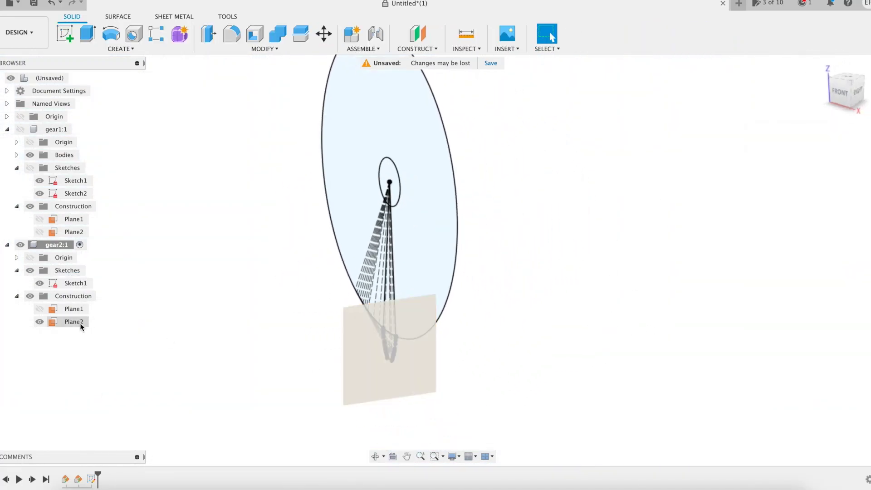
left_click(80, 324)
right_click(374, 382)
left_click(382, 275)
middle_click_drag(500, 274, 522, 231, "shift")
middle_click_drag(522, 231, 488, 291)
key("p")
left_click(393, 171)
left_click(685, 192)
Step: Draw a horizontal axis line of length gear2height from the projected centre point and finish the sketch
type("l")
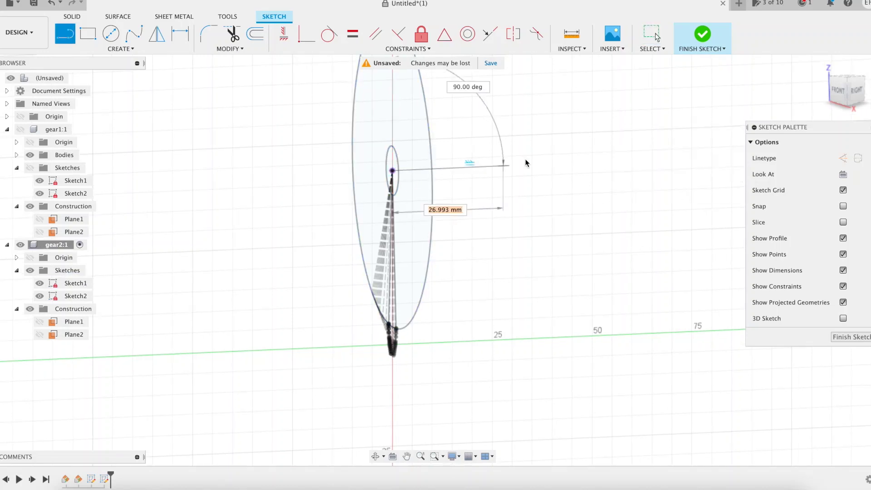
type("gear2height")
key("Return")
left_click(703, 42)
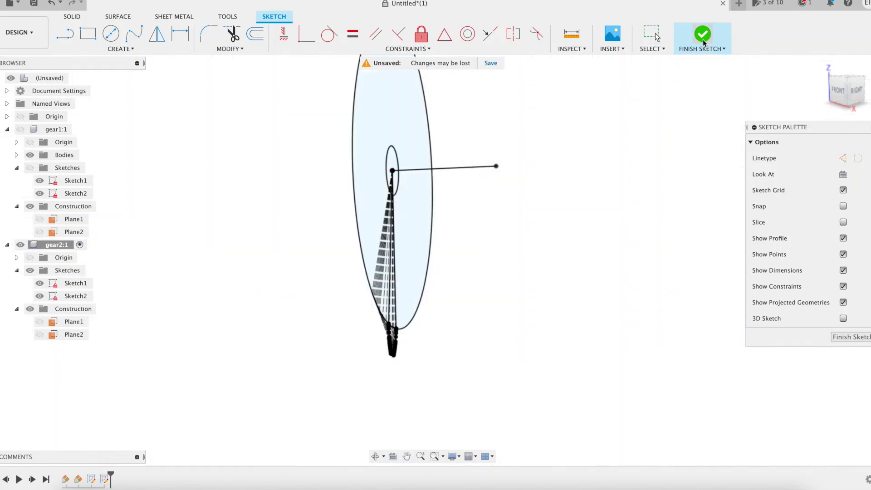
Step: Extrude the root disc around the bore, including the tooth sector inside the root circle, by gear2height as a new body
middle_click_drag(613, 119, 558, 138, "shift")
middle_click_drag(557, 138, 536, 195)
right_click(404, 190)
left_click(407, 236)
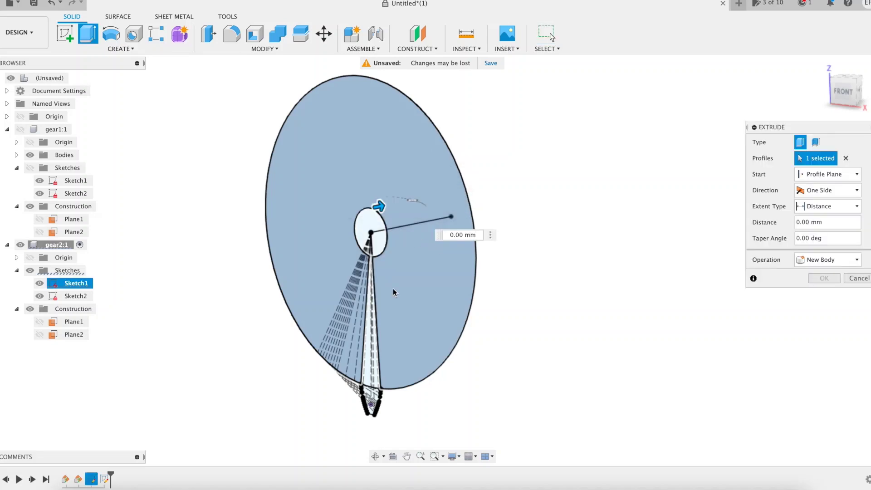
left_click(374, 297)
type("gear2height")
left_click(823, 281)
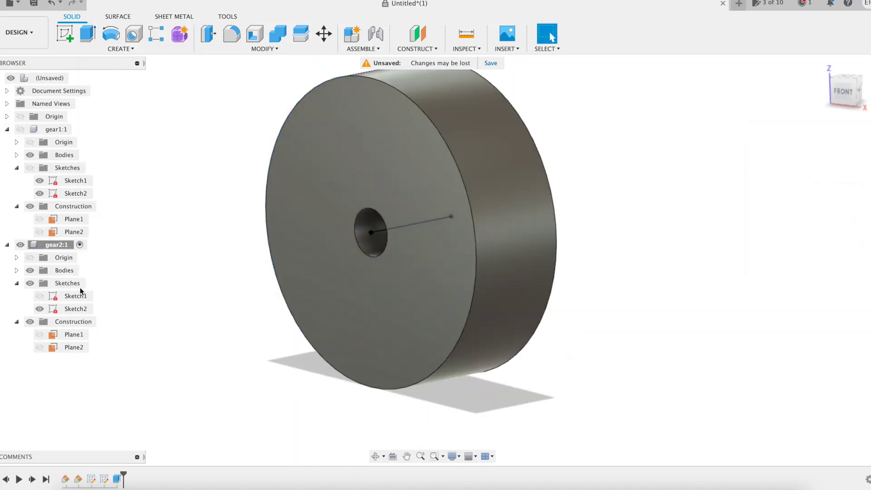
Step: Show Sketch1 and sweep the tooth profile along the axis line with twist angle beta_twist2, joined to the gear body
left_click(40, 297)
middle_click_drag(203, 294, 234, 273, "shift")
left_click(121, 49)
left_click(84, 131)
scroll(364, 383, "up", 5)
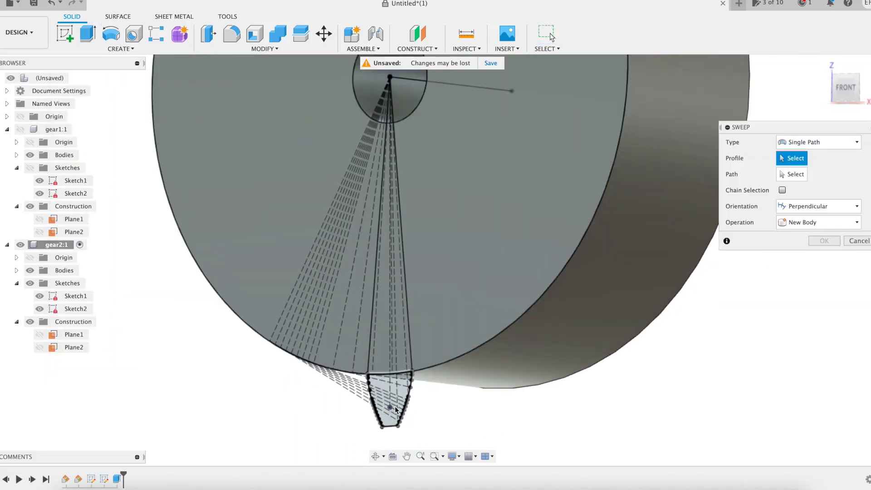
left_click(395, 407)
left_click(486, 90)
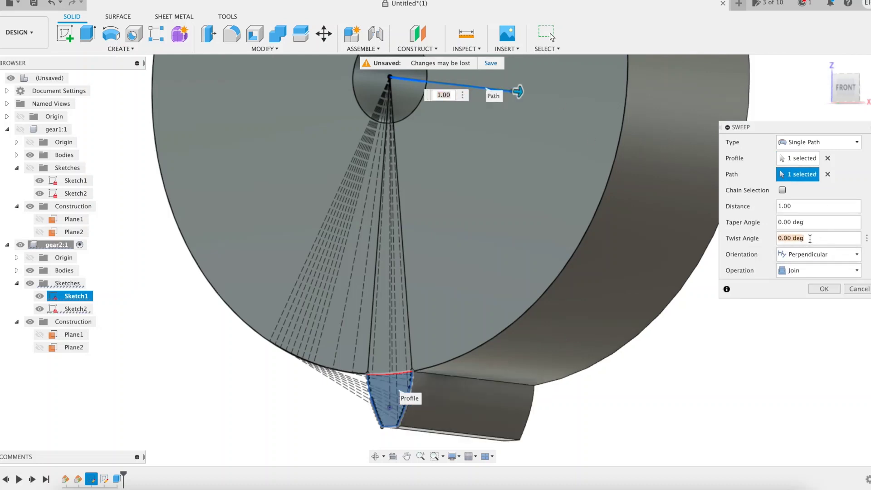
type("beta_twist2")
left_click(824, 289)
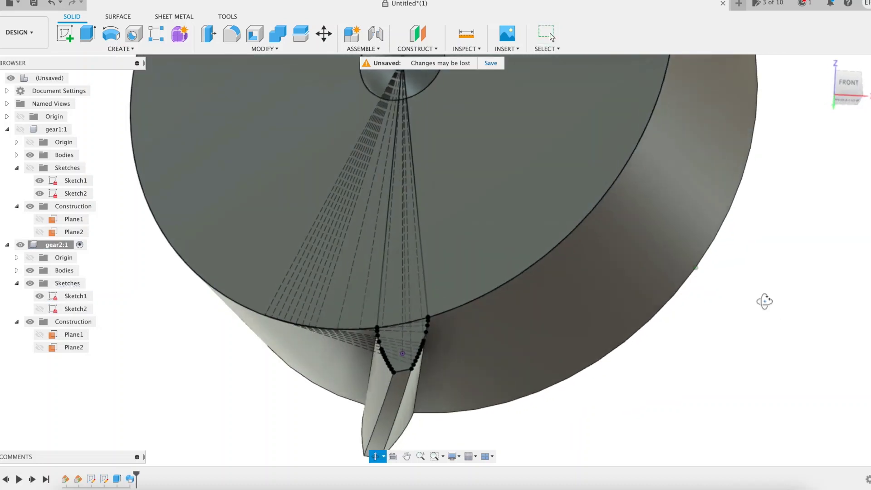
Step: Apply an all-edges rule fillet with radius rfillet to the gear body's outer cylindrical face at the tooth root
key("f")
left_click(568, 303)
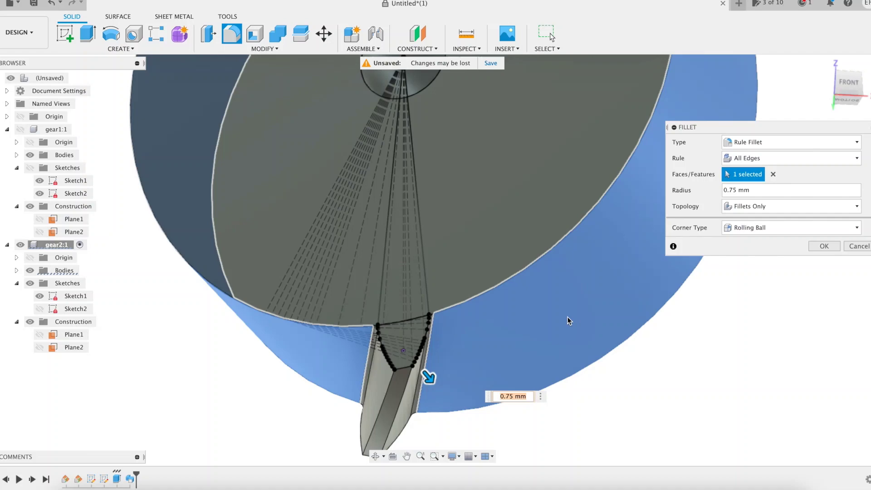
type("rfillet")
left_click(825, 246)
Step: Create a full circular pattern of the tooth sweep and root fillet about gear2's axis line, using its tooth-count parameter as the quantity
left_click(120, 49)
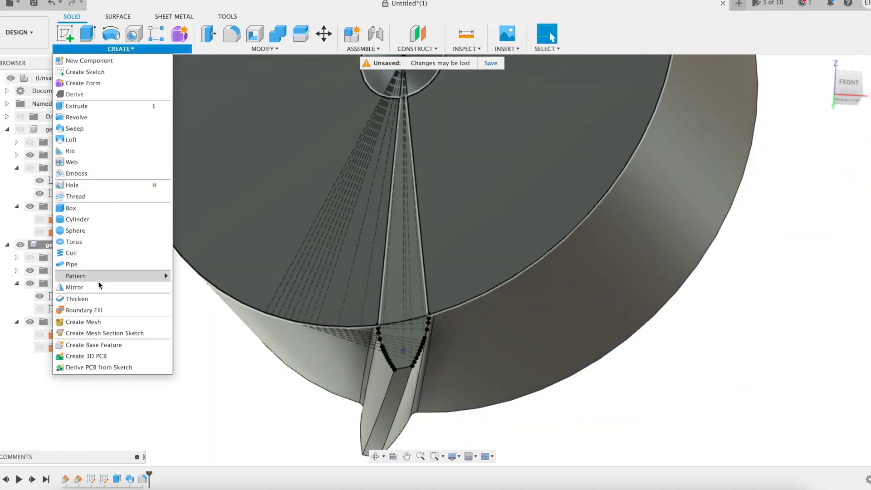
left_click(214, 288)
left_click(130, 479)
left_click(142, 480)
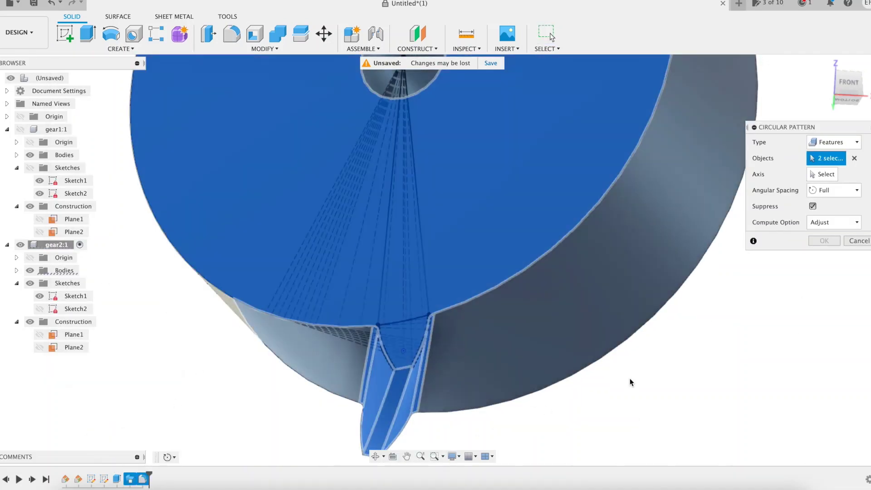
left_click(823, 174)
scroll(754, 261, "down", 3)
middle_click_drag(723, 264, 671, 333)
left_click(40, 309)
left_click(475, 221)
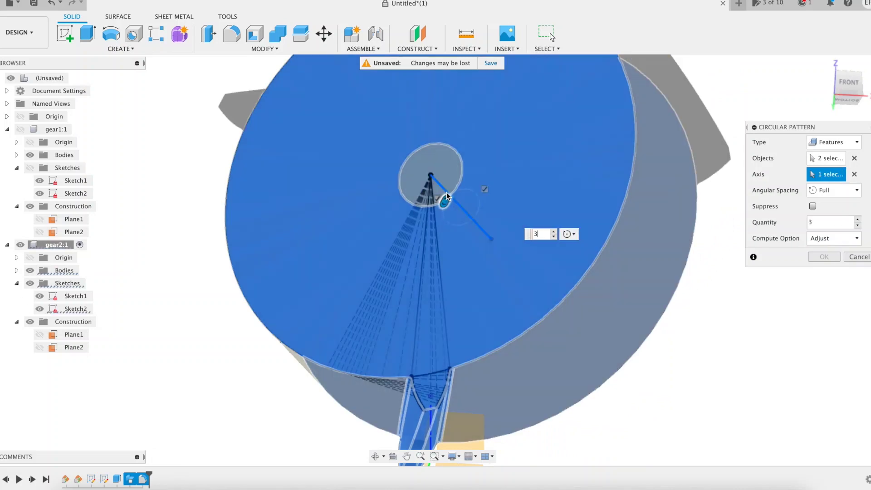
type("z")
left_click(574, 272)
key("Return")
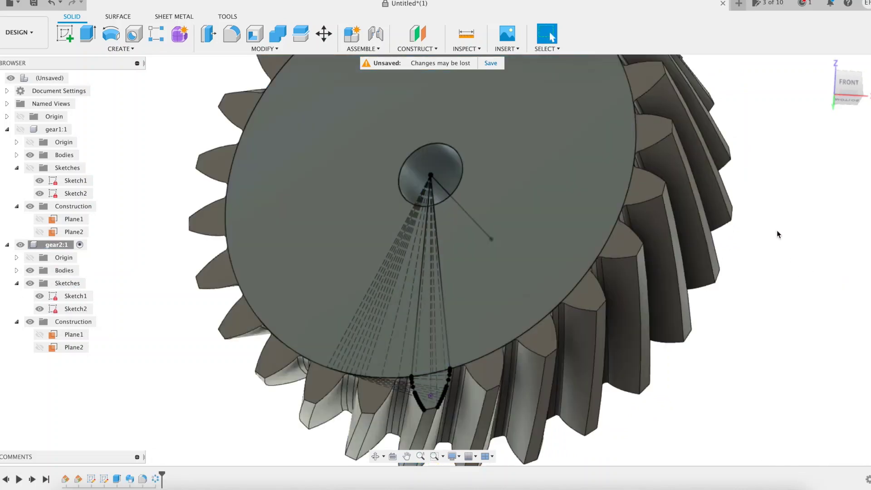
Step: Activate the top-level component and show gear1 together with gear2
right_click(50, 79)
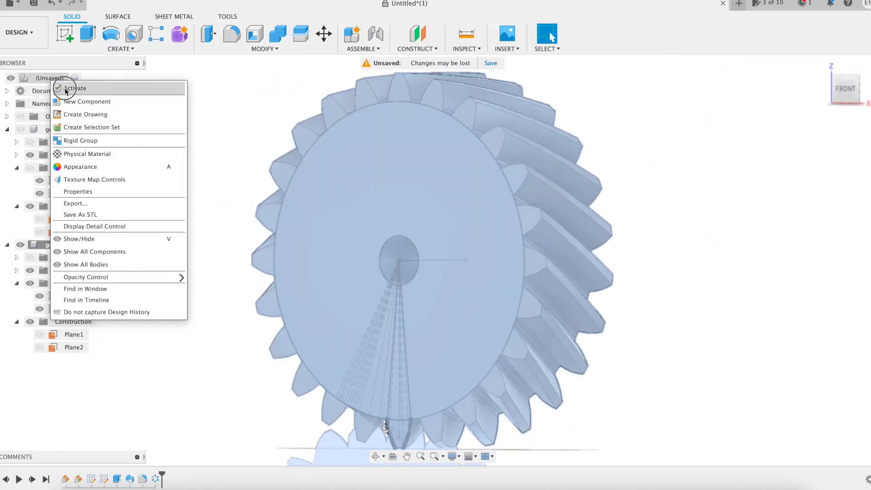
left_click(64, 88)
left_click(20, 129)
middle_click(606, 309)
middle_click(606, 310)
left_click(606, 309)
middle_click_drag(611, 308, 662, 263, "shift")
Step: Hide gear2's sketches and turn on component colour cycling to tell the two gears apart
key("Escape")
left_click(30, 283)
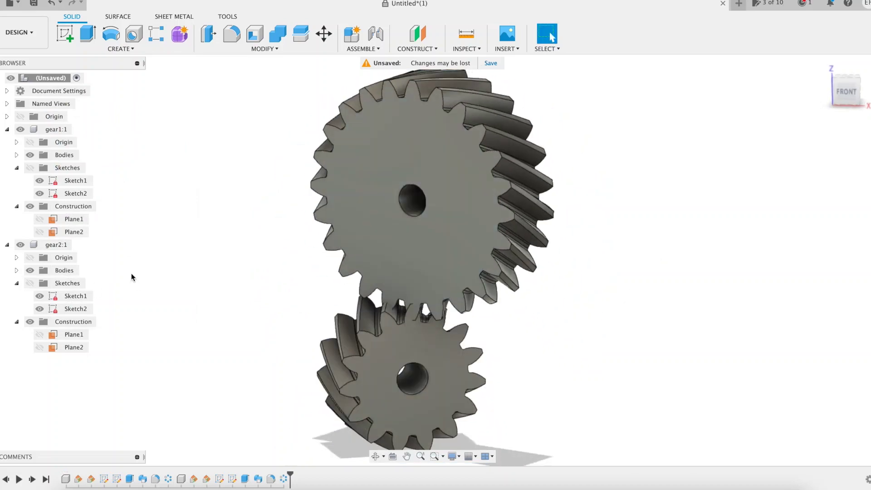
key("shift+n")
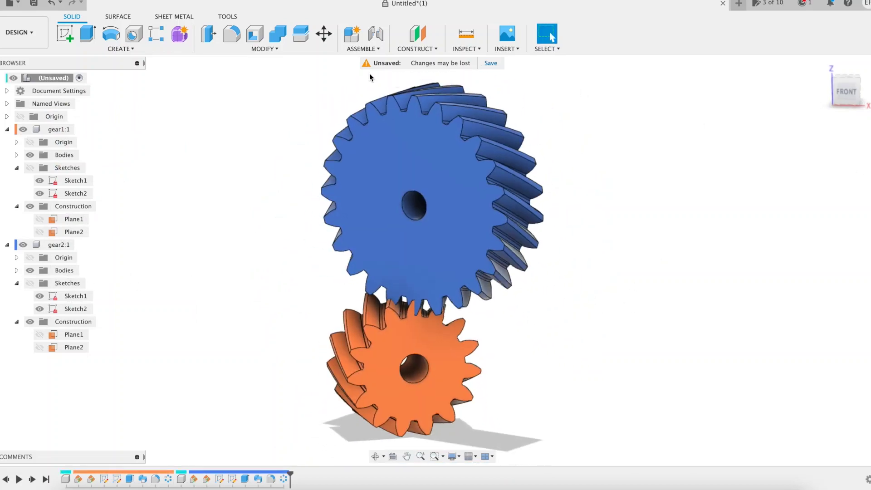
Step: Activate the gear1 component and show its sketches
left_click(82, 130)
left_click(30, 168)
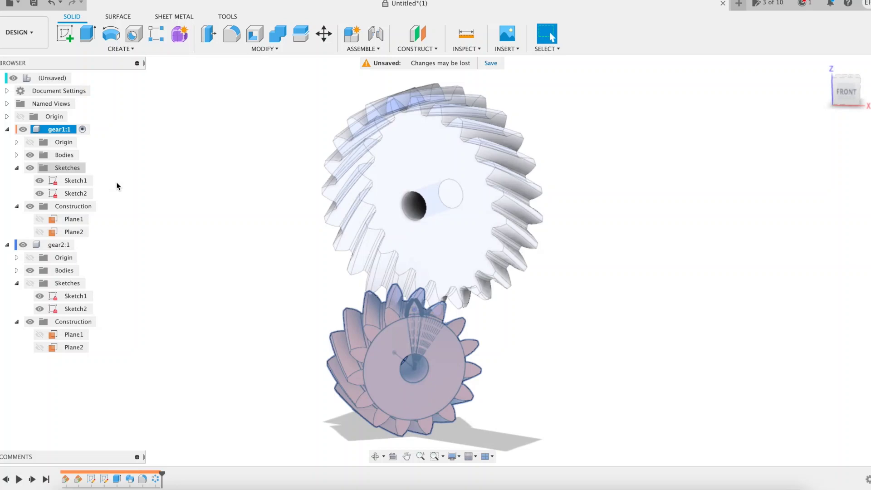
middle_click_drag(277, 248, 241, 245, "shift")
middle_click_drag(588, 285, 568, 267, "shift")
Step: Move the gear1 body along its sketched axis line by a distance of -Gthickness1 / 2
key("m")
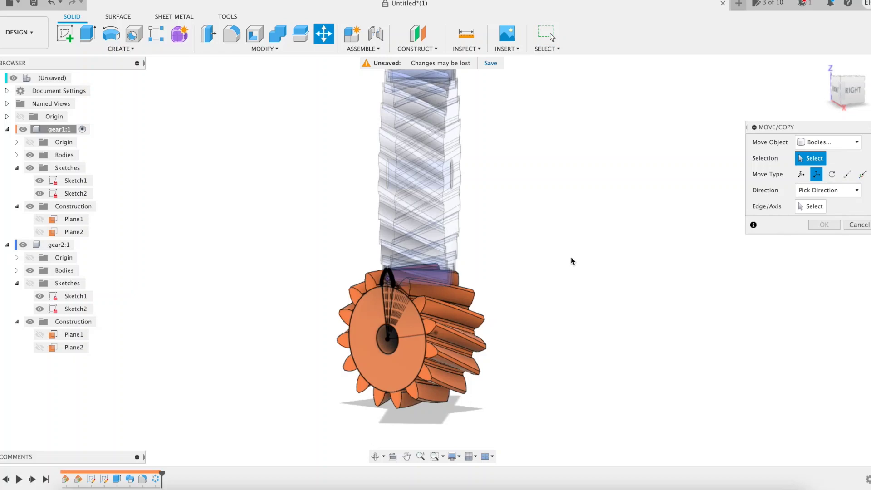
left_click(456, 352)
left_click(817, 209)
left_click(410, 339)
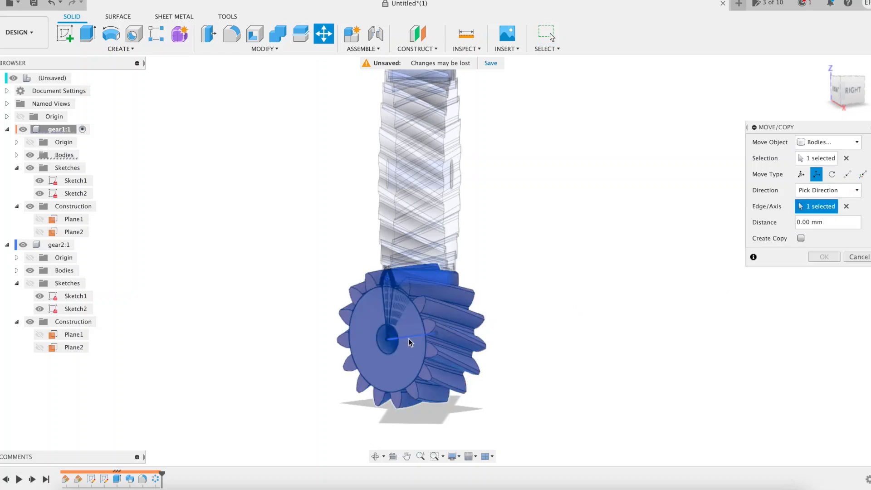
left_click_drag(409, 339, 380, 339)
middle_click_drag(581, 353, 554, 362, "shift")
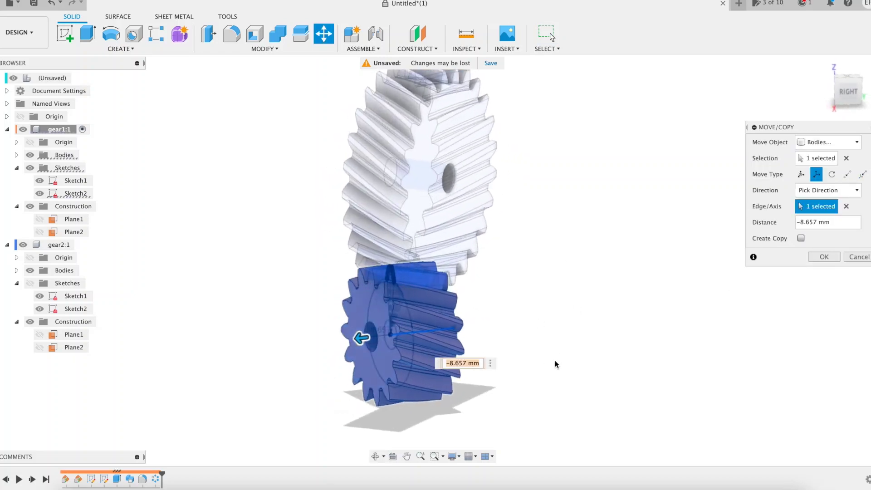
type("-gth")
key("Return")
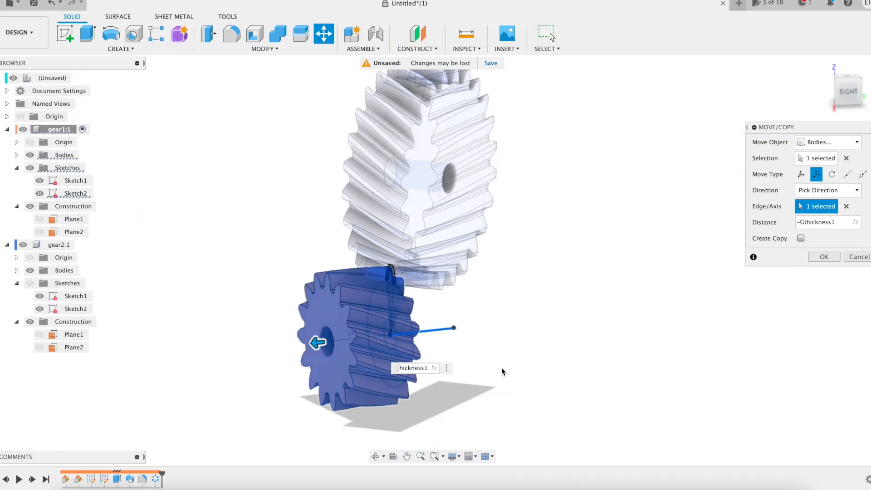
type("/2")
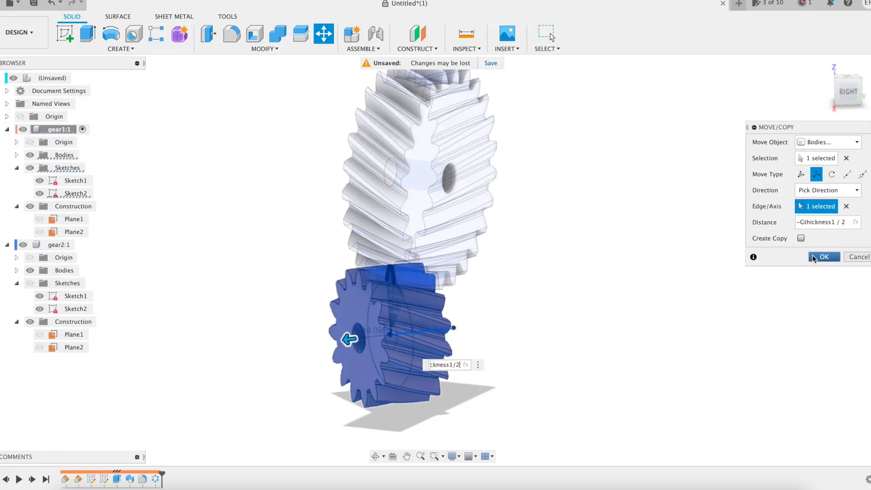
left_click(814, 257)
Step: Rotate the gear1 body about its sketched axis line by an angle of -beta_twist1/2+90/Z1
key("m")
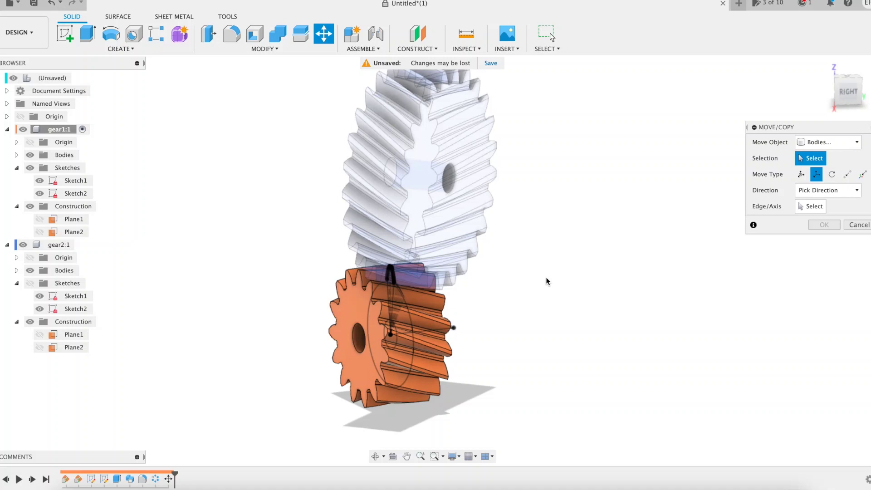
left_click(429, 326)
left_click(832, 176)
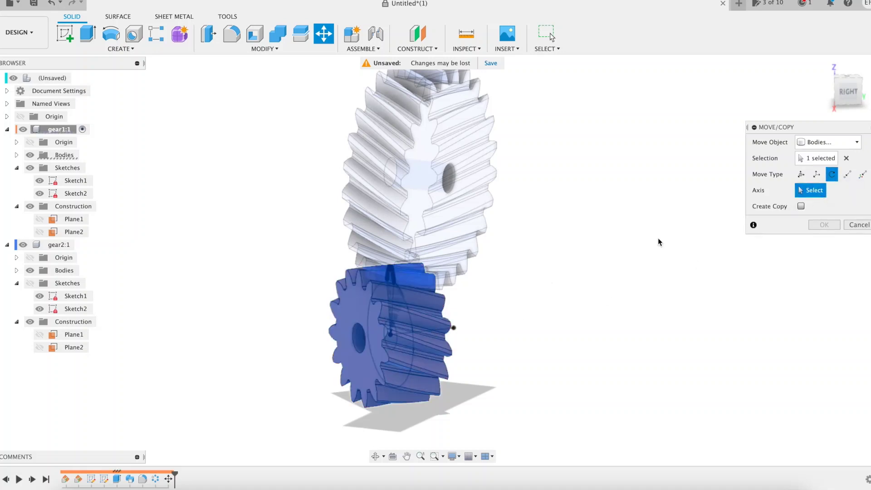
middle_click_drag(631, 248, 666, 255, "shift")
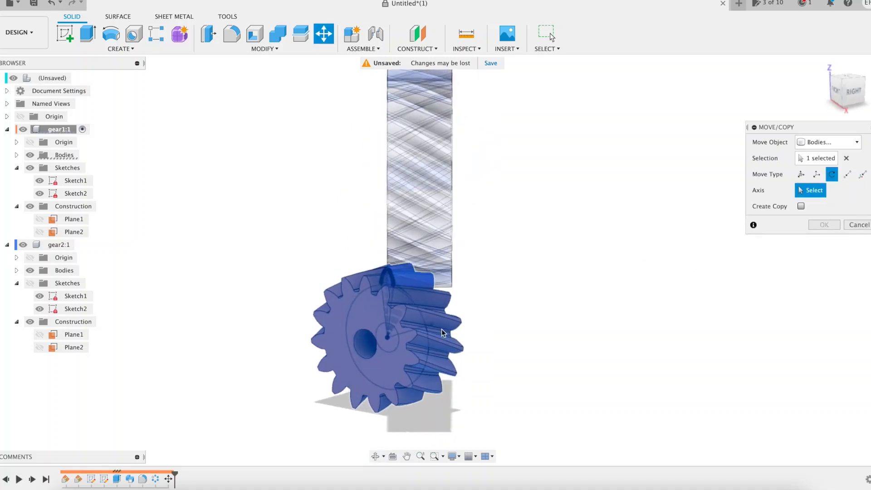
left_click(408, 334)
middle_click_drag(491, 295, 599, 271, "shift")
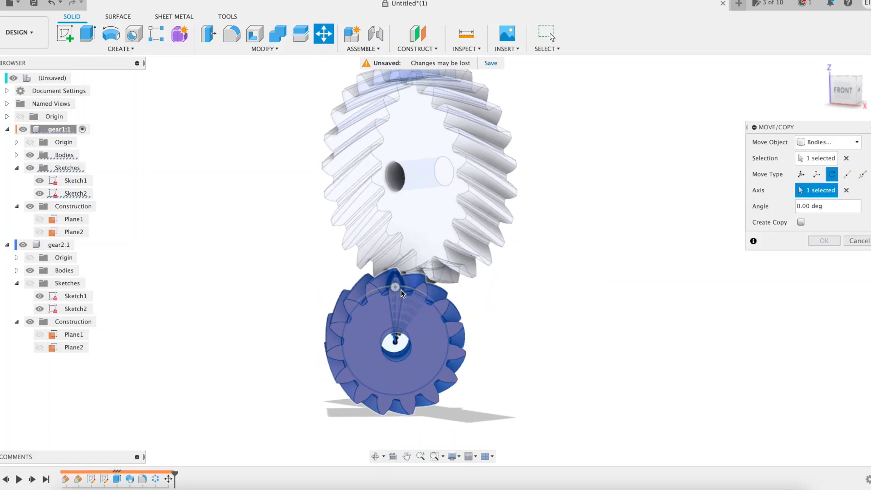
left_click_drag(401, 293, 392, 290)
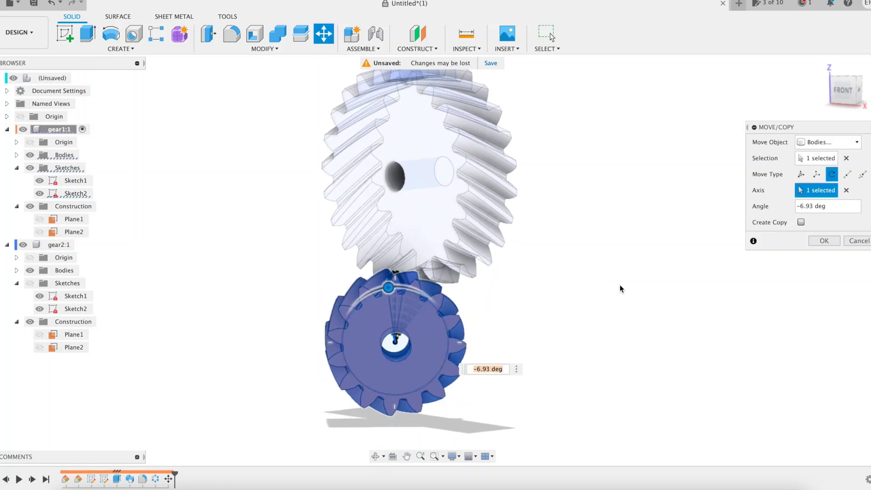
type("be")
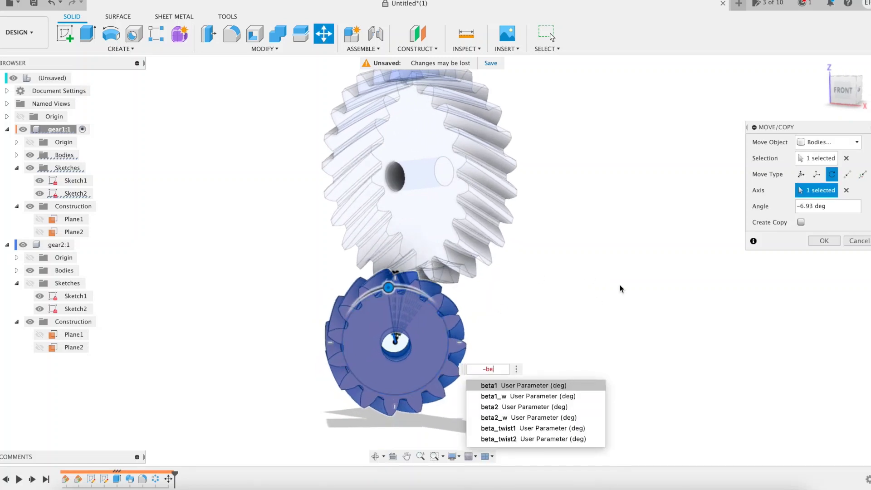
left_click(565, 428)
type("/")
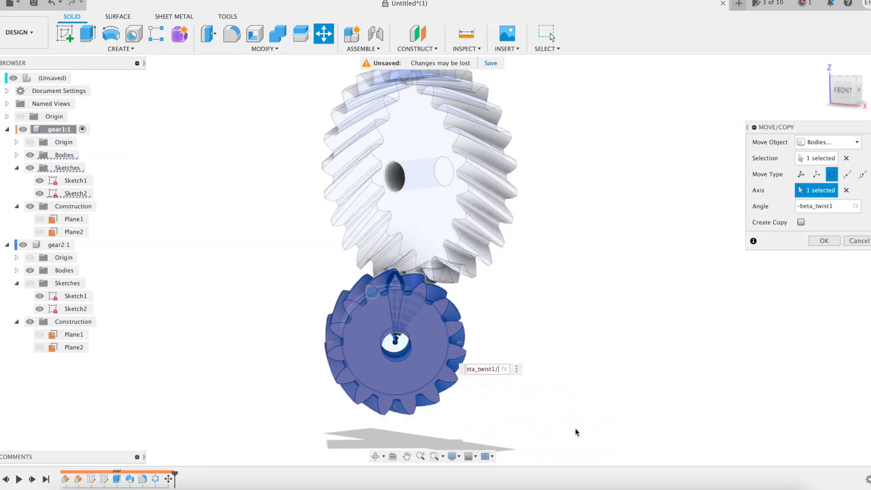
type("2")
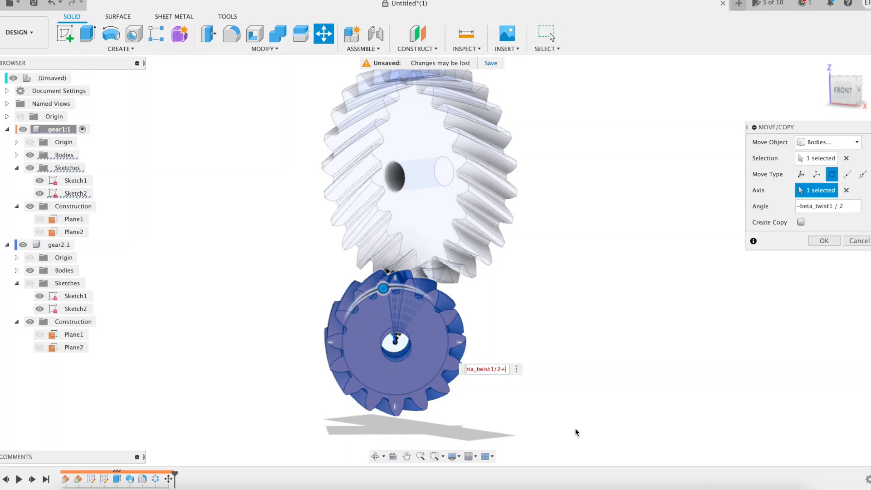
type("+90/Z1")
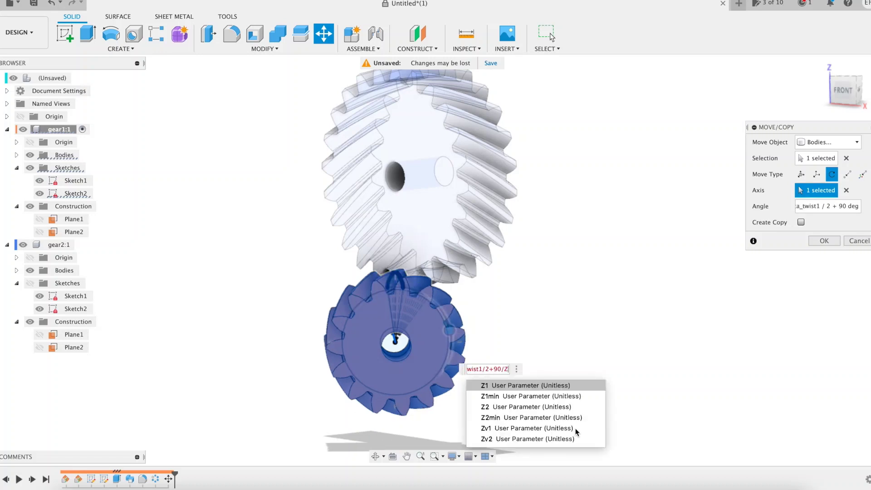
left_click(827, 247)
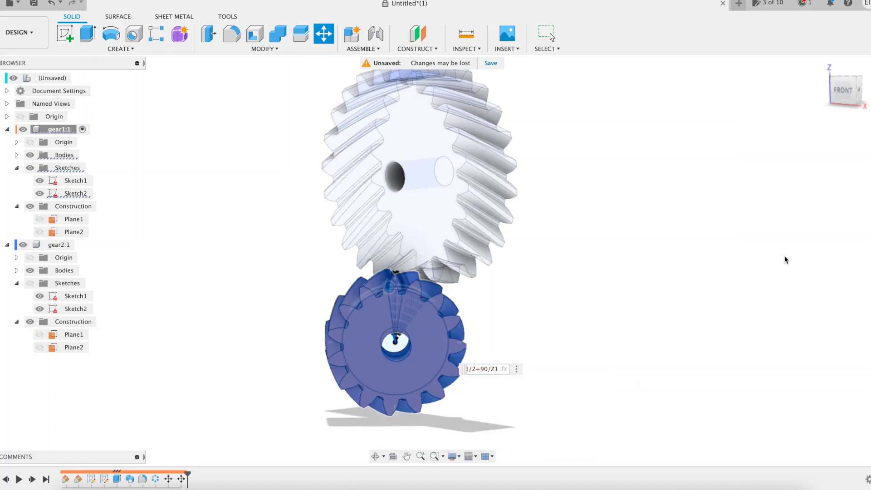
Step: Activate gear2 with its sketches shown and move its body along its axis line by -Gthickness2 / 2
middle_click_drag(705, 253, 669, 263, "shift")
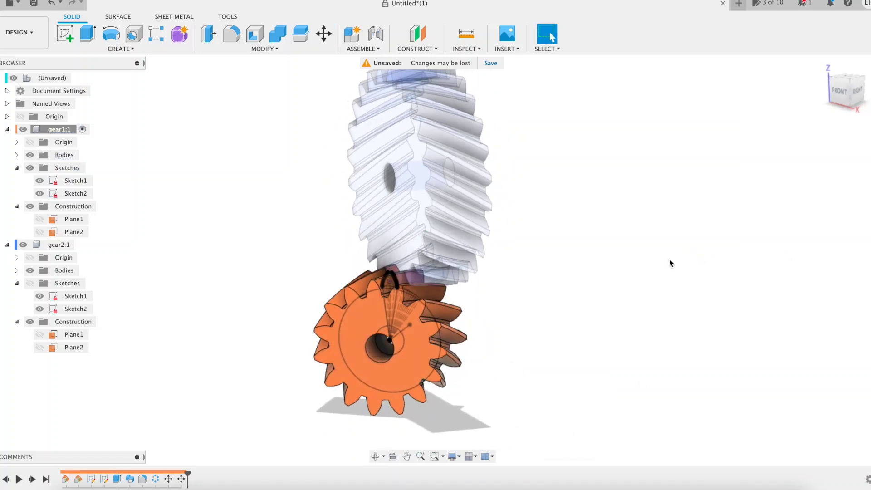
left_click(83, 245)
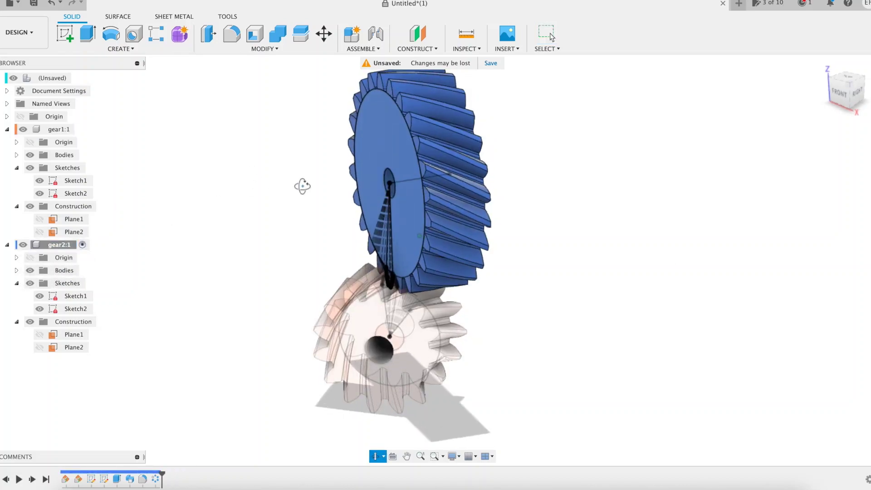
key("m")
left_click(460, 175)
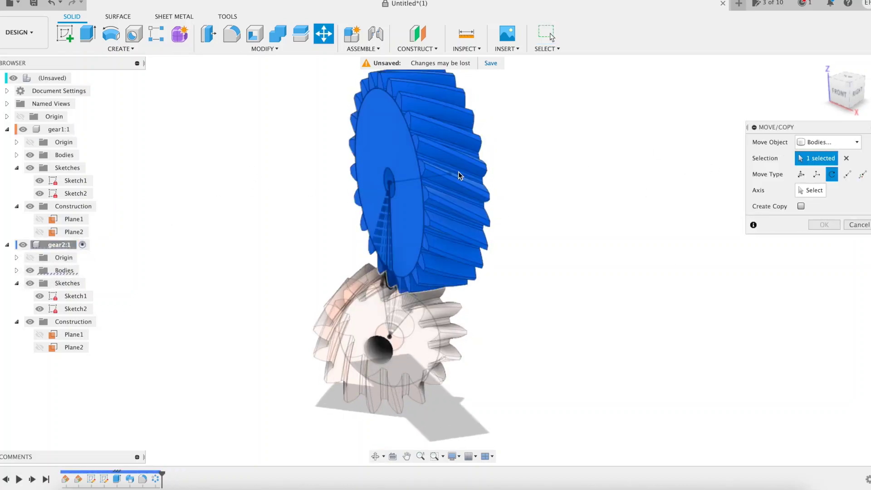
left_click(813, 191)
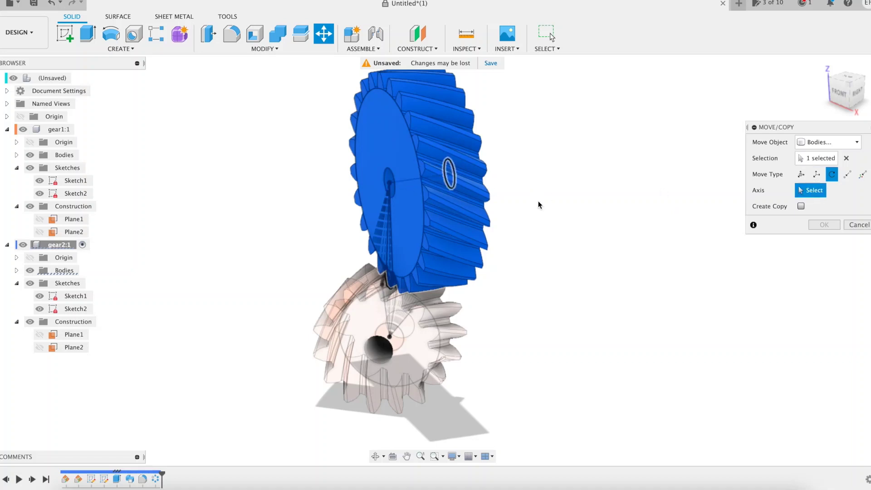
left_click(817, 175)
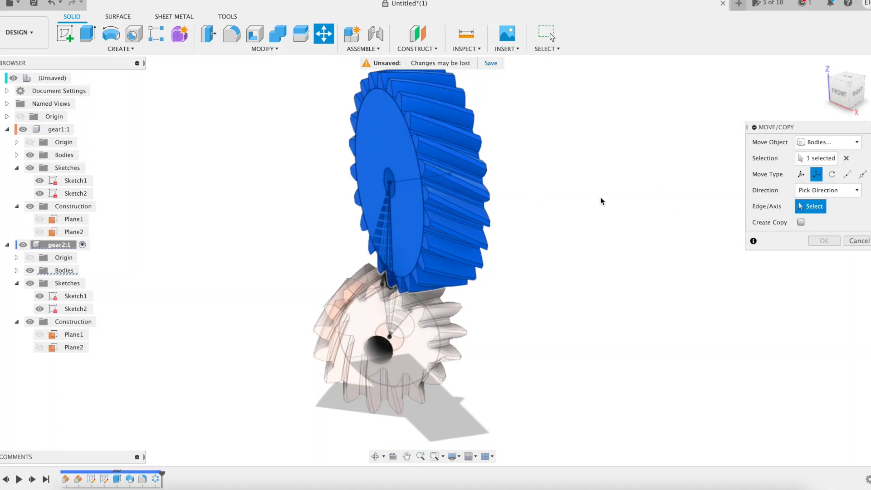
left_click(408, 179)
left_click_drag(407, 179, 427, 182)
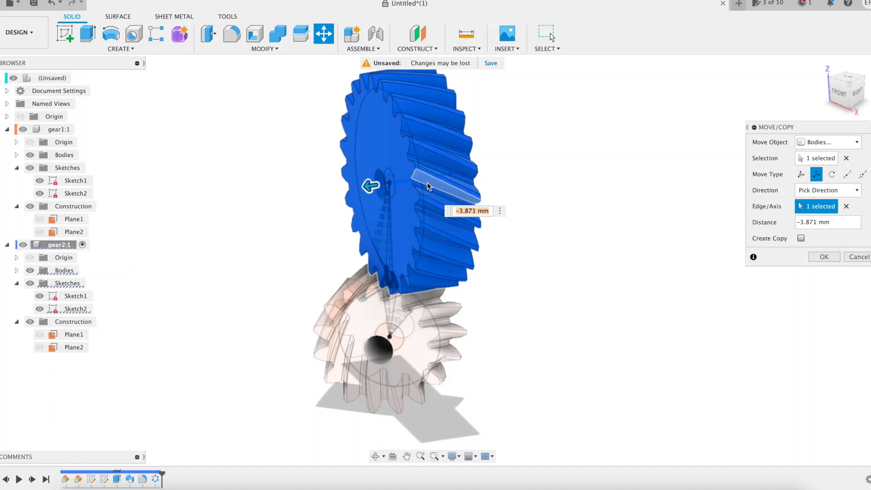
type("-Gth")
key("Down")
key("Return")
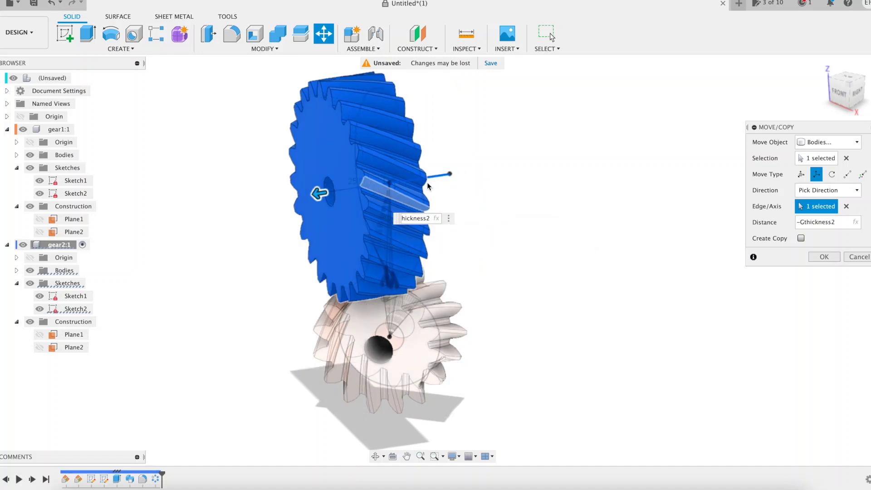
type("/ 2")
left_click(824, 257)
Step: Rotate the gear2 body about its sketched axis line by an angle of -beta_twist2/2+90/Z2
middle_click_drag(654, 271, 715, 268, "shift")
key("m")
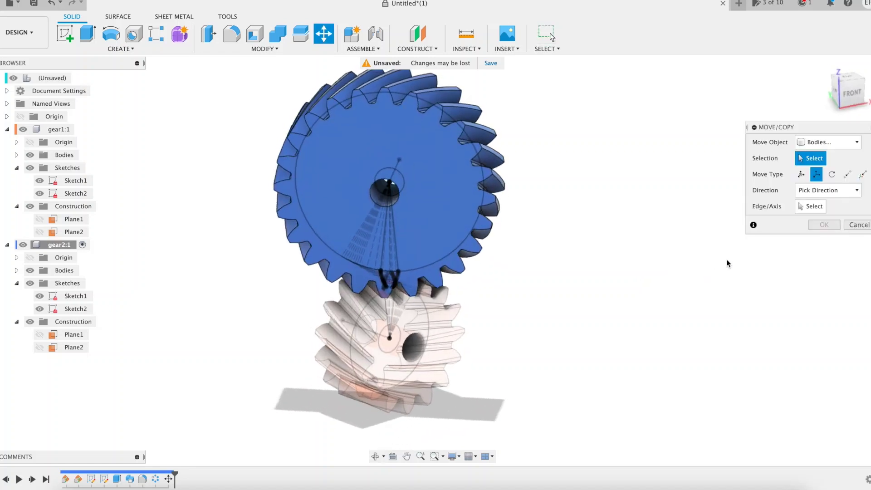
left_click(832, 174)
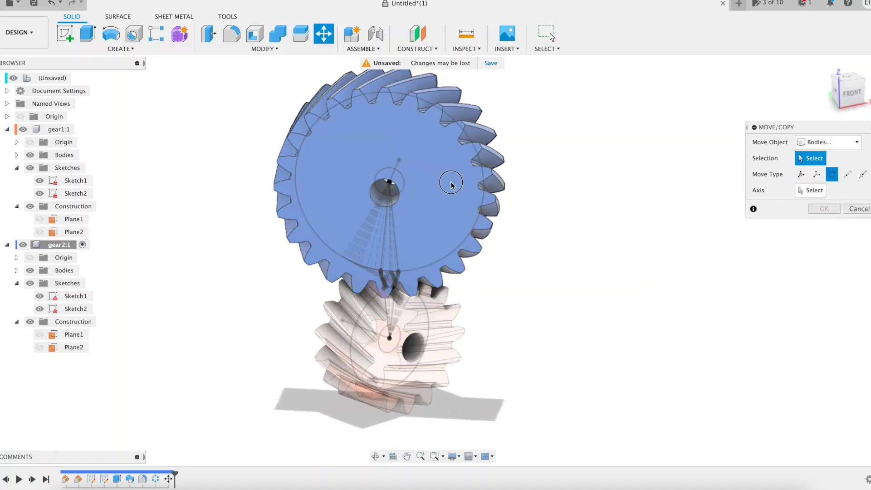
left_click(451, 184)
left_click(398, 166)
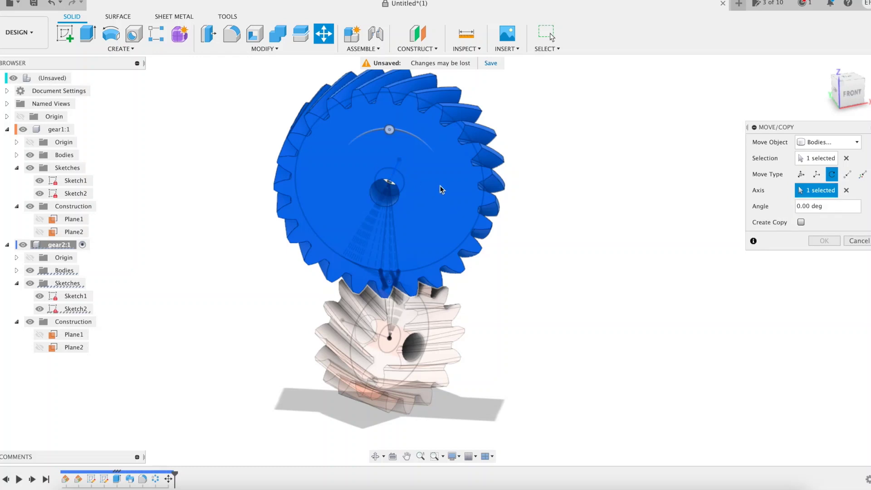
left_click_drag(389, 130, 385, 132)
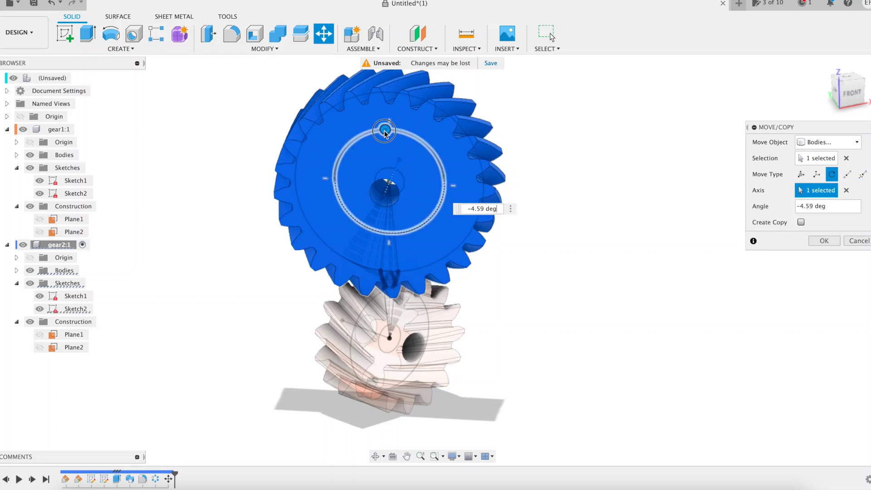
type("-beta")
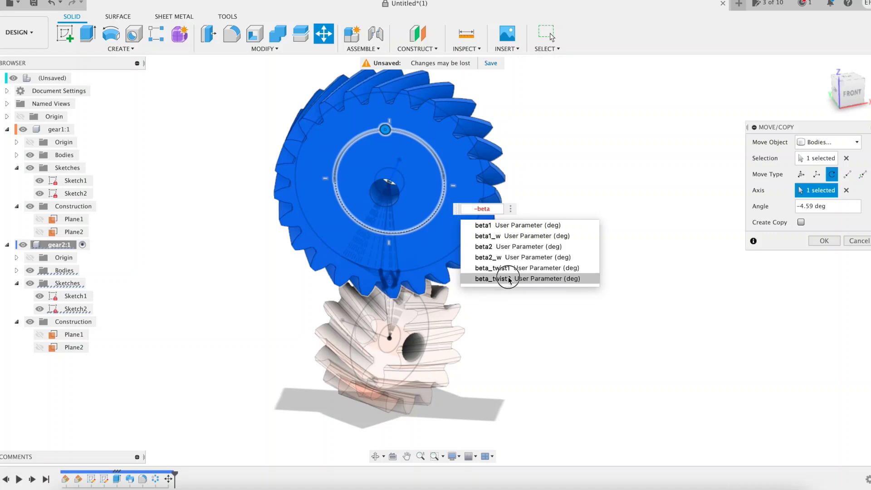
left_click(509, 279)
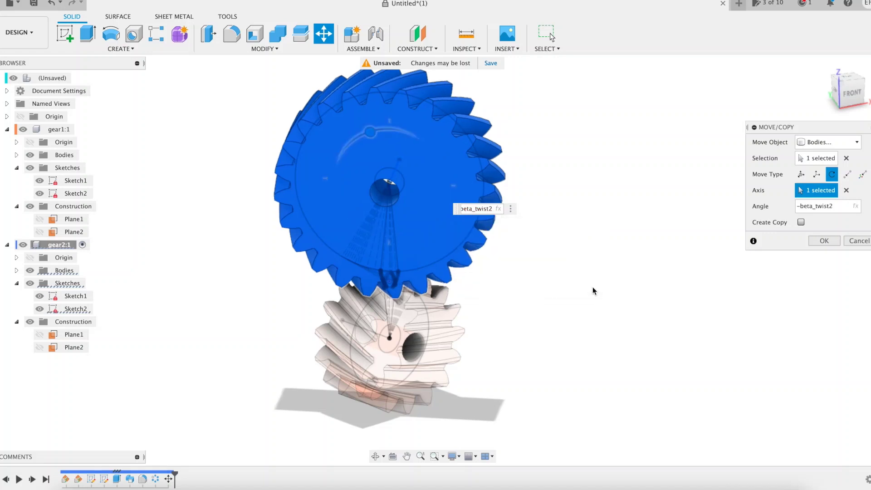
type("/2+90")
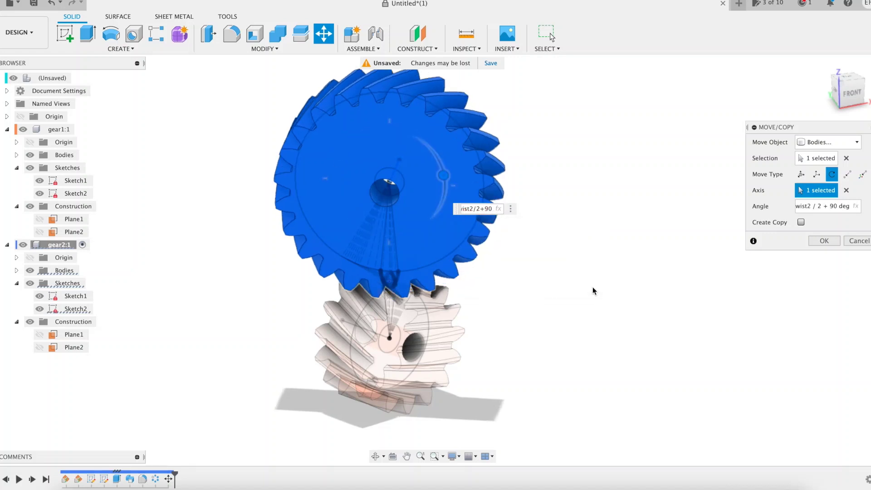
type("/Z")
left_click(545, 249)
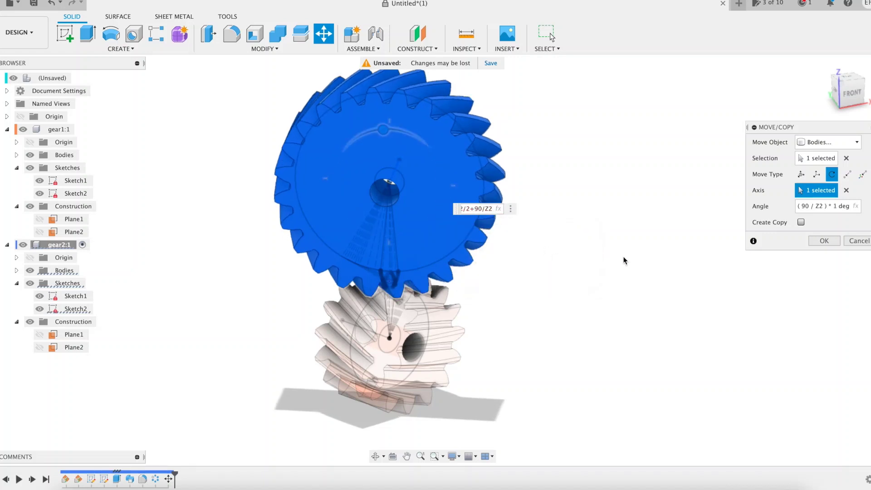
middle_click_drag(624, 258, 602, 236, "shift")
left_click(835, 244)
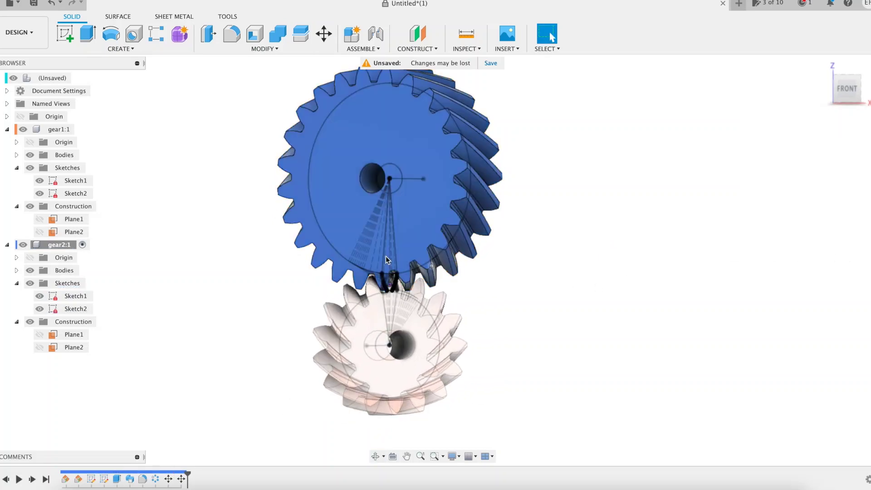
Step: Activate the top-level component and hide the sketches of both gears to inspect the tooth mesh
left_click(77, 79)
scroll(499, 315, "up", 4)
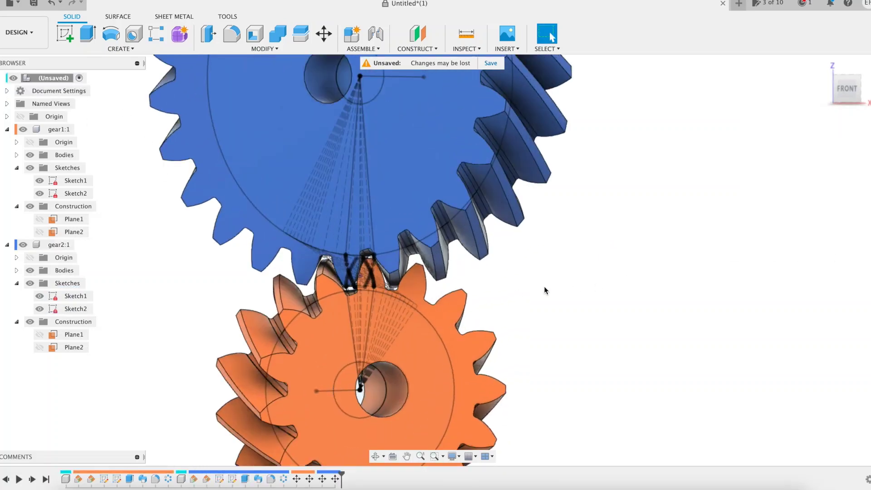
left_click(27, 167)
left_click(30, 284)
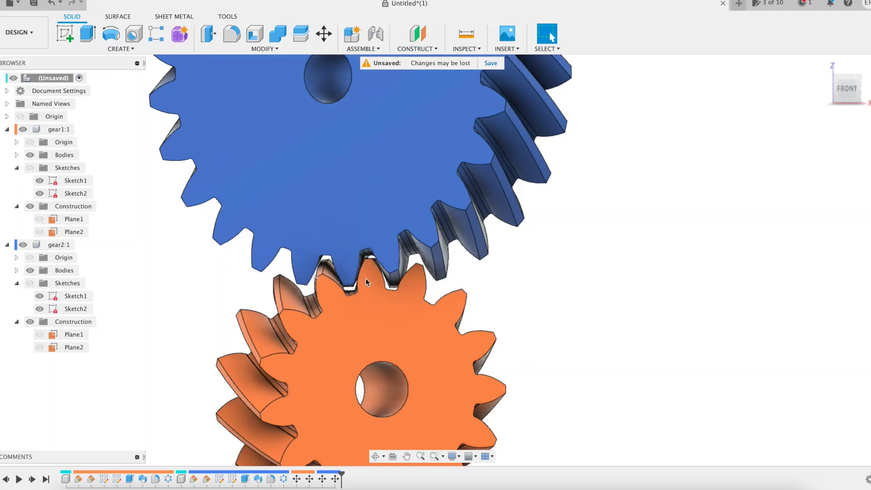
mouse_move(542, 285)
middle_mouse_down("shift")
mouse_move(536, 278)
mouse_move(539, 291)
mouse_move(563, 288)
mouse_move(463, 272)
middle_mouse_up("shift")
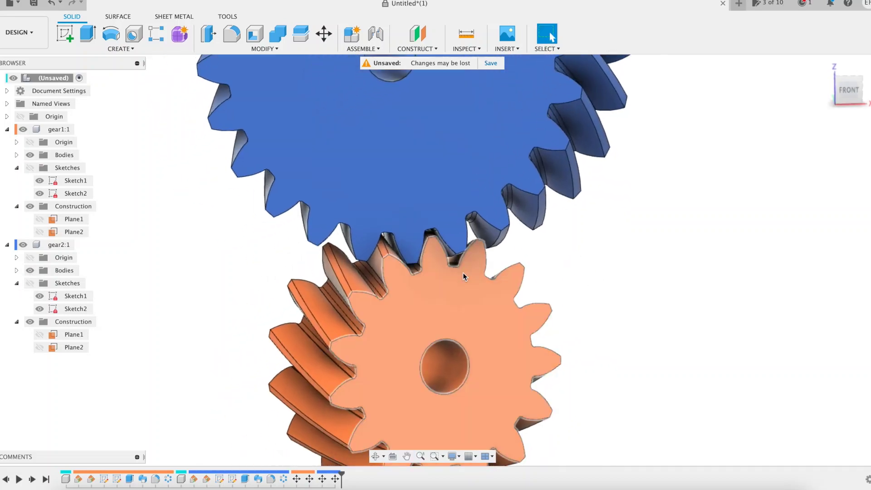
Step: Examine the tooth mesh between gear1 and gear2 from the front and back faces
scroll(463, 273, "up", 3)
left_click(554, 54)
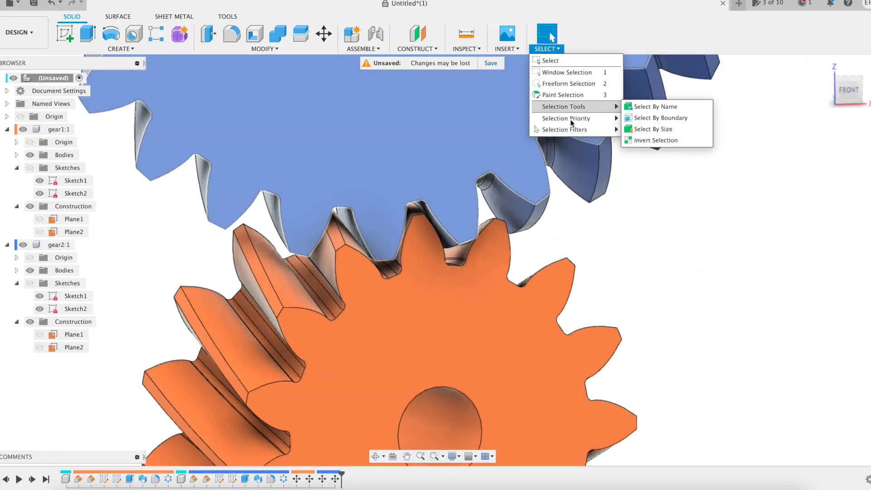
mouse_move(587, 130)
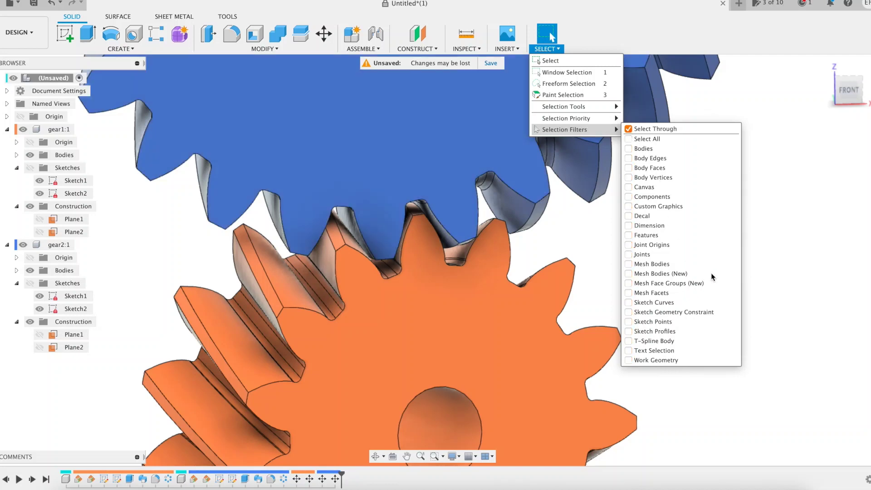
middle_click_drag(712, 274, 735, 257, "shift")
scroll(512, 246, "down", 4)
middle_click_drag(669, 245, 540, 219, "shift")
middle_click_drag(715, 258, 540, 265)
scroll(432, 224, "up", 3)
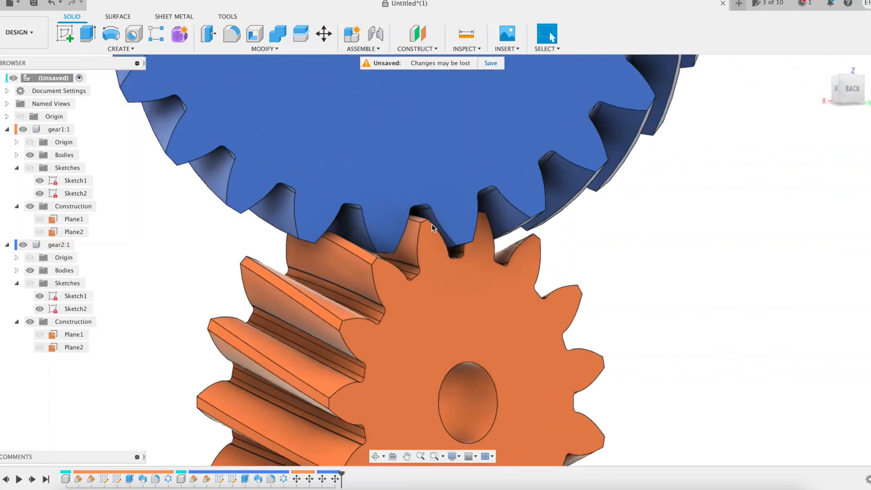
middle_click_drag(520, 236, 672, 244, "shift")
middle_click_drag(671, 244, 509, 258)
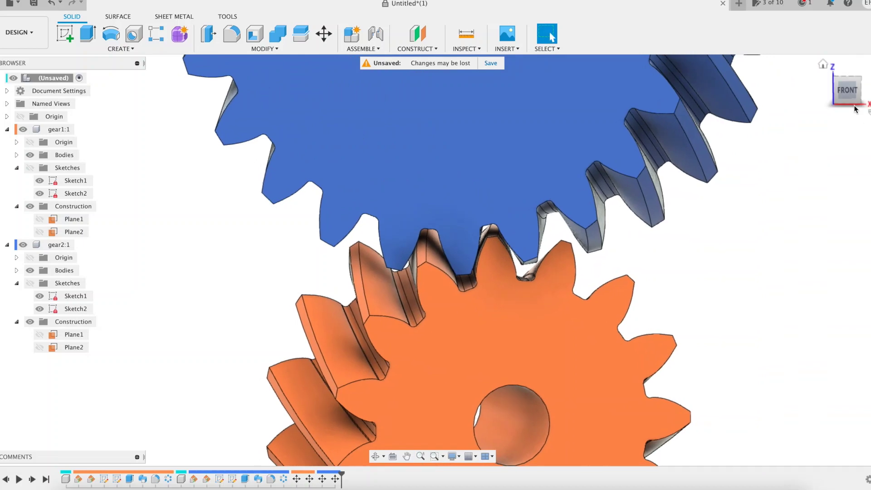
left_click(849, 93)
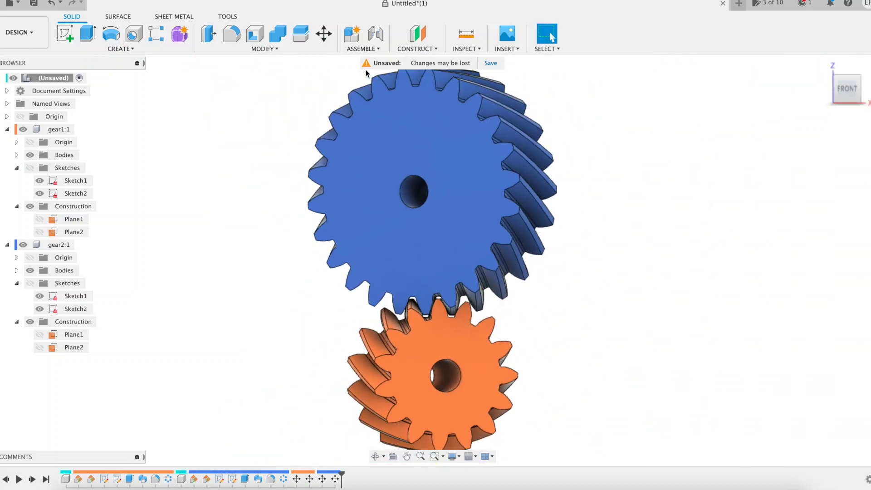
Step: Open the parameters list and review the favorite and user parameters that drive both gears
left_click(275, 49)
left_click(259, 265)
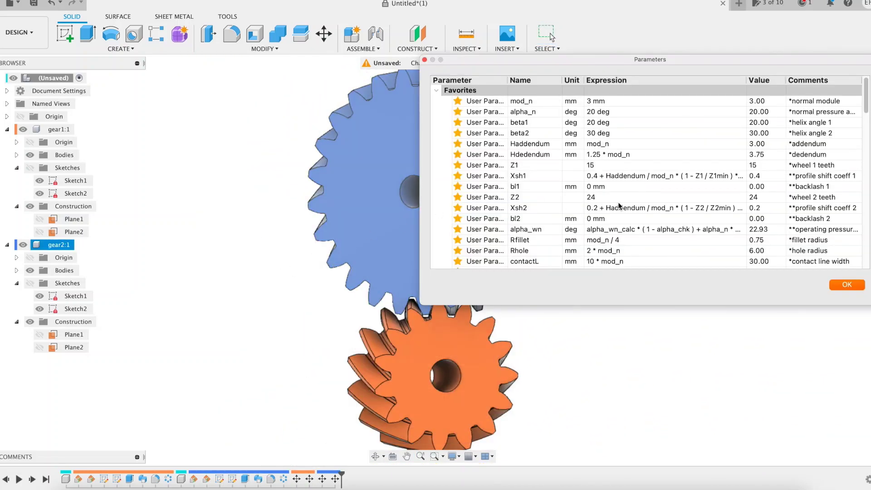
scroll(620, 206, "down", 3)
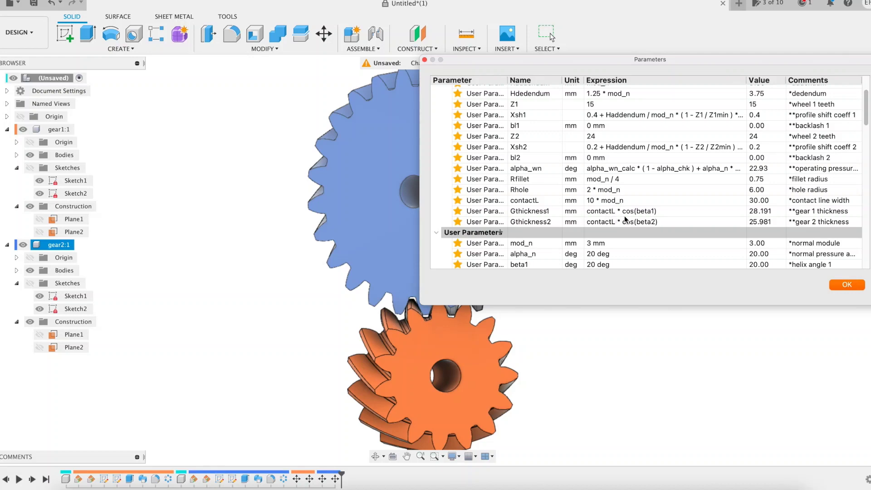
scroll(625, 219, "up", 3)
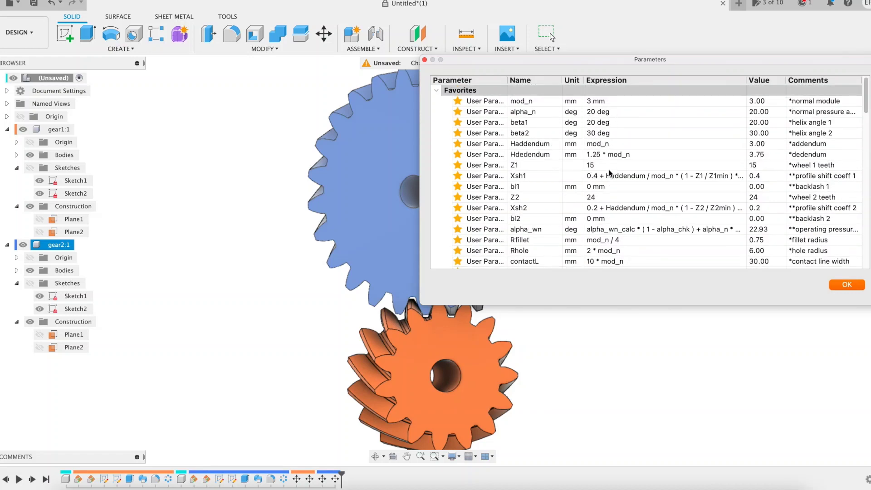
scroll(608, 173, "down", 5)
scroll(561, 184, "down", 2)
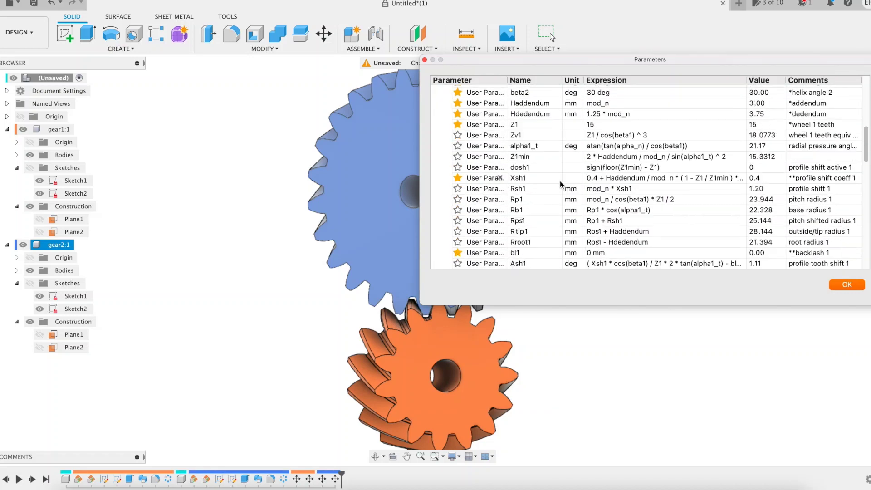
scroll(500, 202, "down", 4)
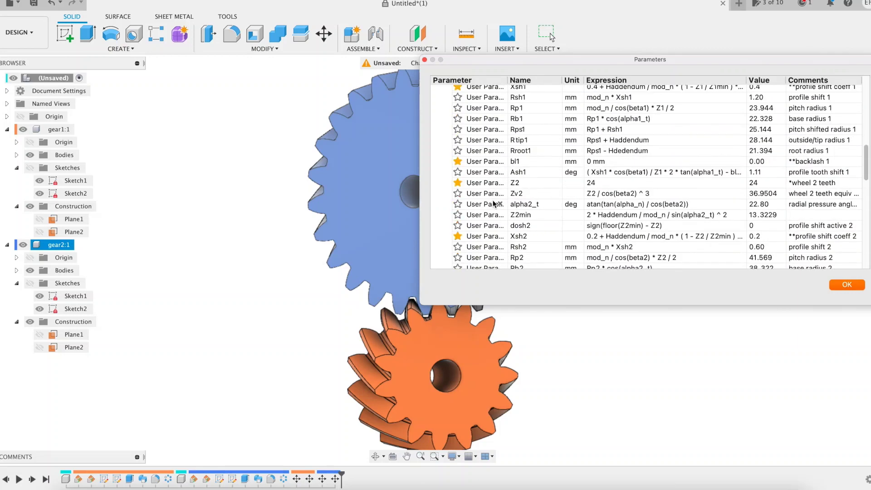
scroll(493, 204, "down", 8)
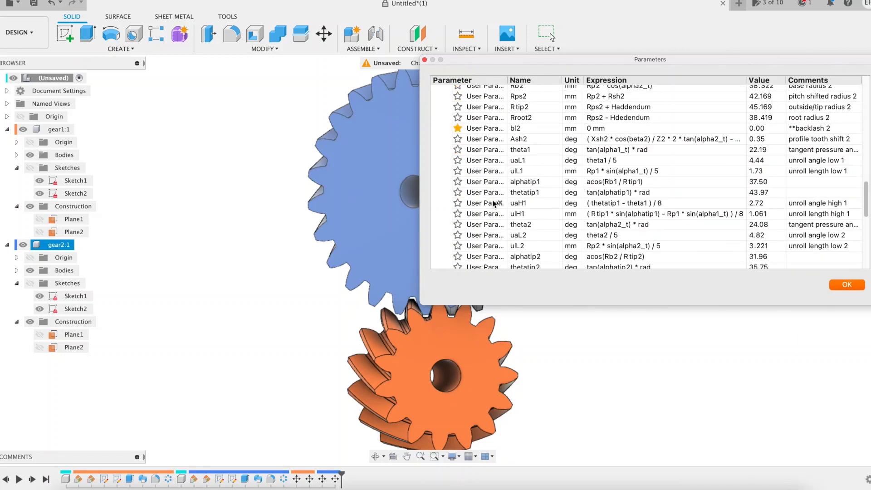
scroll(493, 203, "down", 7)
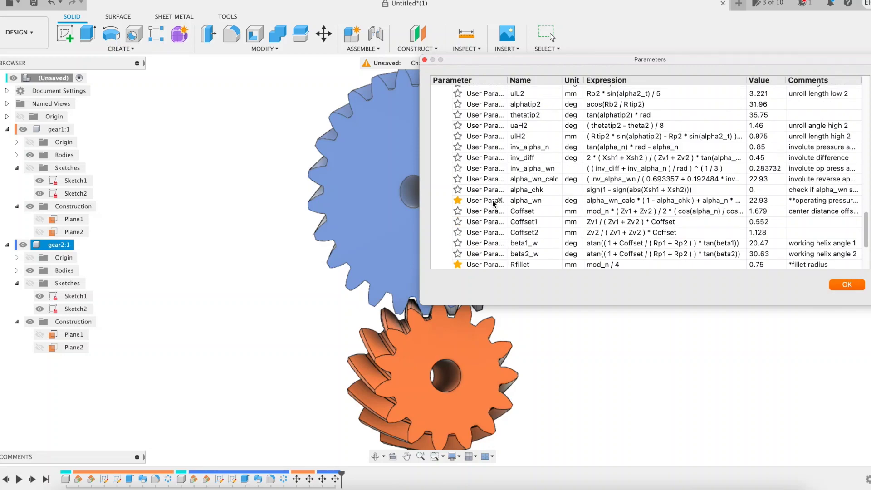
scroll(493, 202, "down", 4)
scroll(490, 204, "up", 20)
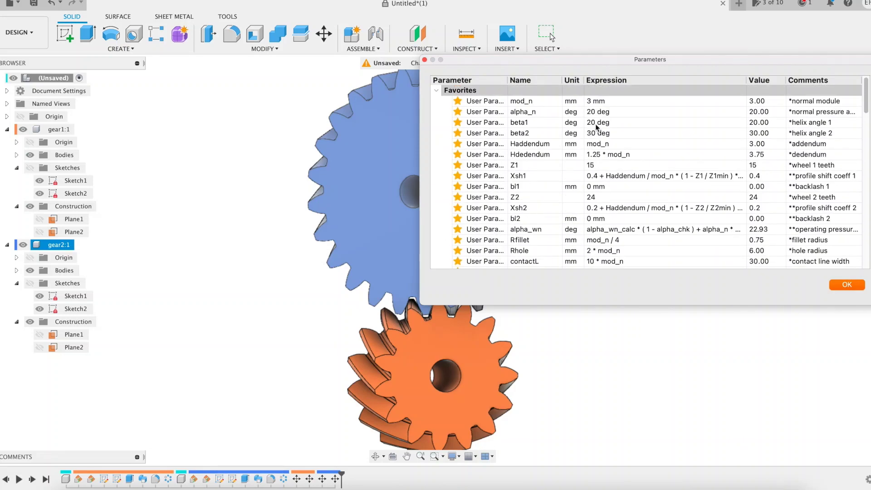
Step: Remove the added constants from the Xsh1 and Xsh2 profile shift expressions, so each starts with Haddendum / mod_n
left_click(601, 176)
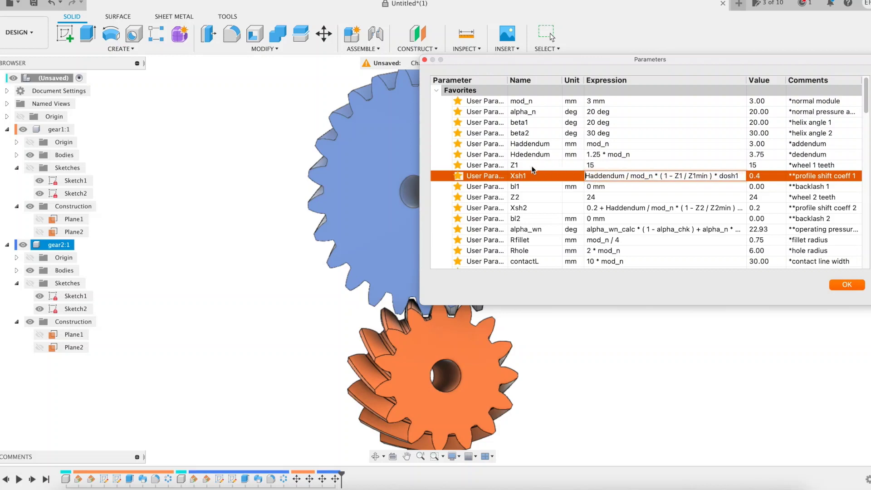
left_click(603, 209)
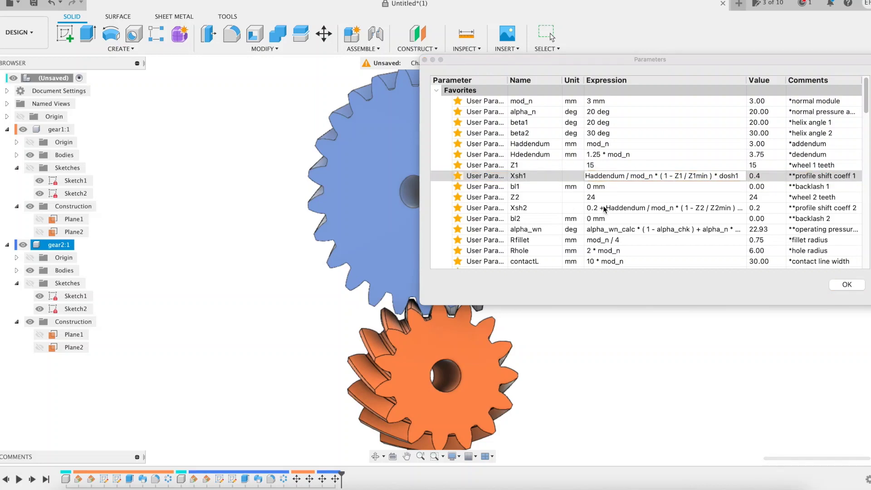
left_click(607, 208)
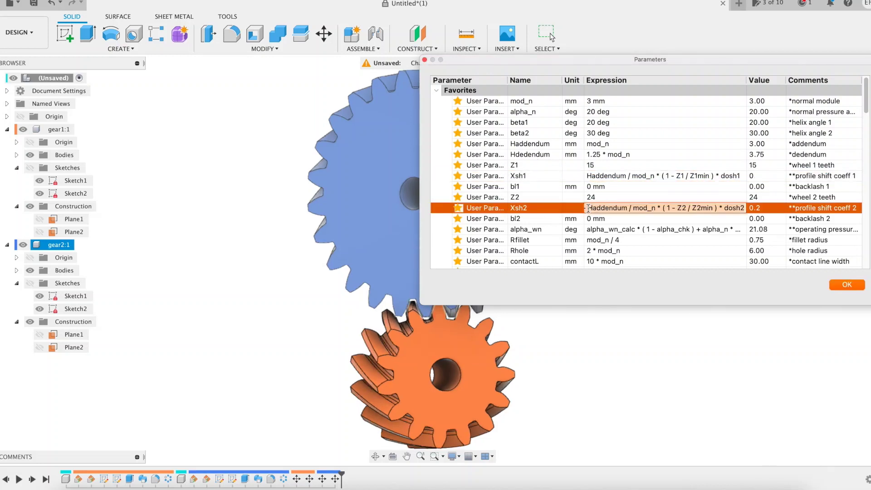
left_click_drag(588, 208, 553, 209)
key("BackSpace")
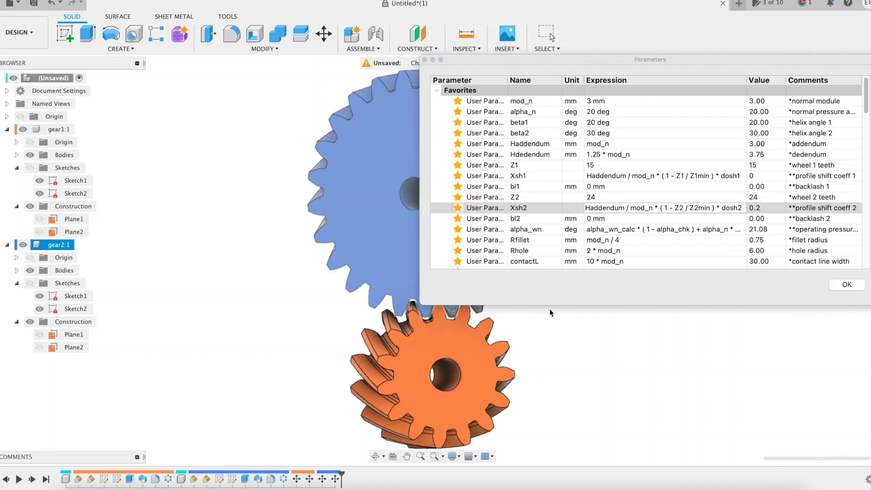
key("Return")
middle_click_drag(555, 317, 419, 318)
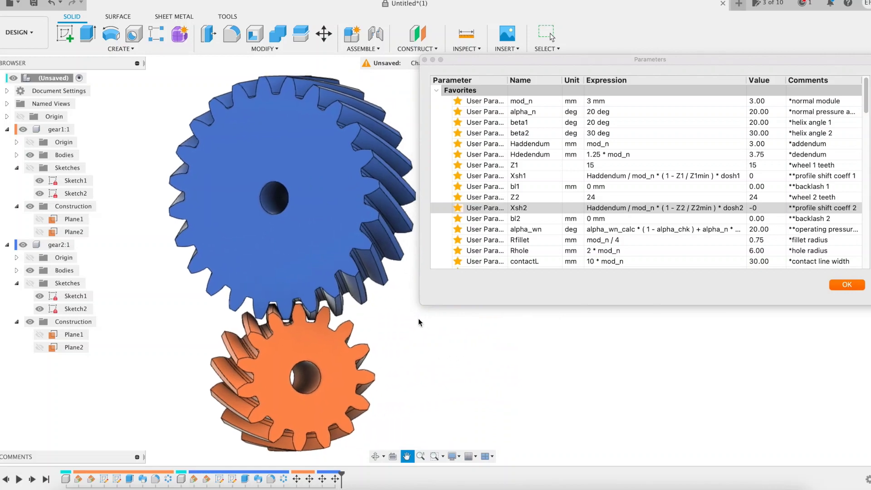
Step: Set gear 1's helix angle beta1 to 35 deg and its tooth count Z1 to 12
double_click(607, 122)
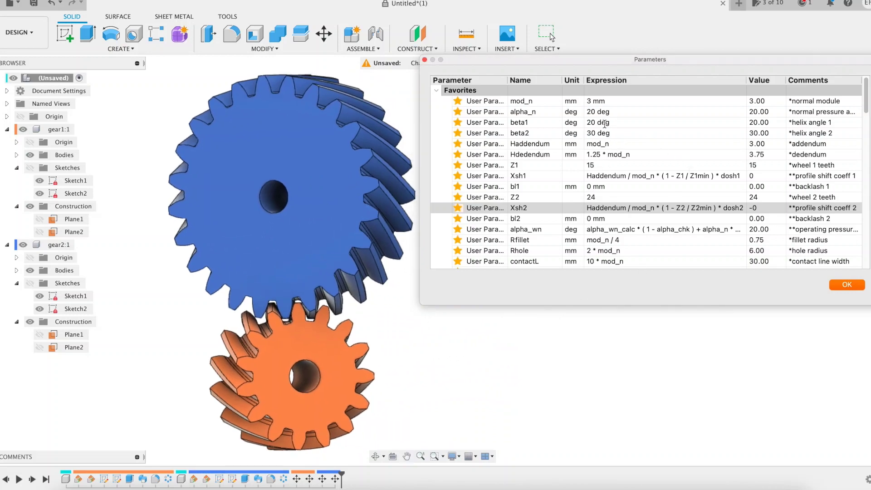
type("35")
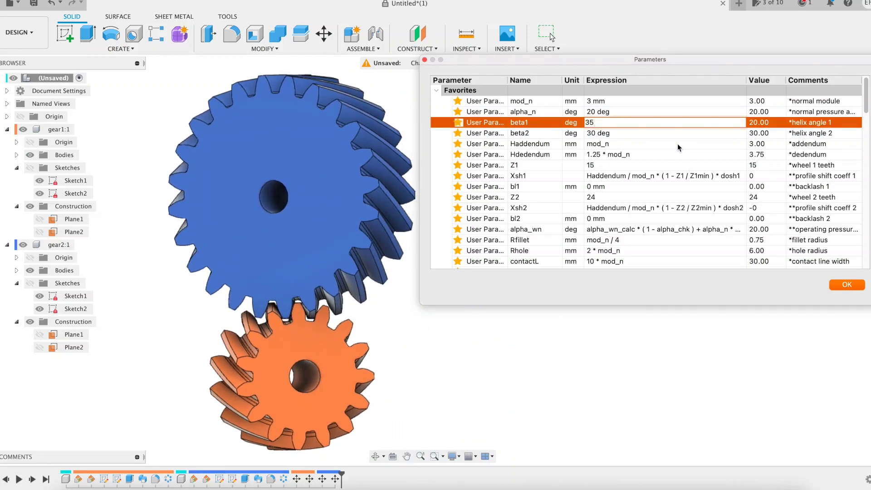
left_click(332, 352)
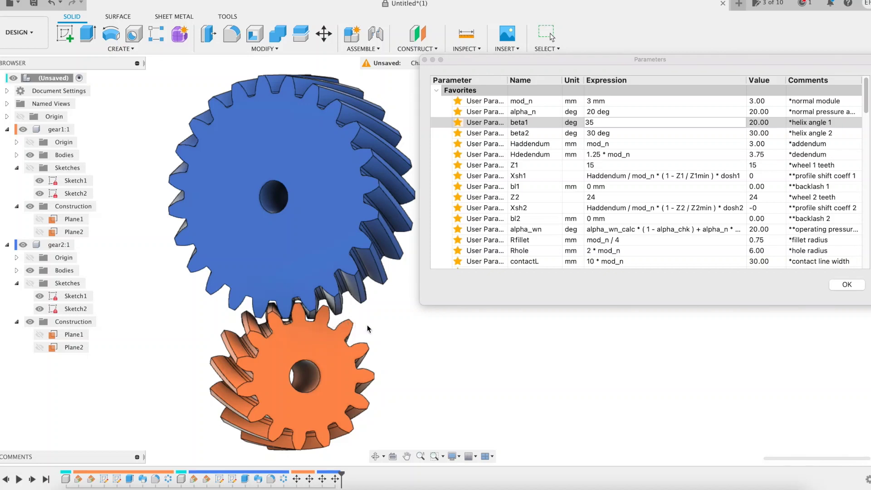
double_click(603, 165)
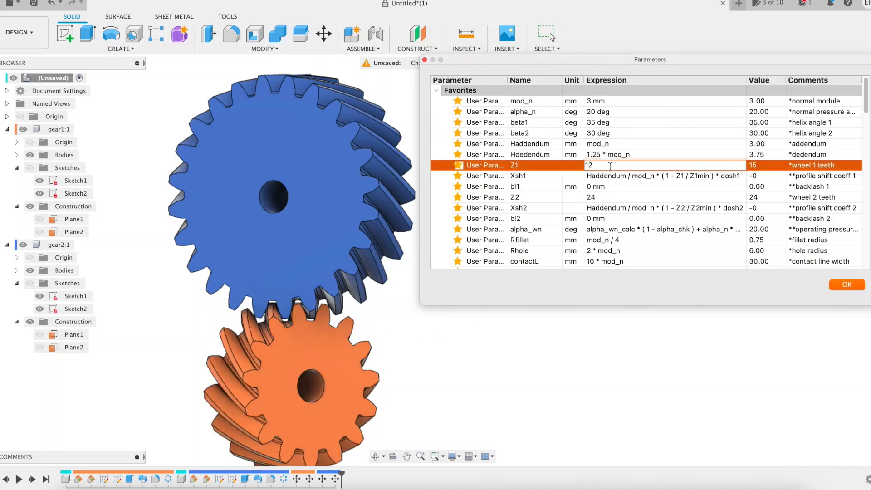
type("12")
key("Return")
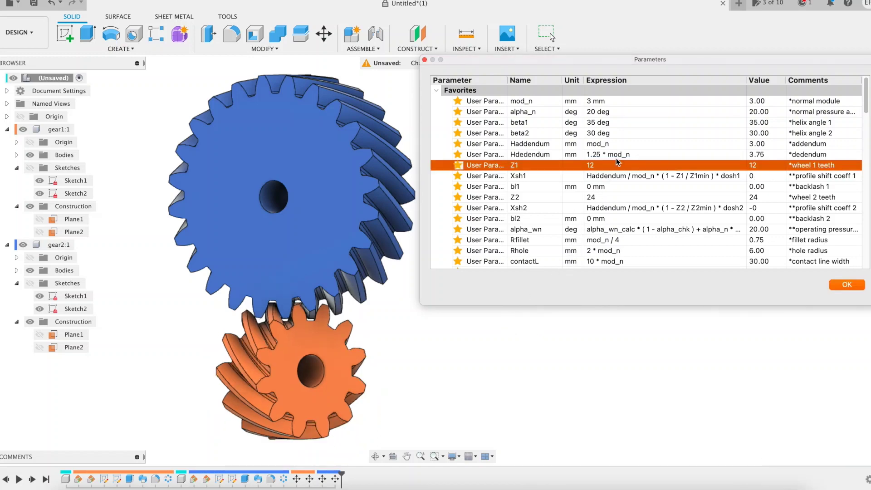
Step: Set gear 2's helix angle beta2 to 45 deg and its tooth count Z2 to 29
double_click(609, 134)
type("45")
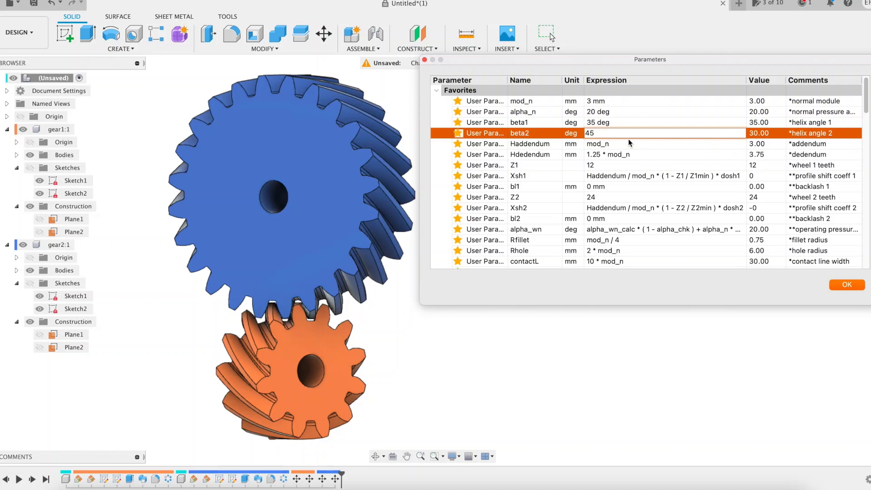
key("Return")
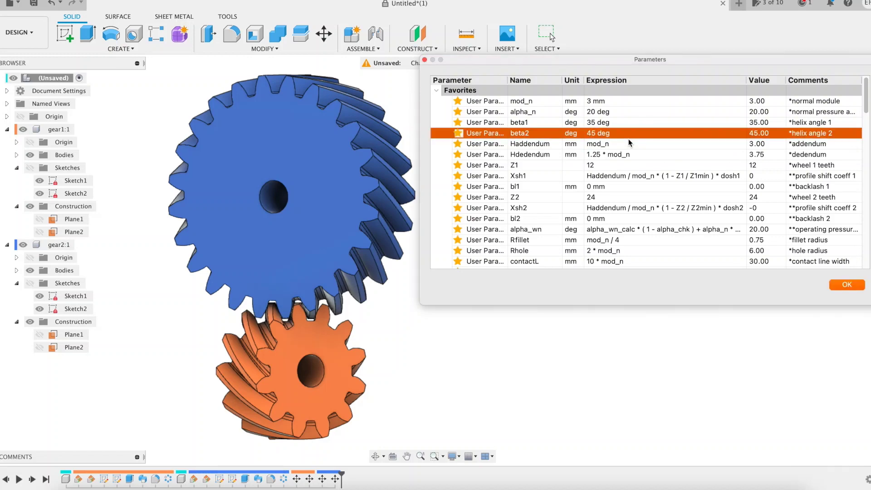
double_click(614, 200)
type("2")
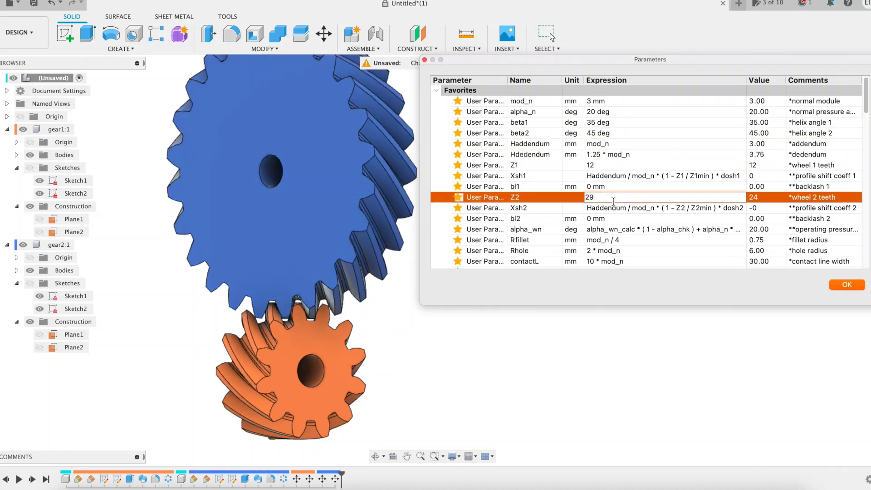
key("Return")
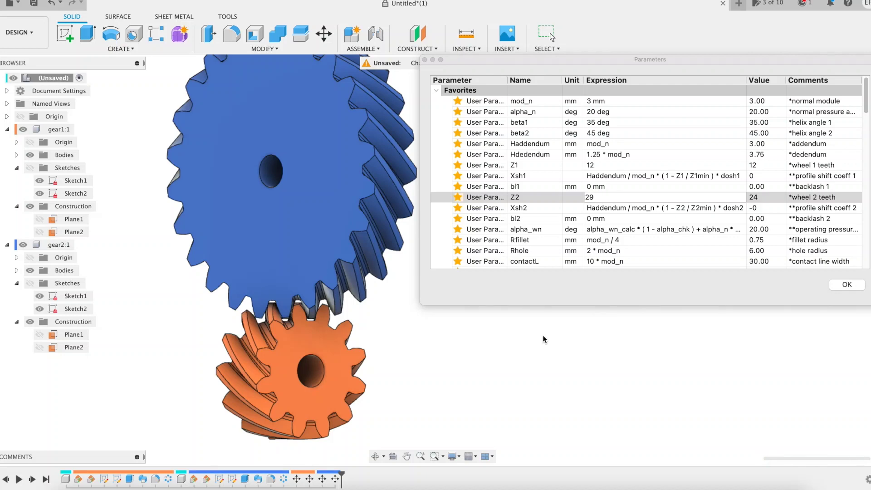
middle_click_drag(421, 320, 374, 345)
Step: Set gear 1's tooth count Z1 to 8, accept the parameters and inspect the tooth mesh up close
double_click(602, 165)
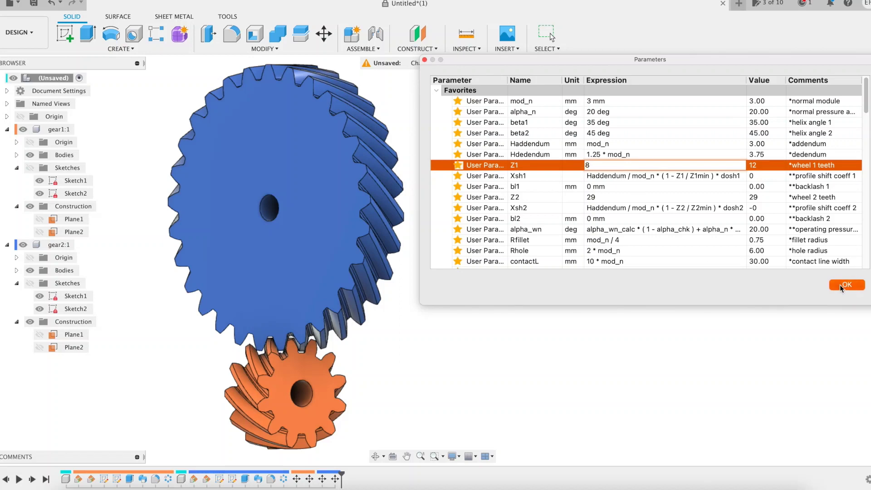
key("Return")
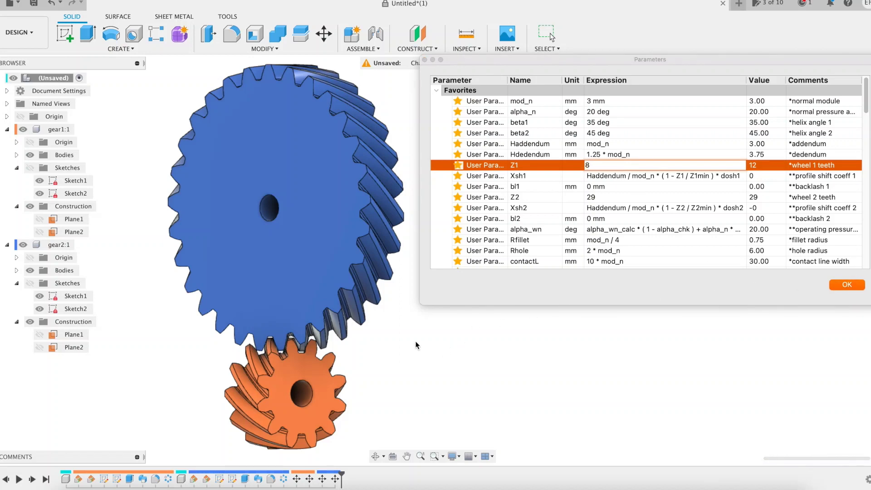
middle_click_drag(405, 327, 424, 314, "shift")
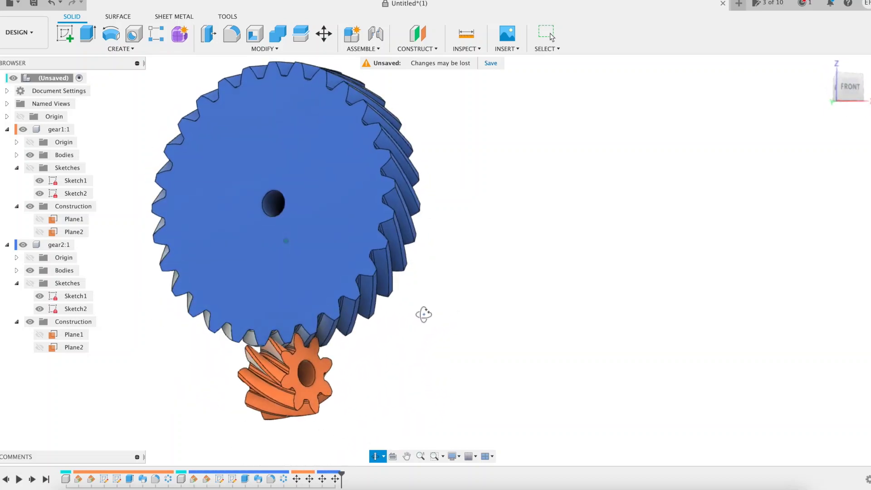
scroll(308, 354, "up", 5)
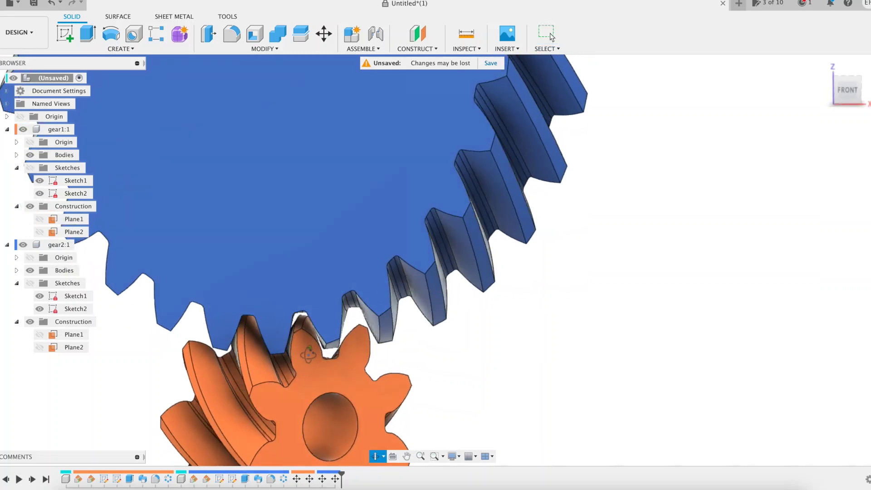
middle_click_drag(308, 354, 409, 366, "shift")
middle_click_drag(475, 331, 641, 348, "shift")
scroll(482, 335, "down", 3)
scroll(489, 356, "up", 6)
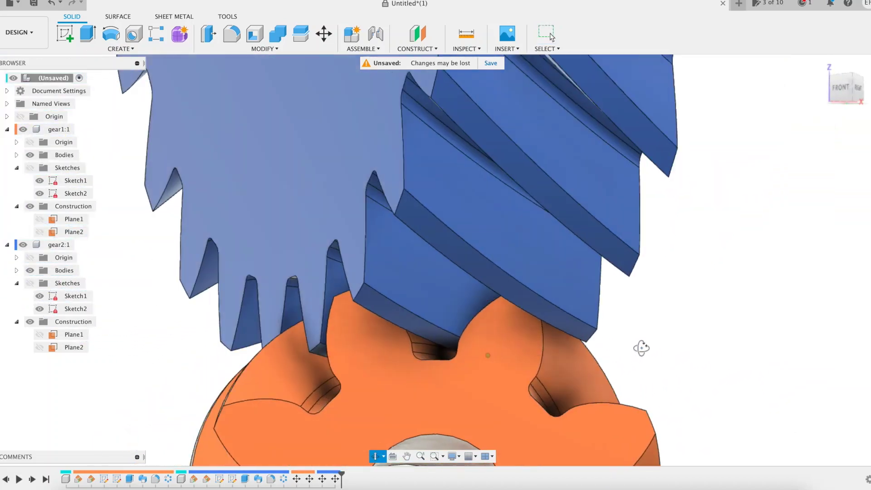
scroll(642, 348, "down", 10)
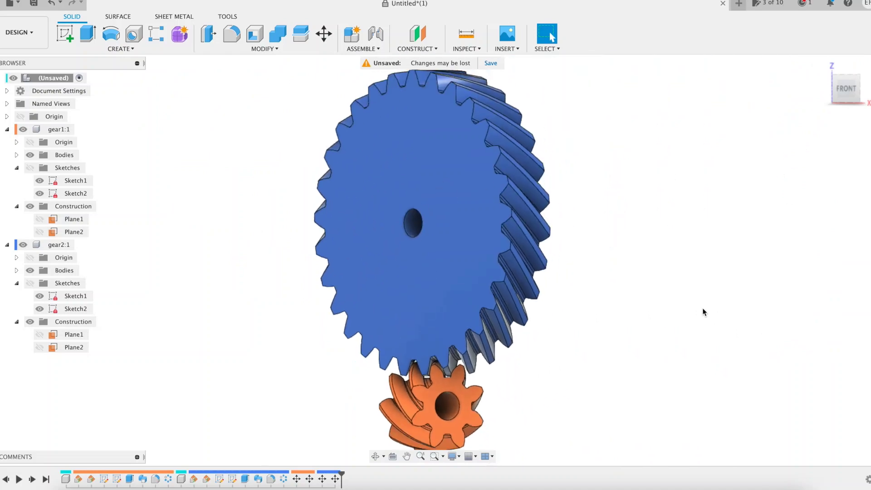
Step: Set gear 2's helix angle beta2 to 20 deg
middle_click_drag(702, 312, 535, 298)
left_click(273, 49)
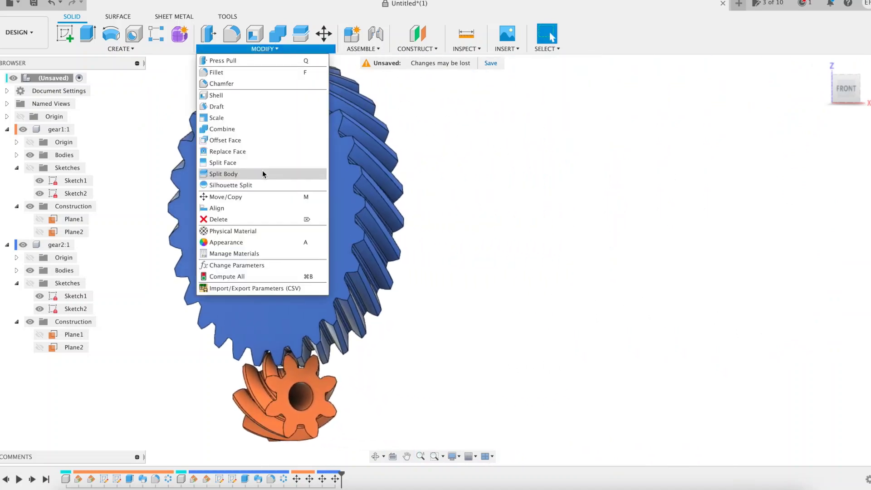
left_click(278, 265)
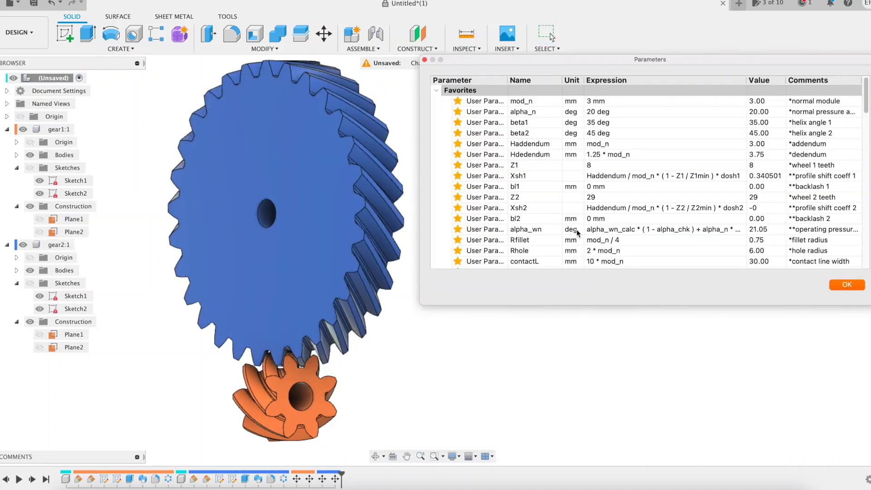
left_click(613, 133)
type("20")
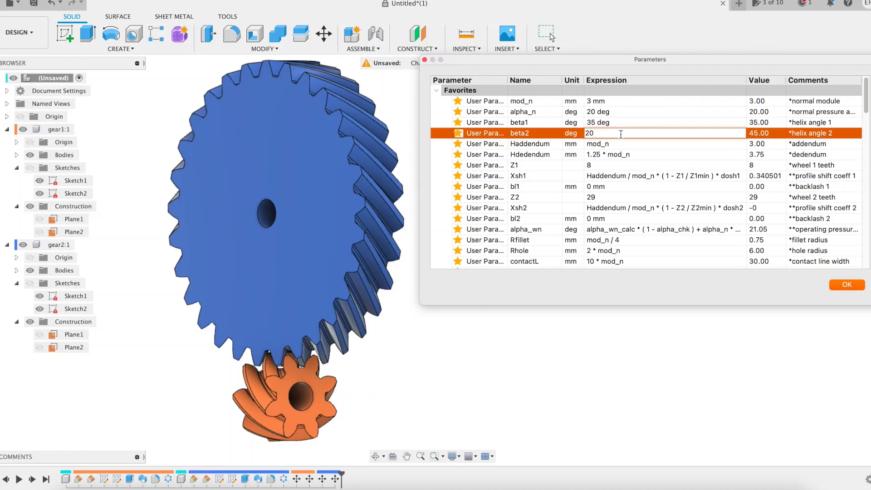
key("Return")
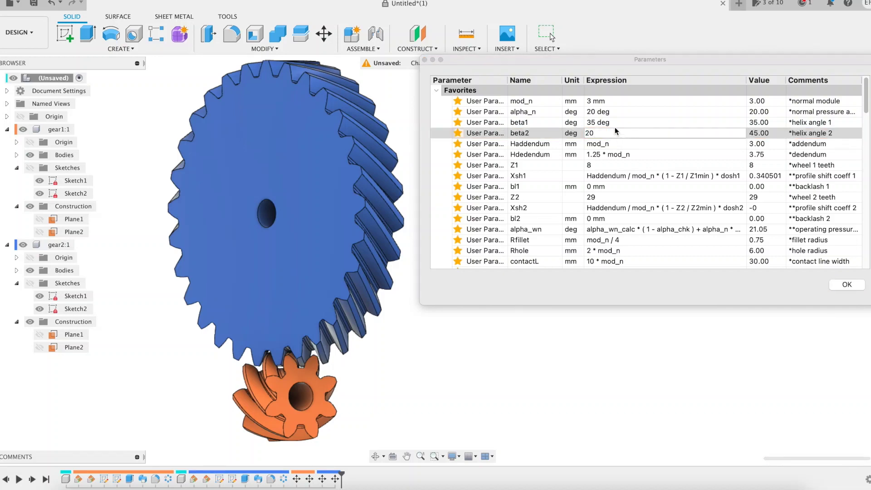
Step: Set gear 1's helix angle beta1 to 60 deg and view the gear pair at an angle
left_click(615, 122)
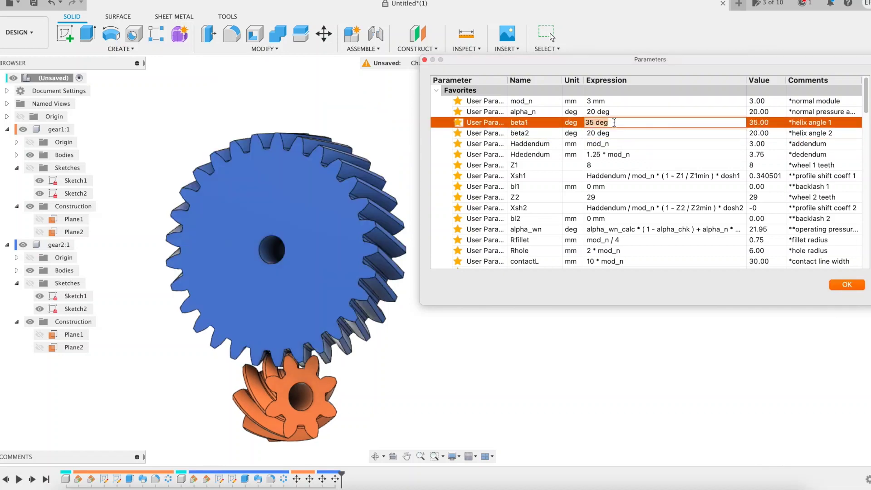
type("60")
key("Return")
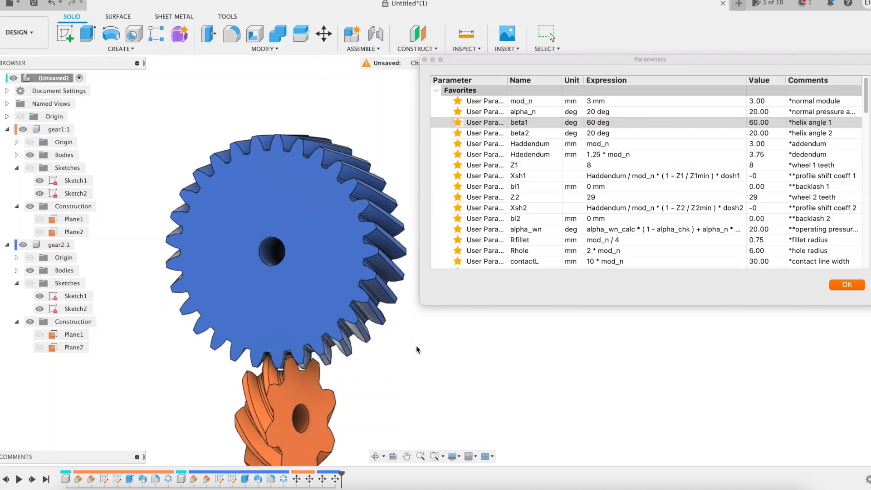
middle_click_drag(415, 348, 401, 331, "shift")
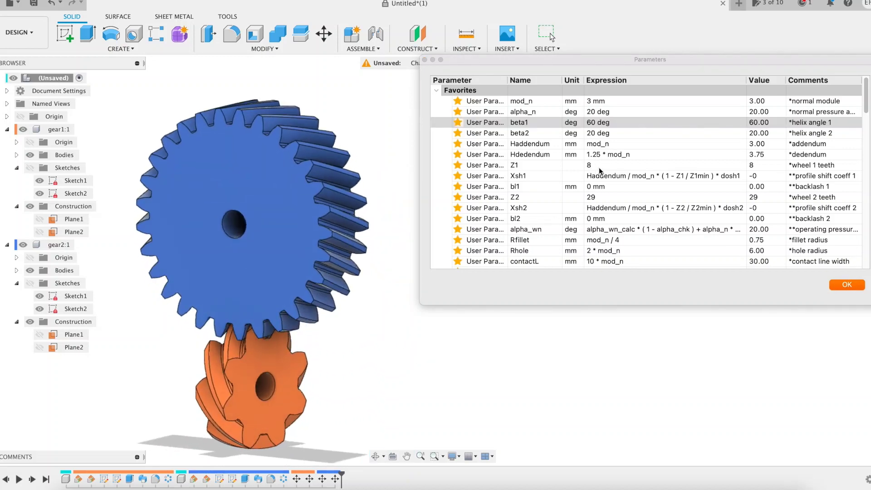
Step: Set gear 1's tooth count Z1 to 5 and check the gear pair
left_click(636, 165)
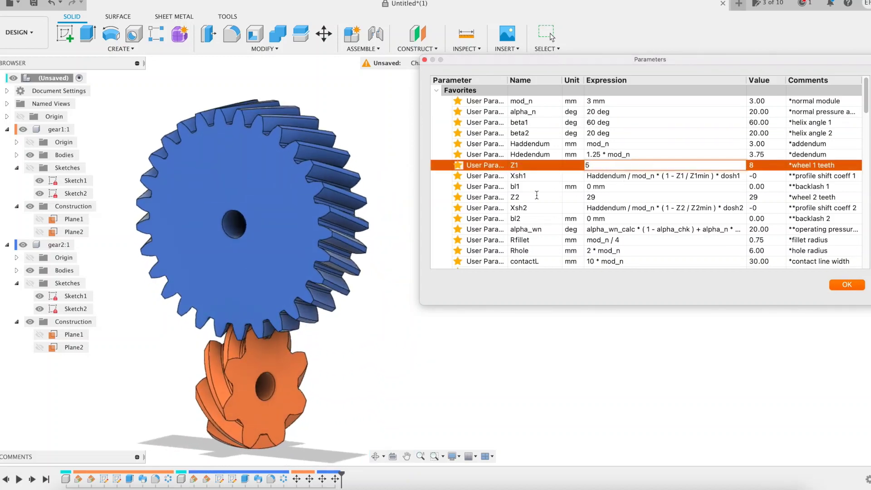
key("Return")
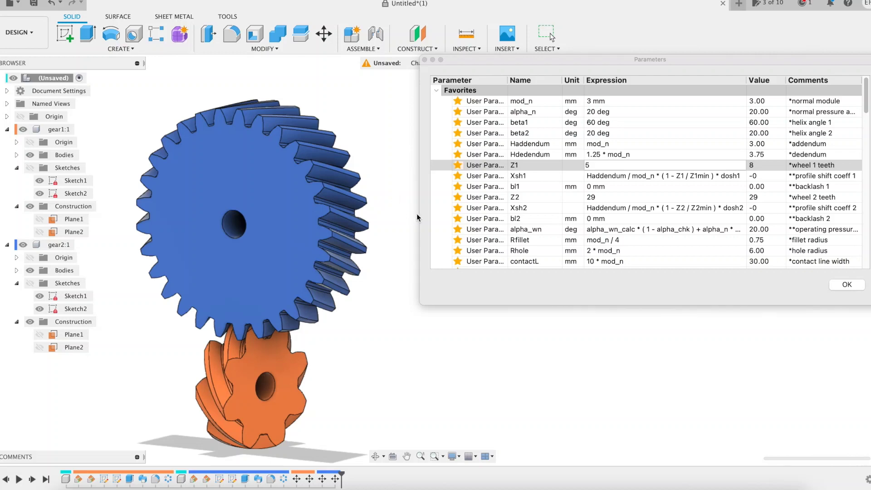
mouse_move(399, 178)
middle_mouse_down("shift")
mouse_move(387, 172)
mouse_move(413, 210)
mouse_move(403, 190)
middle_mouse_up("shift")
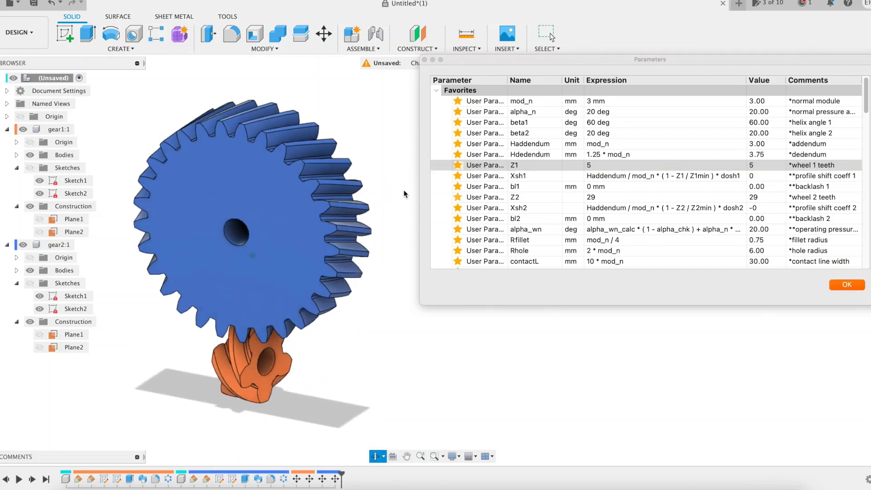
Step: Set gear 1's helix angle beta1 to 70 deg, accept the parameters and check the mesh
left_click(615, 126)
type("70")
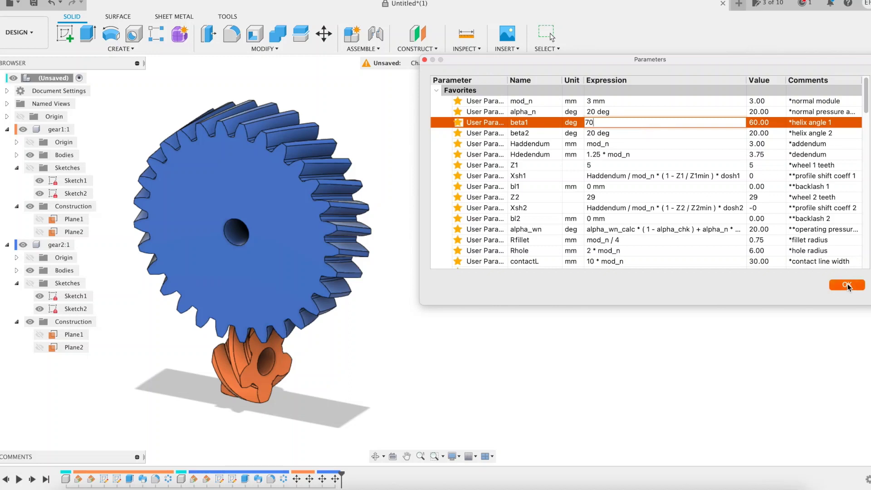
key("Return")
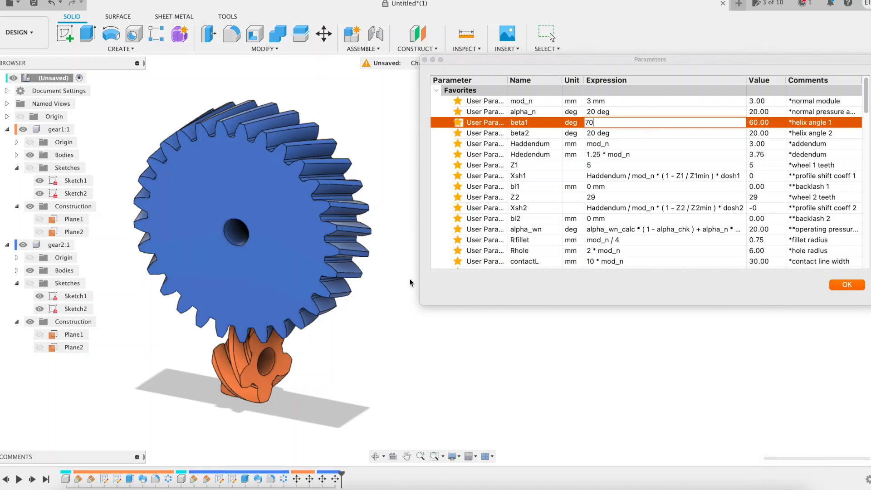
mouse_move(397, 282)
middle_mouse_down("shift")
mouse_move(434, 249)
mouse_move(402, 235)
mouse_move(358, 241)
mouse_move(346, 260)
mouse_move(404, 269)
middle_mouse_up("shift")
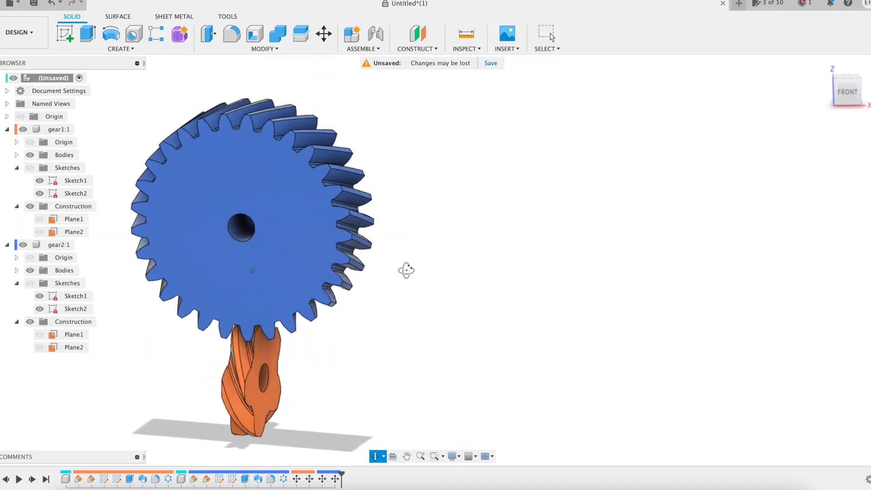
Step: Reopen the parameters and set gear 1's tooth count Z1 to 3
left_click(293, 49)
left_click(237, 265)
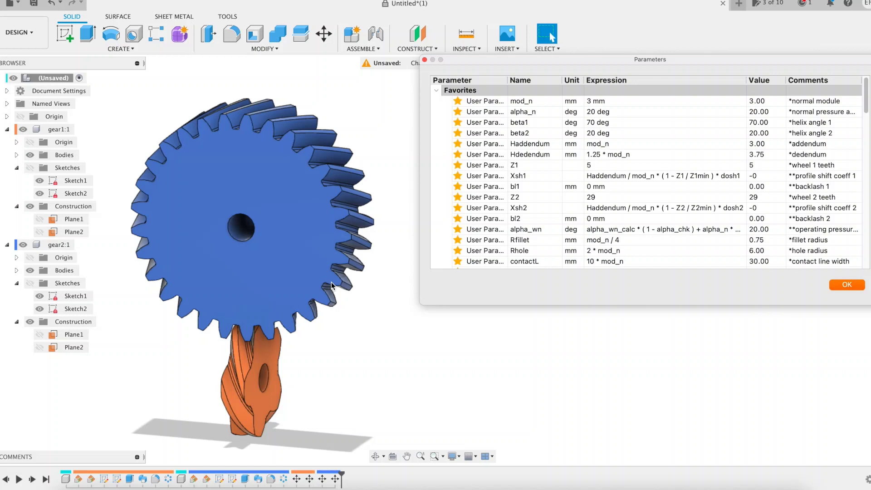
left_click(615, 165)
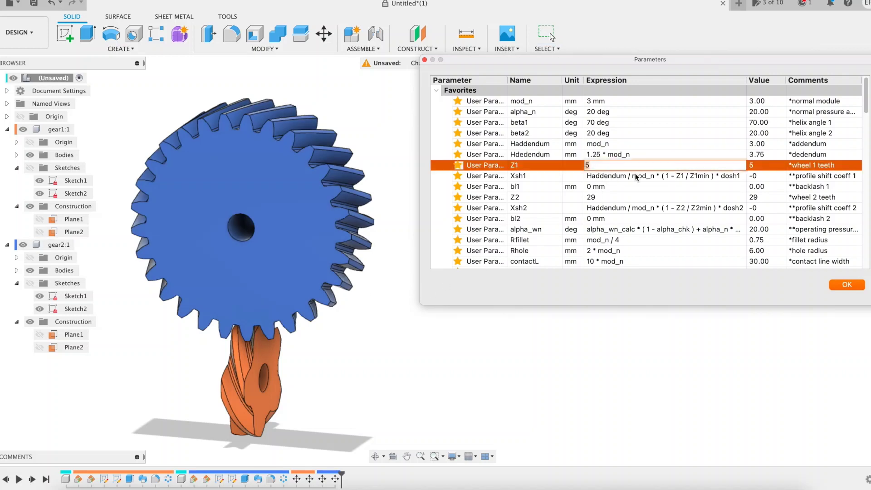
key("Return")
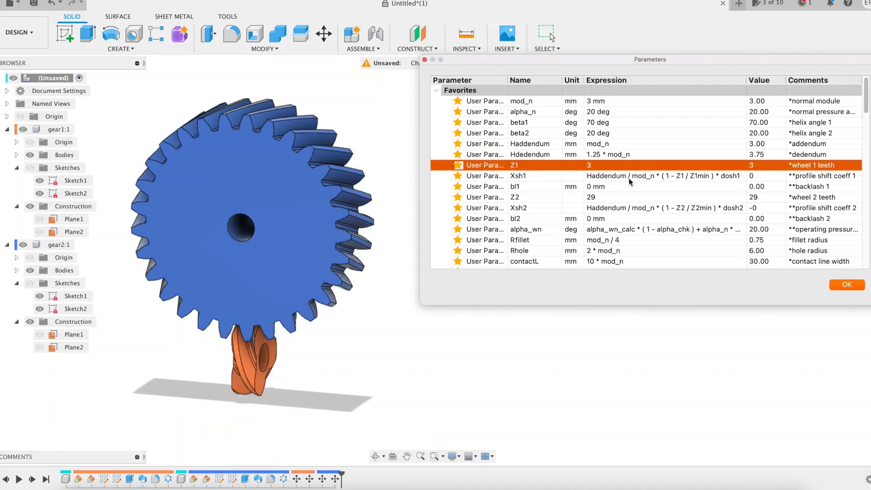
Step: Set gear 1's thickness Gthickness1 to 4 * contactL * cos(beta1)
scroll(622, 198, "down", 3)
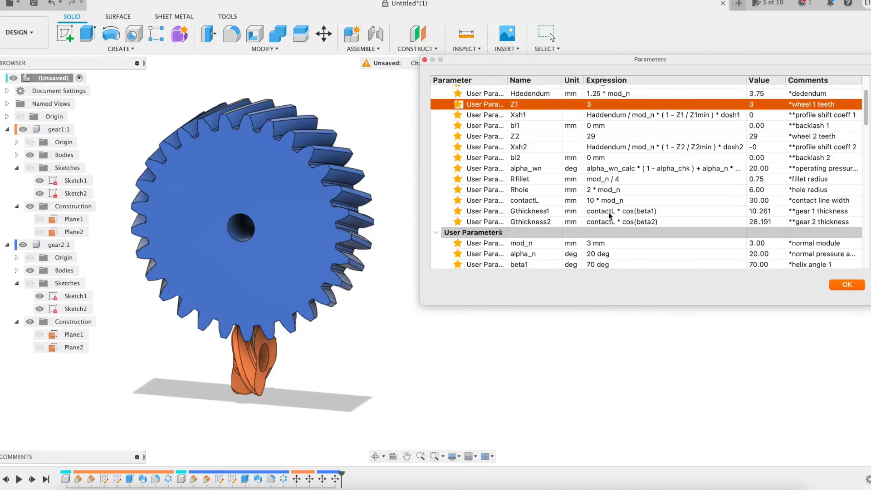
left_click(593, 214)
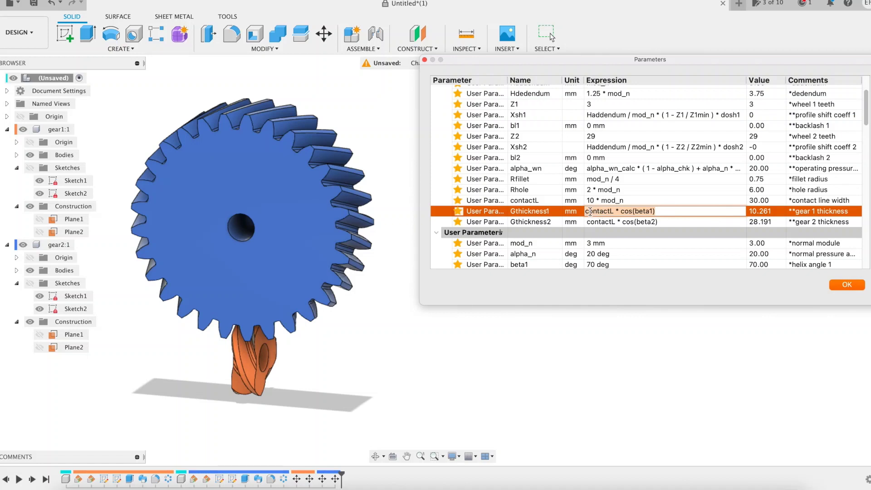
key("Left")
type("4*")
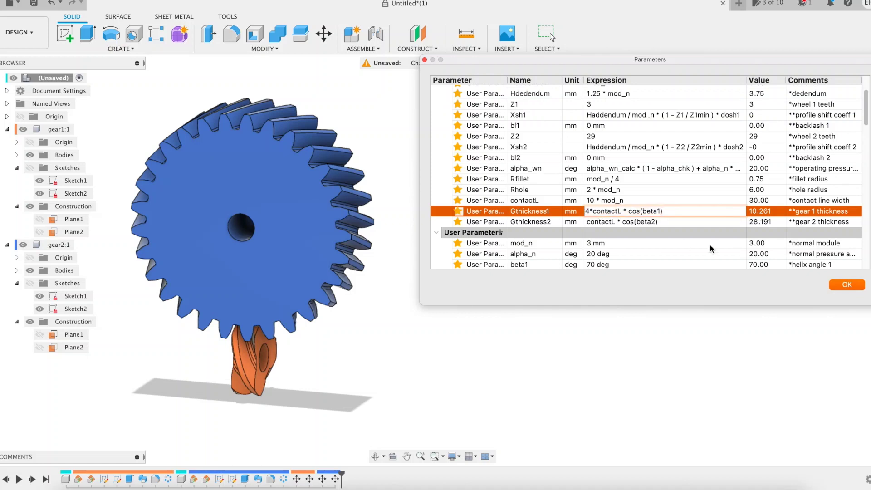
key("Return")
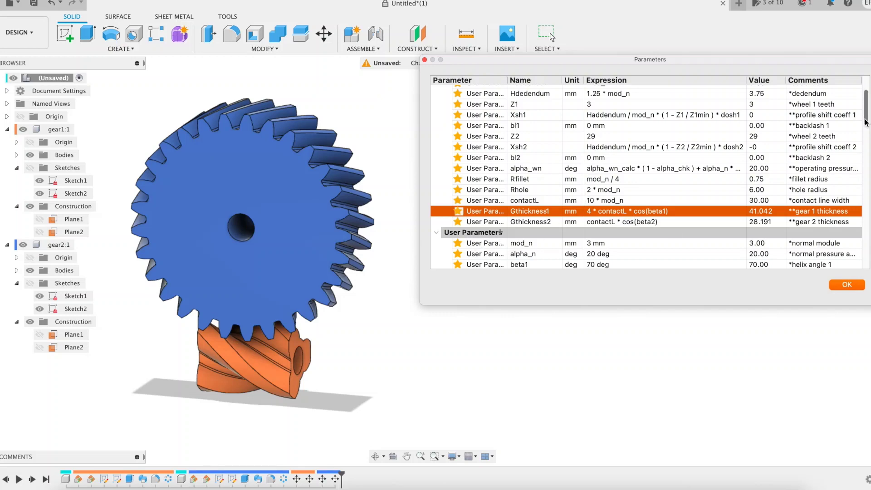
Step: Change gear 1's sweep twist angle beta_twist1 to Gthickness1 / Rp1 * tan(beta1) * rad and check the resulting gear
left_click_drag(866, 122, 866, 262)
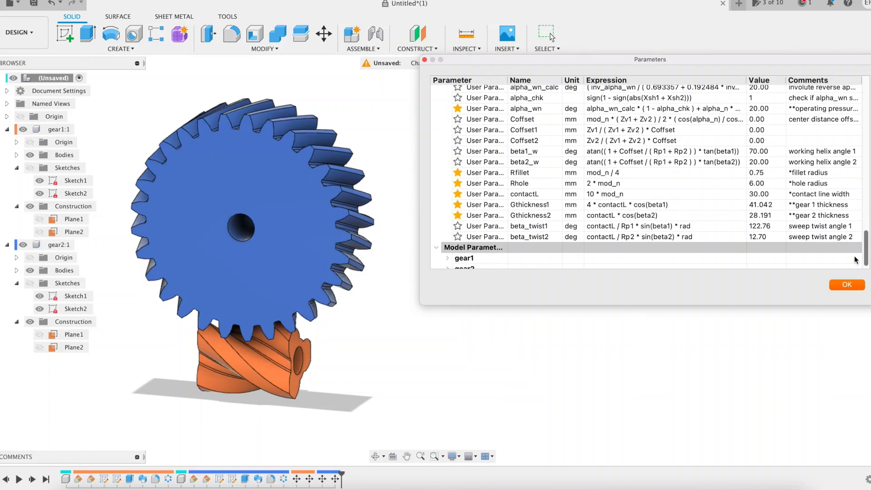
double_click(602, 227)
left_click(610, 227)
left_click_drag(614, 227, 586, 227)
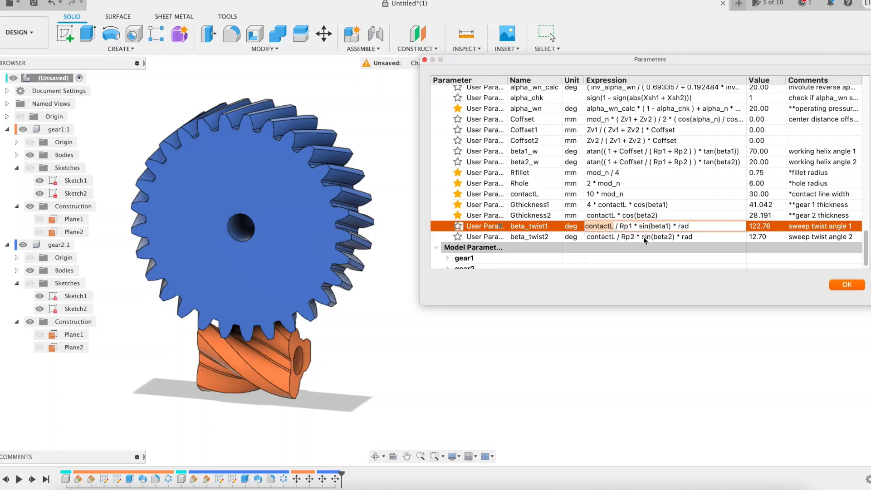
type("Gthickness1")
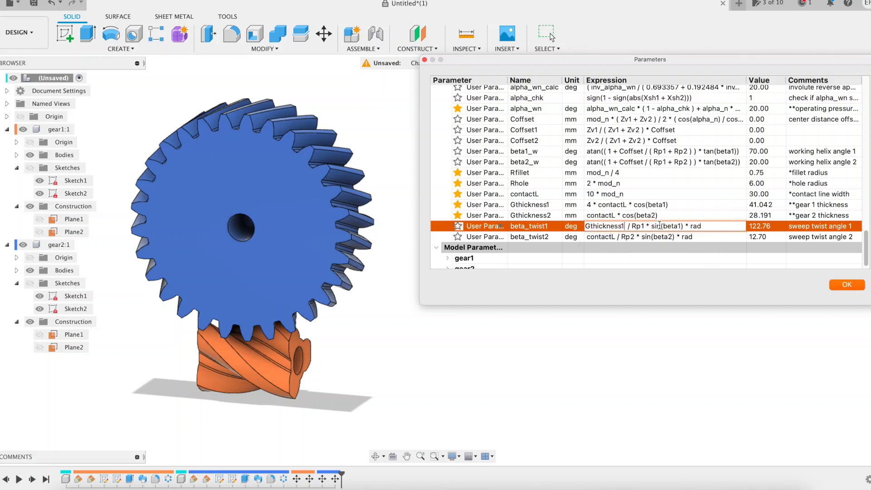
key("BackSpace")
key("BackSpace")
key("BackSpace")
type("beta1")
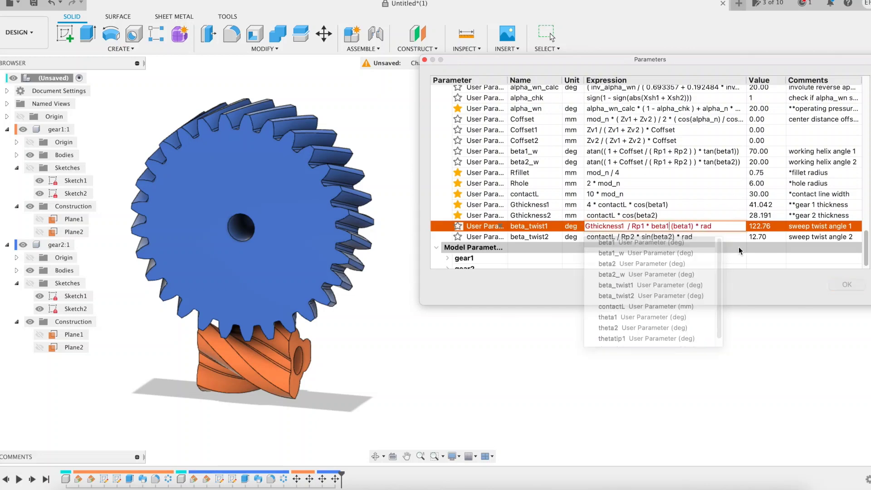
key("BackSpace")
key("BackSpace")
key("BackSpace")
key("BackSpace")
key("BackSpace")
key("BackSpace")
type("tan")
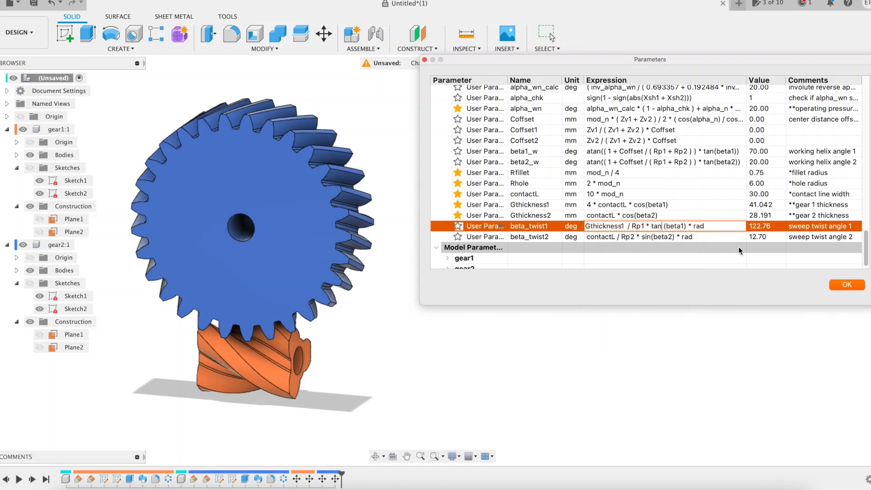
key("BackSpace")
key("Return")
middle_click_drag(495, 370, 440, 358, "shift")
Step: Set gear 1's tooth count Z1 to 2 and view the worm-like gear from an angle
scroll(603, 208, "up", 5)
left_click_drag(865, 223, 861, 86)
left_click(606, 165)
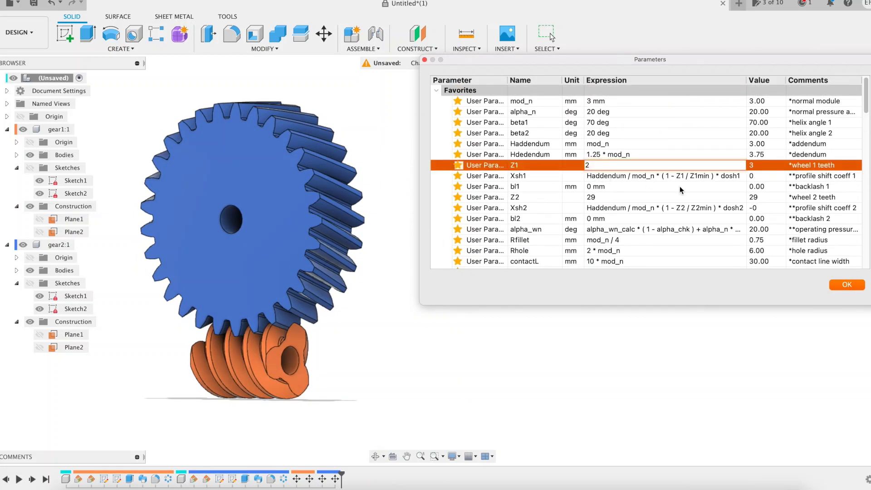
type("2")
left_click(372, 320)
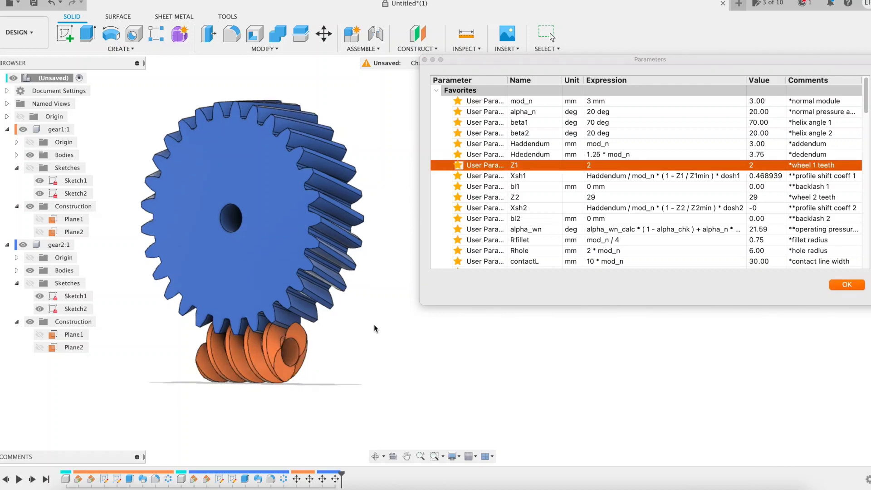
middle_click_drag(373, 325, 380, 353, "shift")
Step: Set gear 2's helix angle beta2 to 10 deg
left_click(604, 133)
type("10")
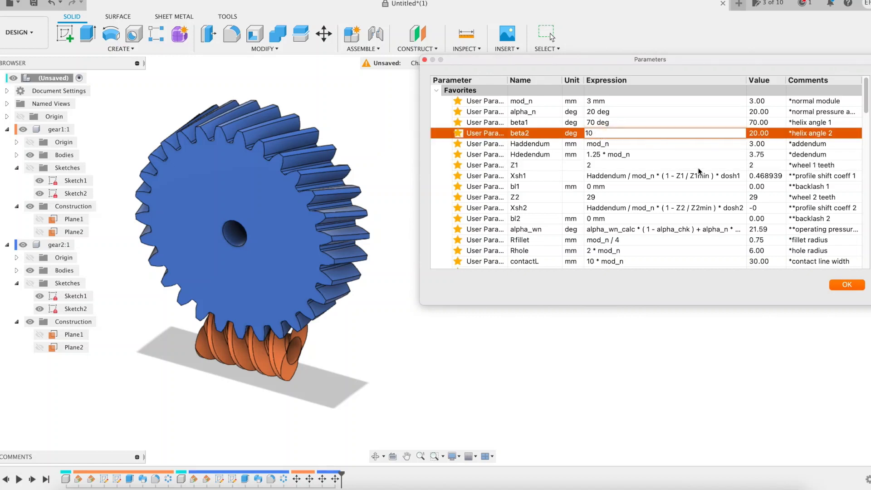
key("Return")
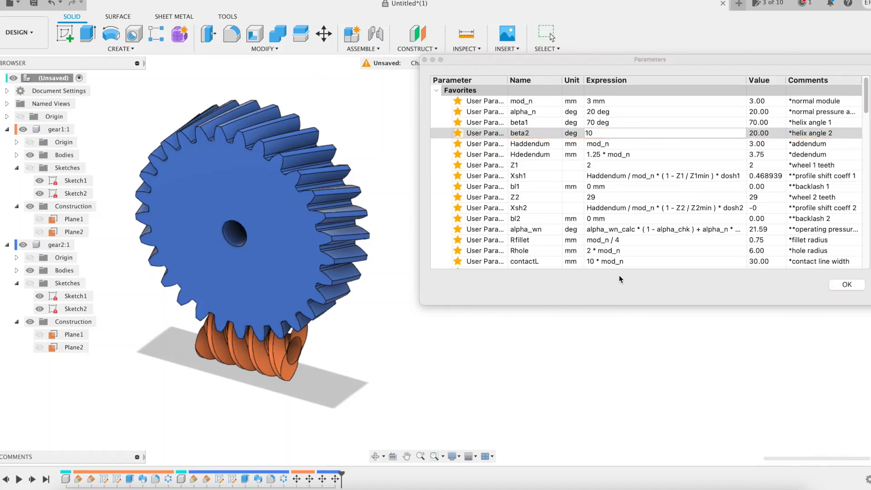
left_click(612, 303)
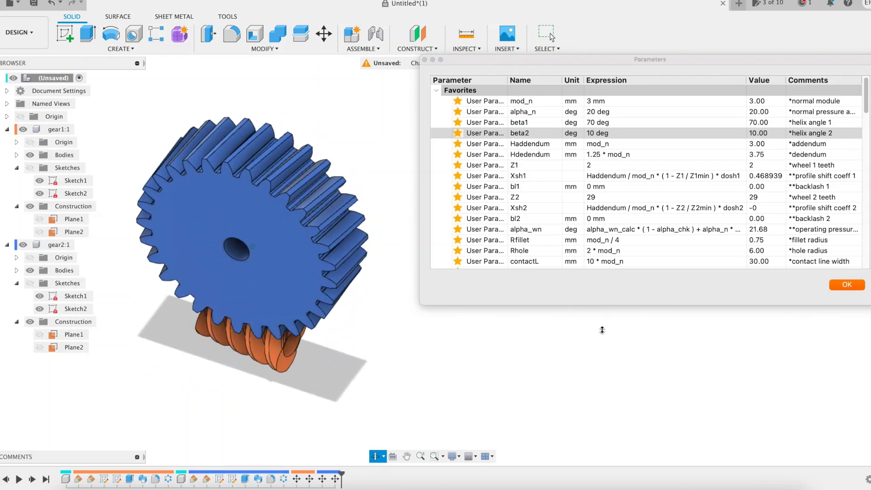
Step: Set gear 1's helix angle beta1 to 80 deg, accept the parameters and inspect the tooth mesh up close
left_click(614, 122)
type("80")
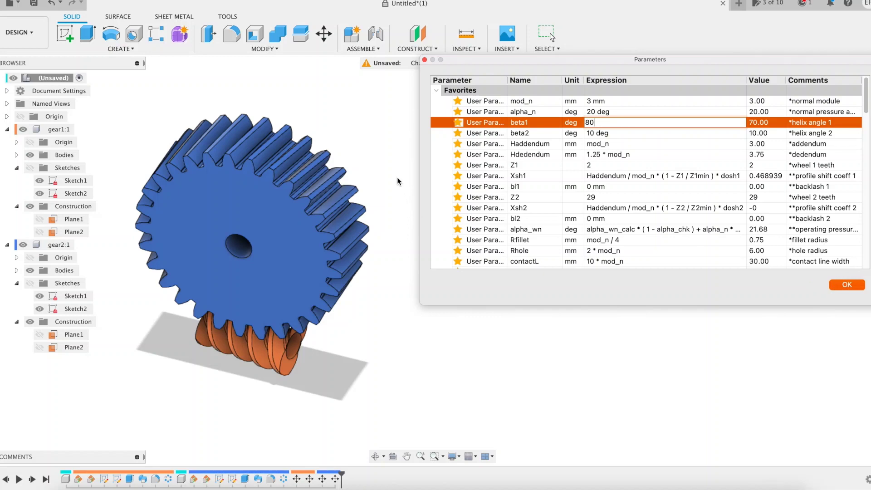
key("Return")
middle_click_drag(400, 175, 546, 184)
middle_click_drag(394, 355, 391, 303, "shift")
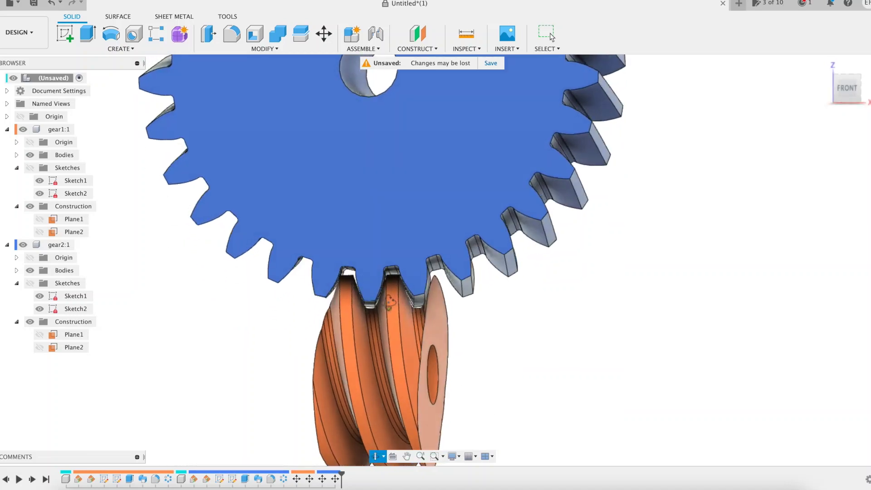
mouse_move(474, 303)
middle_mouse_down("shift")
mouse_move(305, 305)
mouse_move(313, 297)
mouse_move(481, 325)
mouse_move(477, 306)
middle_mouse_up("shift")
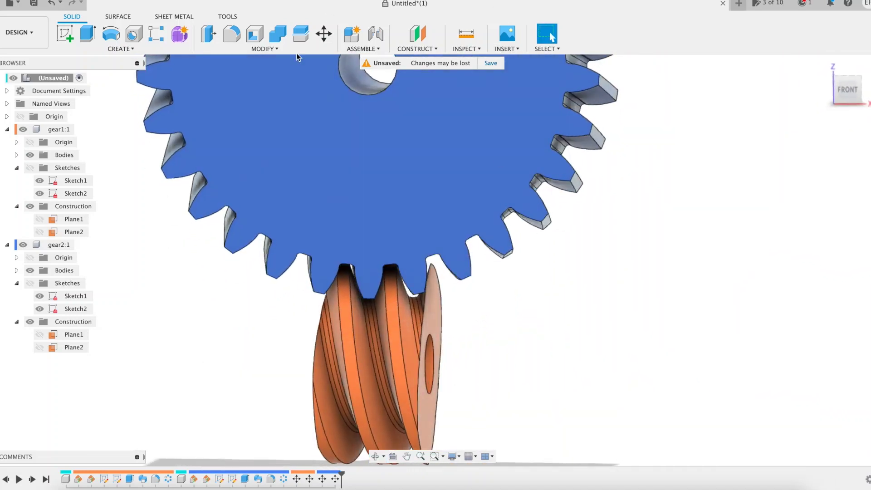
Step: Set gear 1's thickness Gthickness1 to 8 * contactL * cos(beta1), accept the parameters and view the lengthened worm
left_click(283, 47)
left_click(255, 269)
scroll(592, 222, "down", 5)
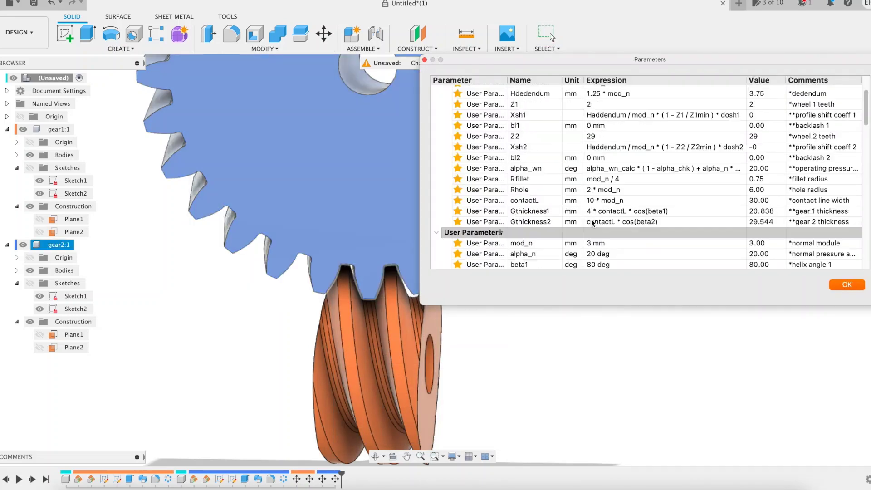
scroll(592, 222, "down", 15)
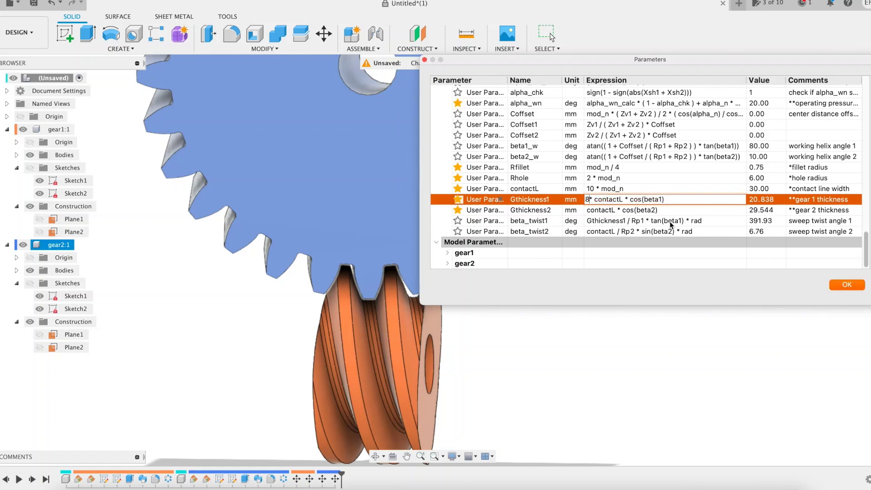
left_click(847, 285)
middle_click_drag(677, 314, 745, 241, "shift")
Step: Set gear 1's tooth count Z1 to 1 and inspect the worm's mesh with gear 2 up close and from several angles
left_click(264, 48)
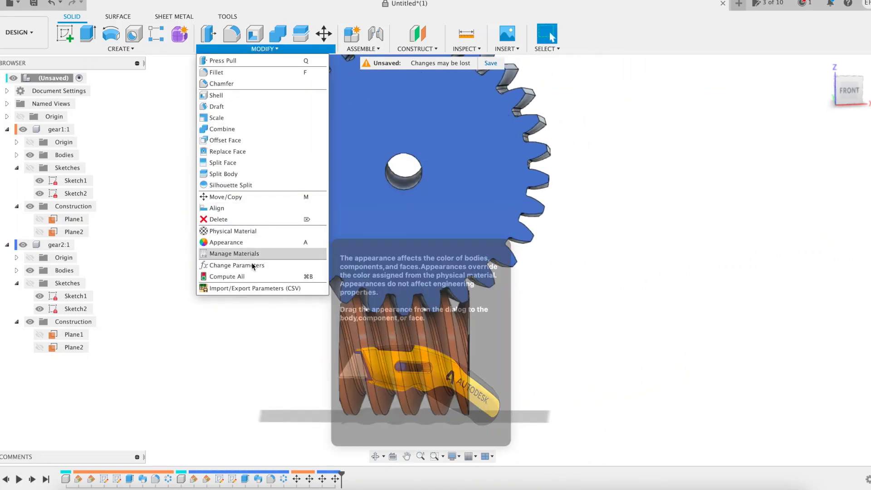
left_click(237, 266)
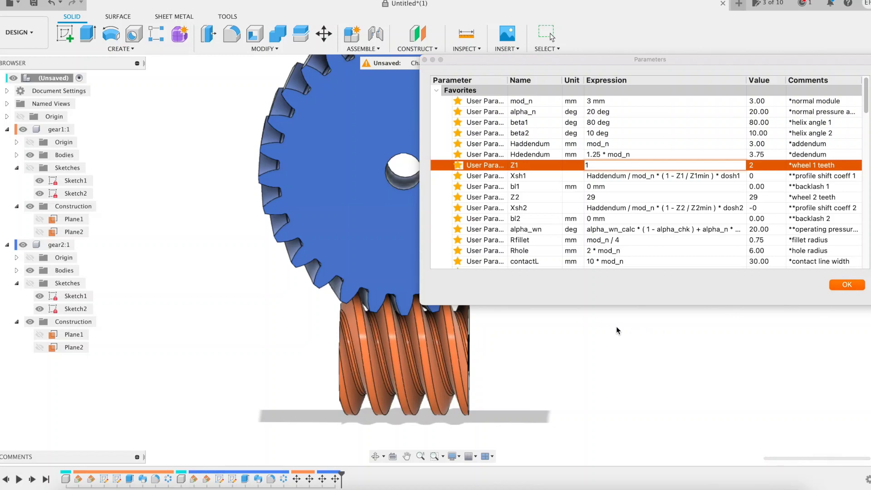
key("Return")
middle_click_drag(620, 327, 601, 315, "shift")
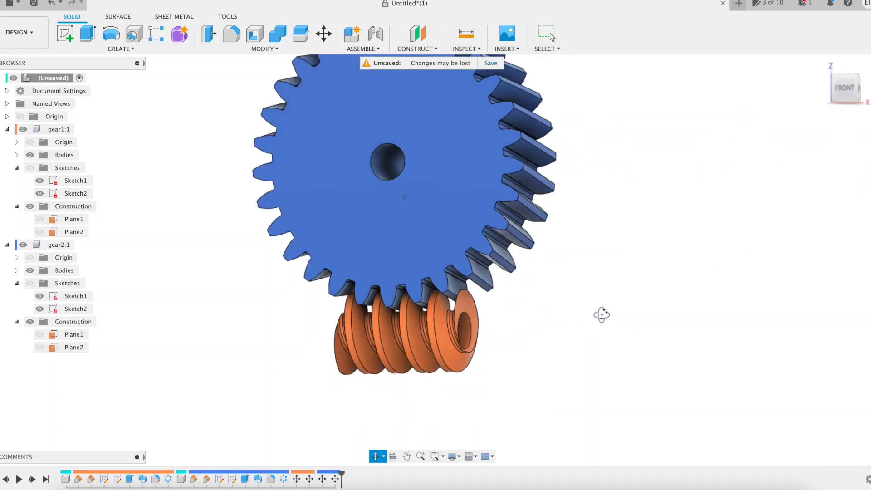
scroll(422, 313, "up", 5)
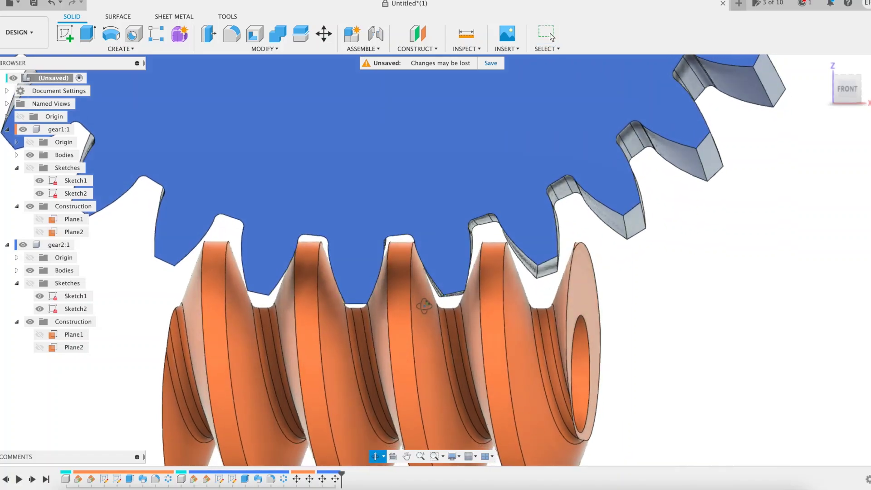
middle_click_drag(424, 306, 437, 350, "shift")
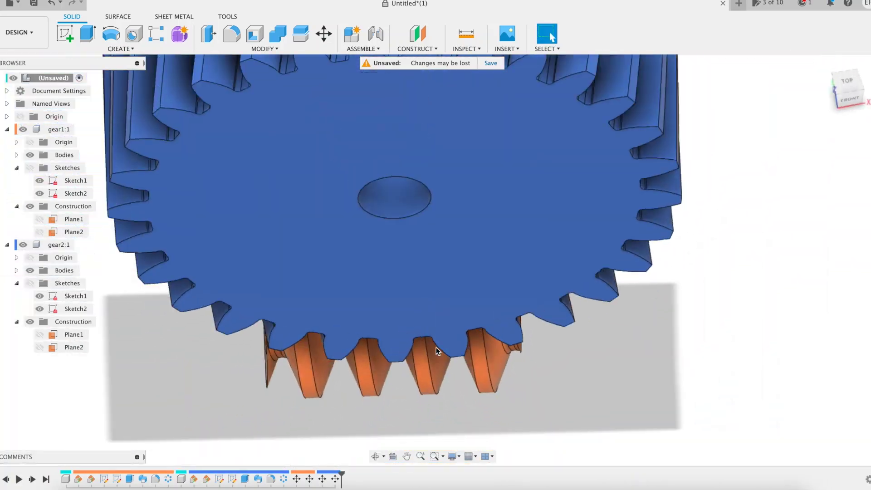
scroll(437, 350, "down", 5)
middle_click_drag(448, 281, 442, 249, "shift")
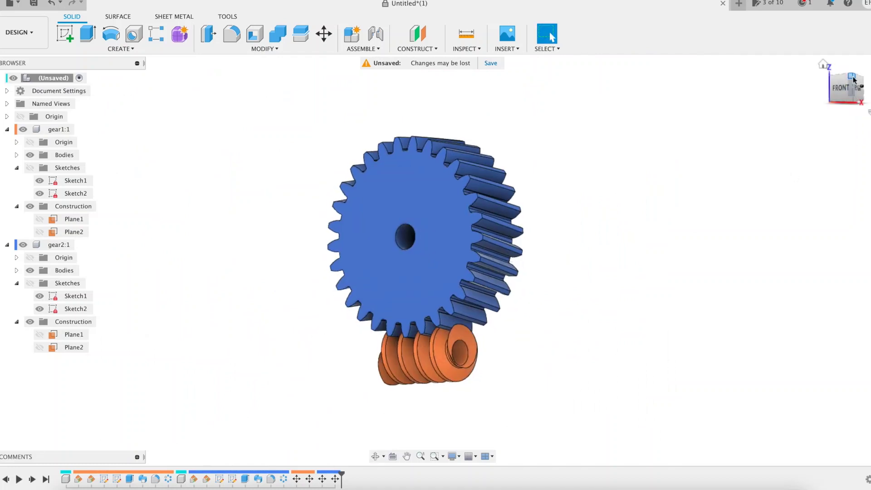
left_click(852, 78)
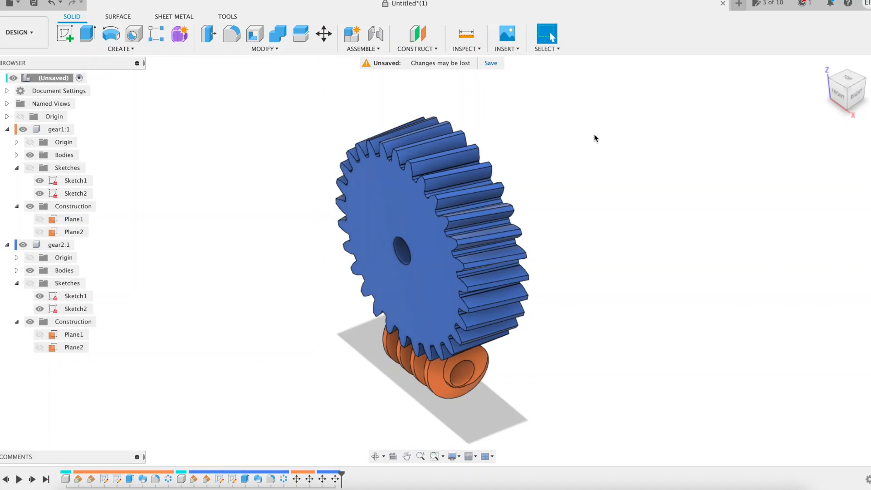